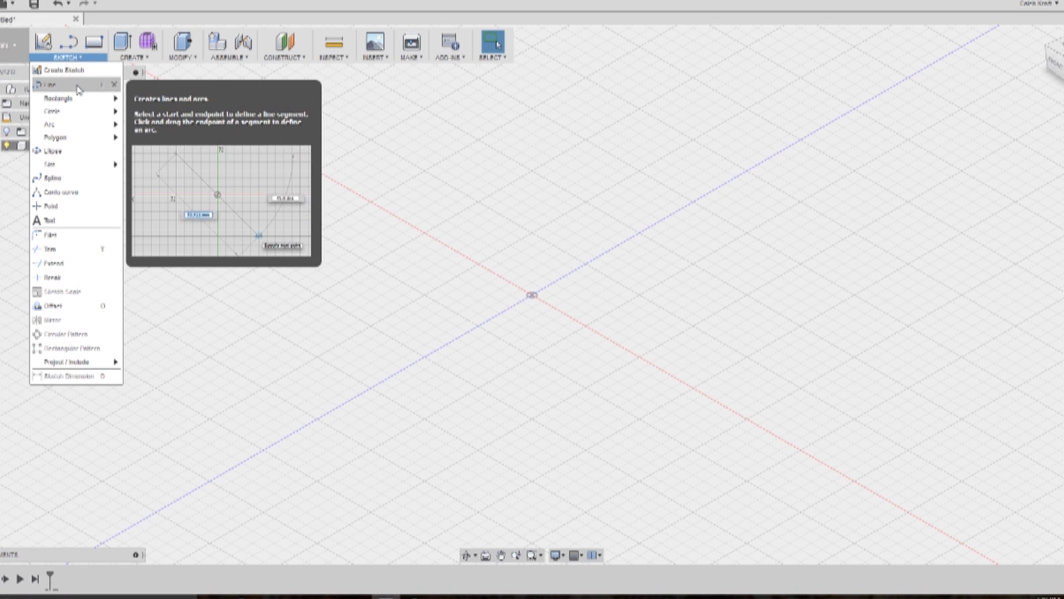
# Sketch a 110 mm vertical line upward from the origin on the front XY plane.
pyautogui.moveTo(73, 111)
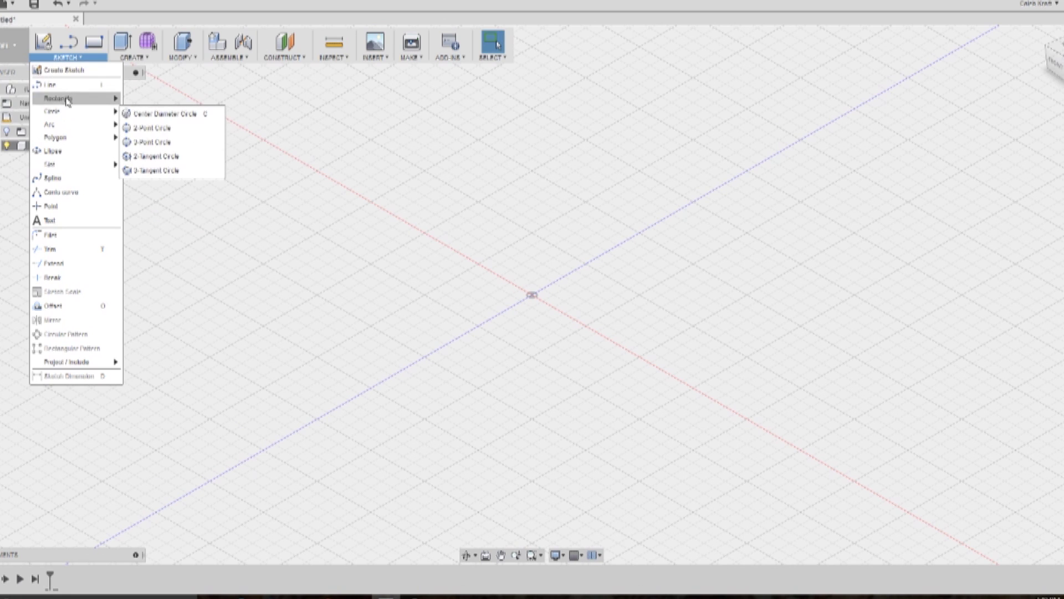
pyautogui.click(62, 88)
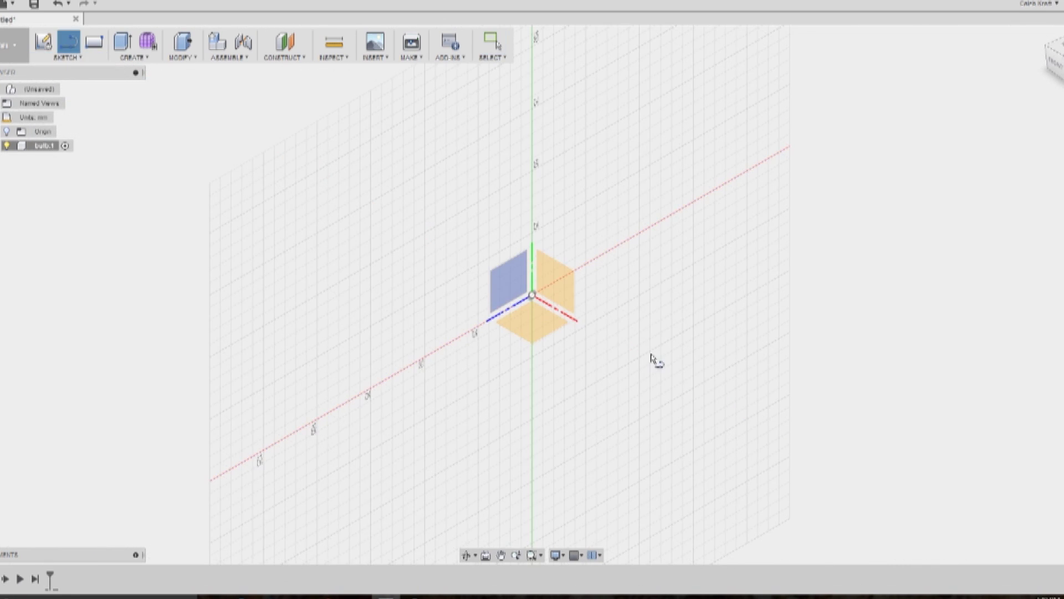
pyautogui.click(562, 288)
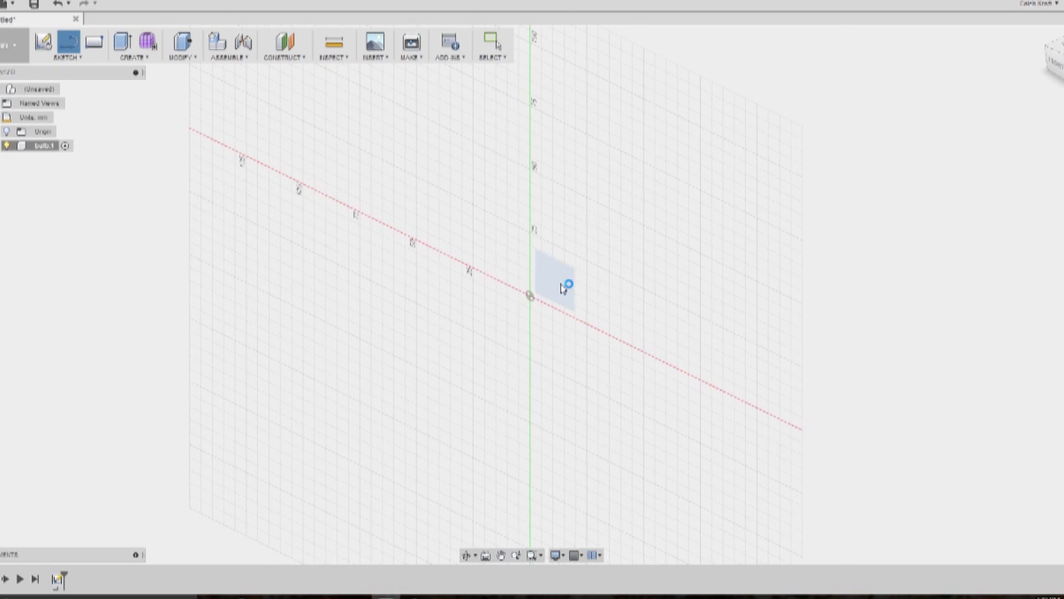
pyautogui.click(492, 329)
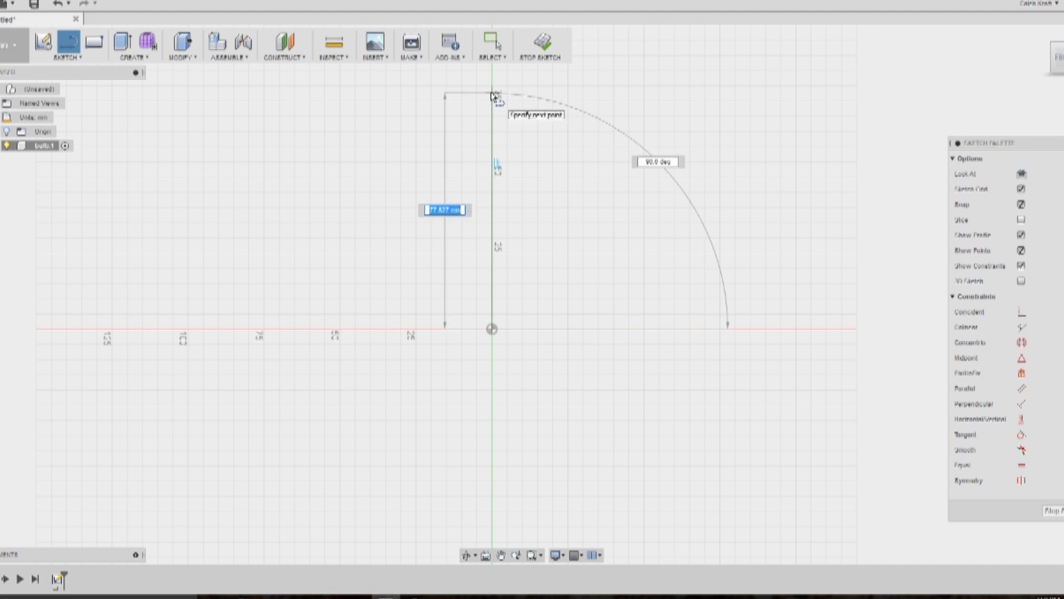
pyautogui.press('BackSpace')
pyautogui.write('100')
pyautogui.press('Return')
pyautogui.press('Escape')
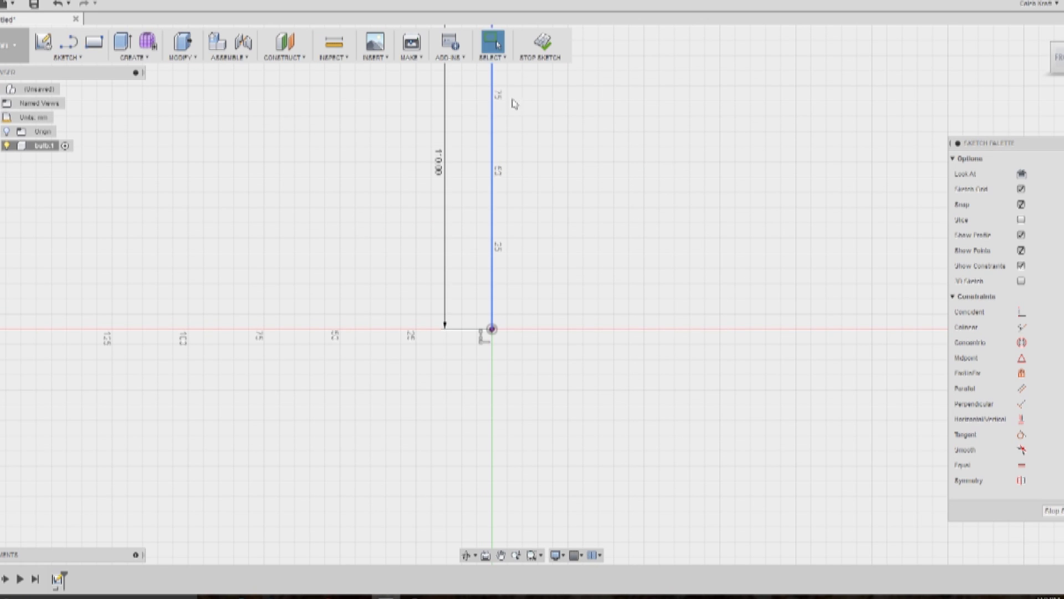
# Convert the vertical 110 mm line into a construction line.
pyautogui.scroll(-3, 815, 134)
pyautogui.scroll(1, 813, 132)
pyautogui.moveTo(676, 115); pyautogui.dragTo(629, 281, button='middle')
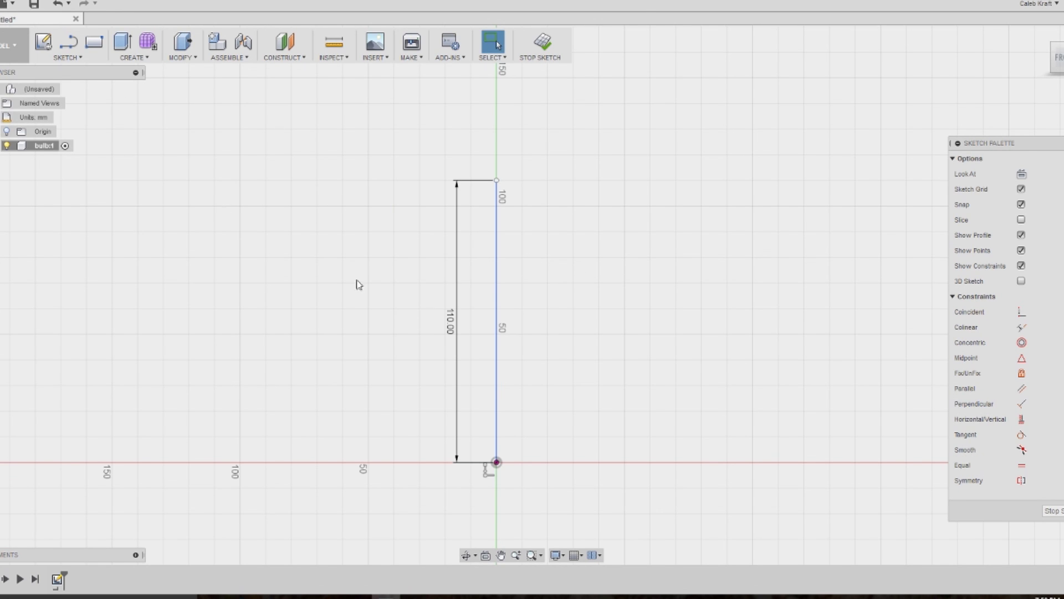
pyautogui.press('x')
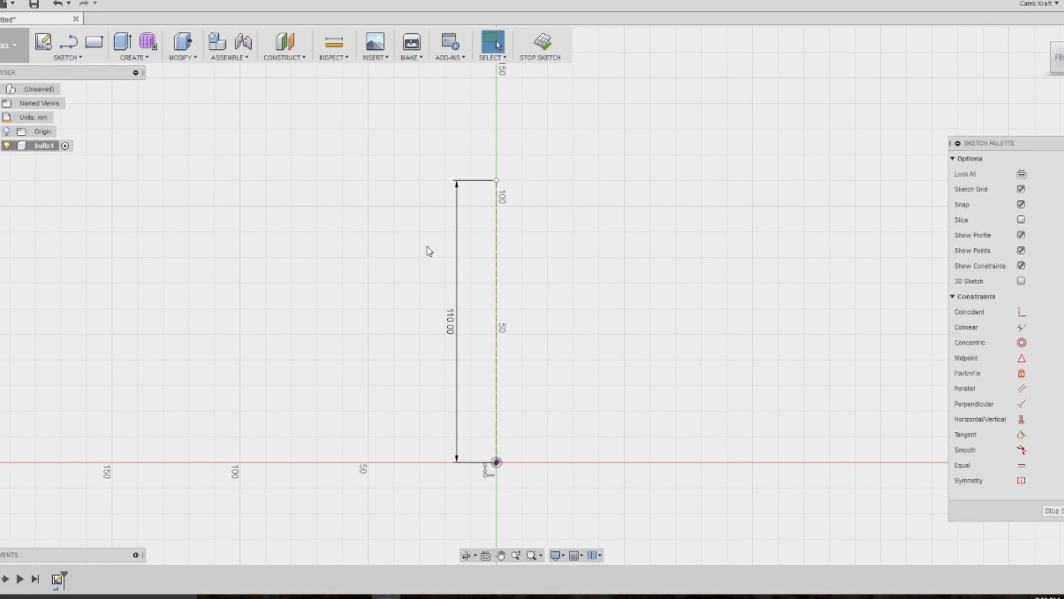
# Sketch a centre-diameter circle 88 mm in diameter, centred on the upper part of the vertical construction line.
pyautogui.click(67, 57)
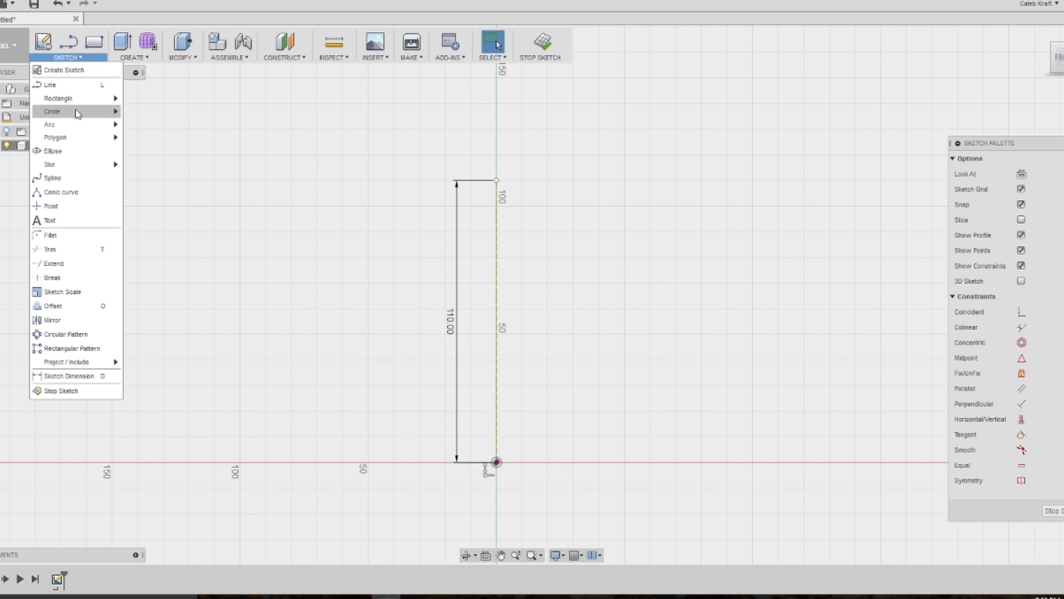
pyautogui.moveTo(78, 112)
pyautogui.click(149, 113)
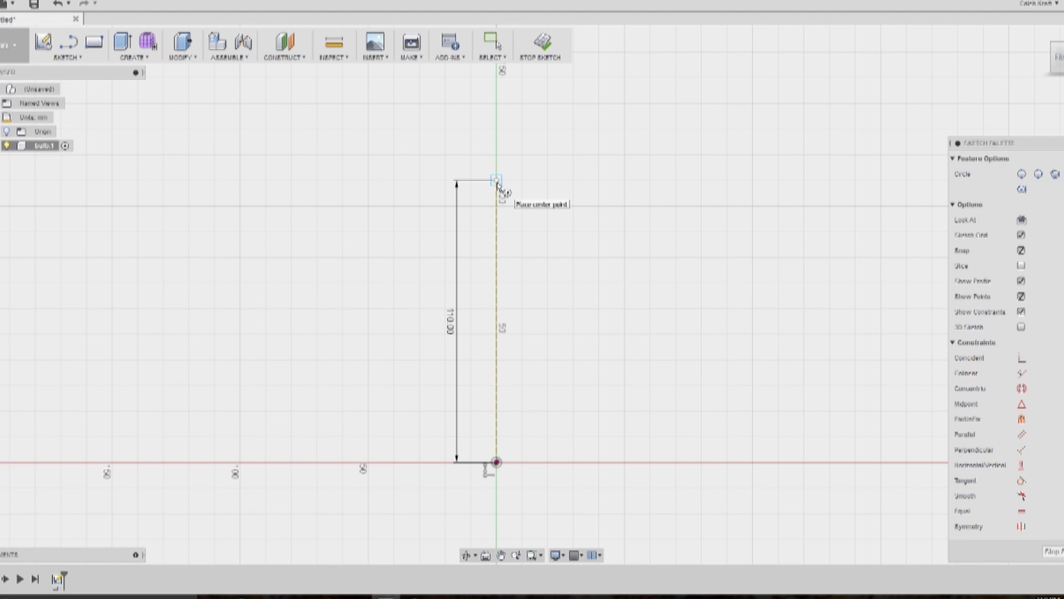
pyautogui.click(496, 289)
pyautogui.write('88')
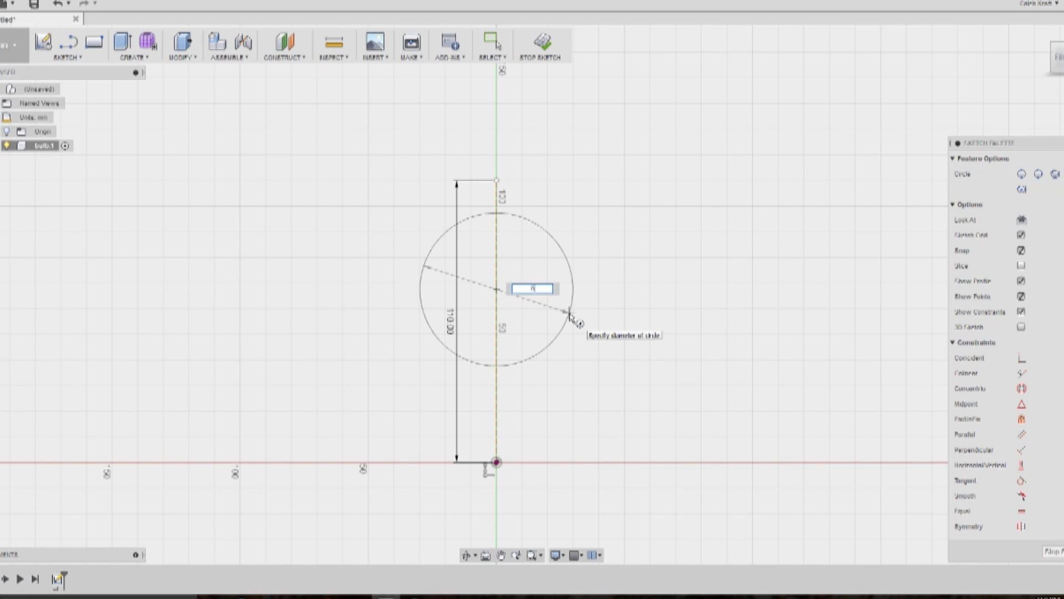
pyautogui.press('Return')
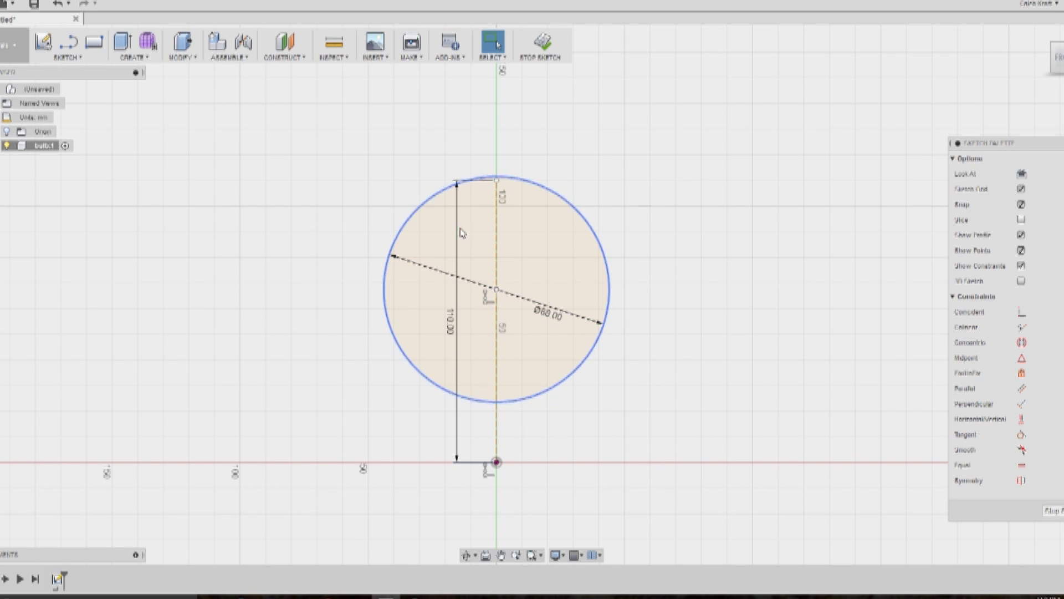
pyautogui.click(496, 292)
pyautogui.moveTo(497, 292)
pyautogui.mouseDown()
pyautogui.moveTo(480, 324)
pyautogui.moveTo(520, 299)
pyautogui.moveTo(532, 311)
pyautogui.moveTo(503, 319)
pyautogui.moveTo(497, 358)
pyautogui.mouseUp()
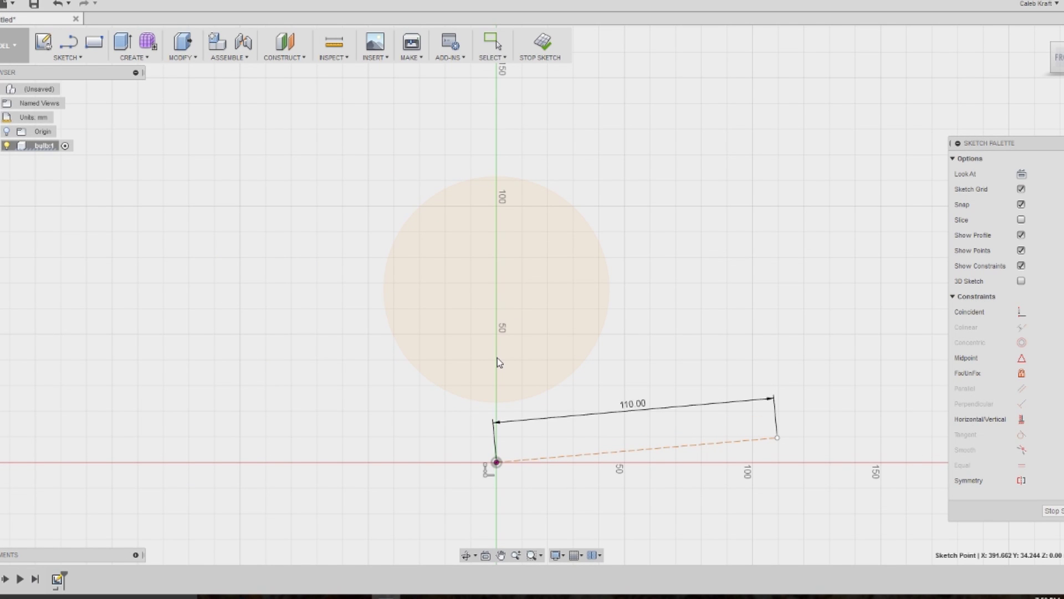
pyautogui.press('Escape')
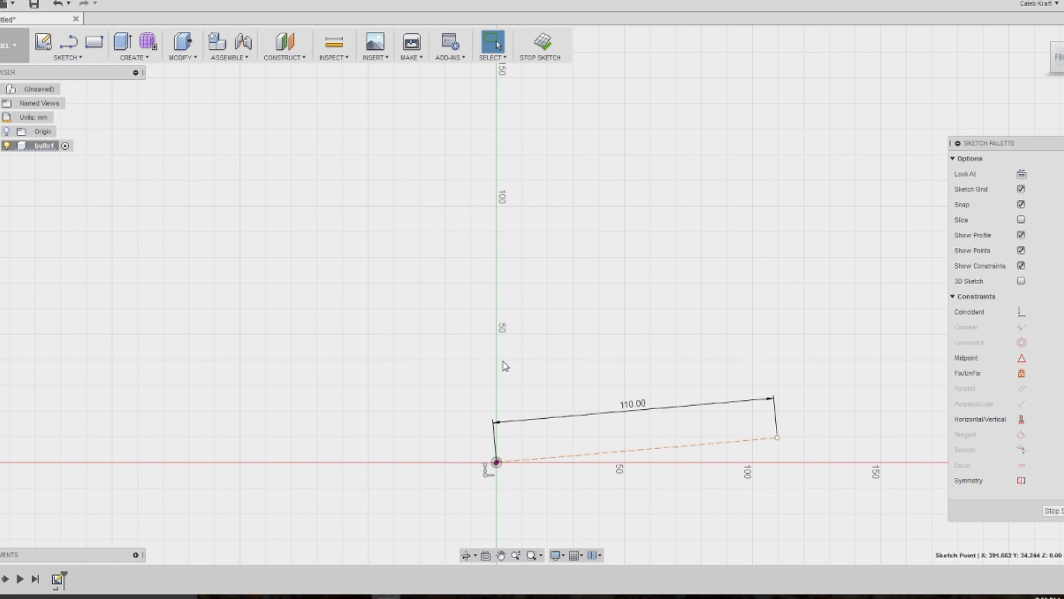
pyautogui.hotkey('ctrl', 'z')
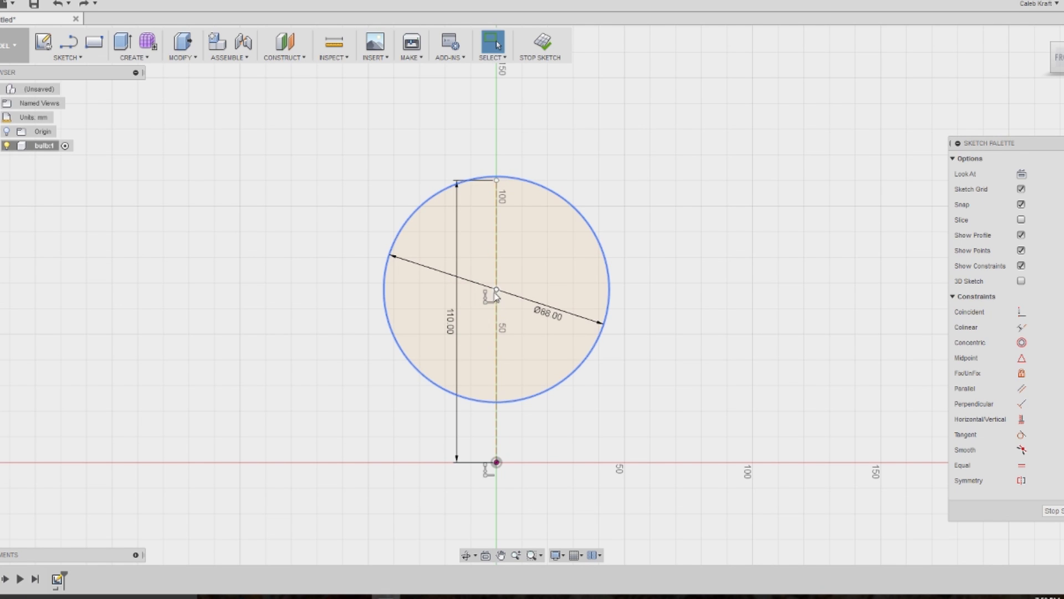
# Move the circle's centre slightly down the construction line so the circle's top meets the line's upper endpoint.
pyautogui.moveTo(495, 290); pyautogui.dragTo(495, 293)
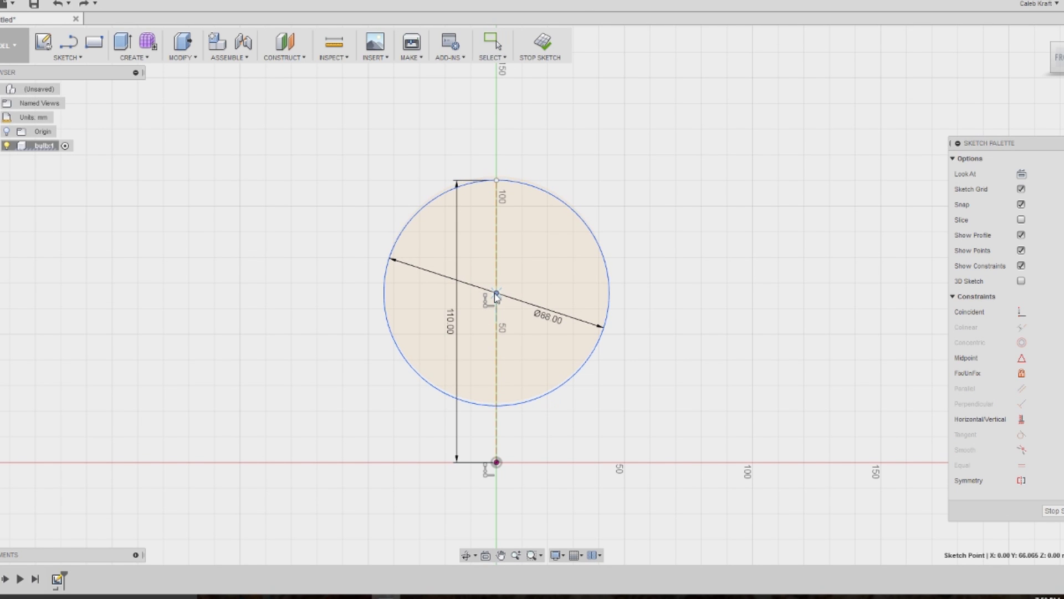
pyautogui.press('Escape')
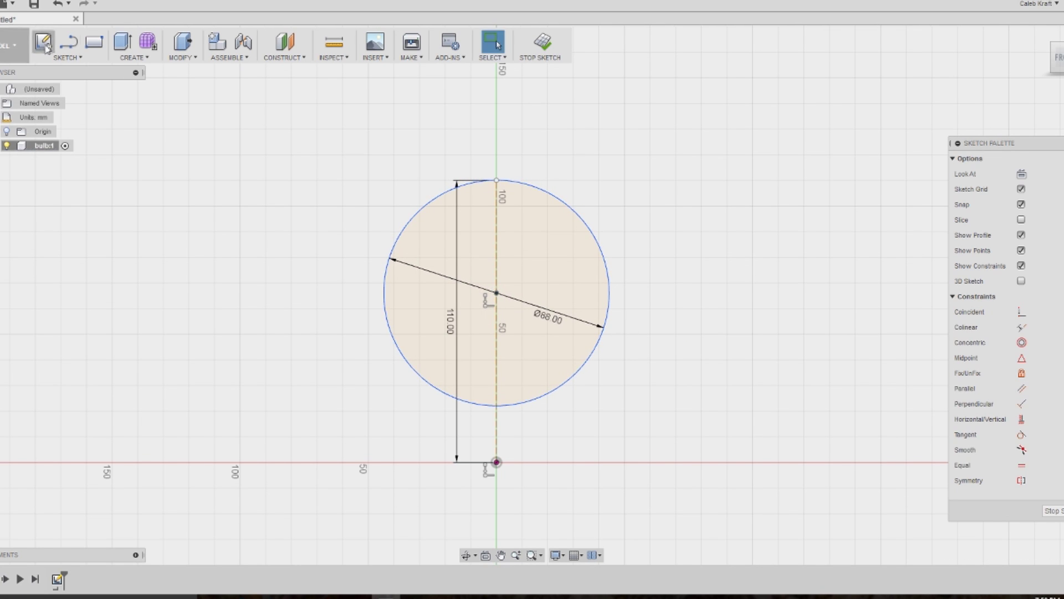
# Sketch a 16.5 mm horizontal line from the origin toward the positive X side as the bulb's base.
pyautogui.click(67, 57)
pyautogui.click(69, 88)
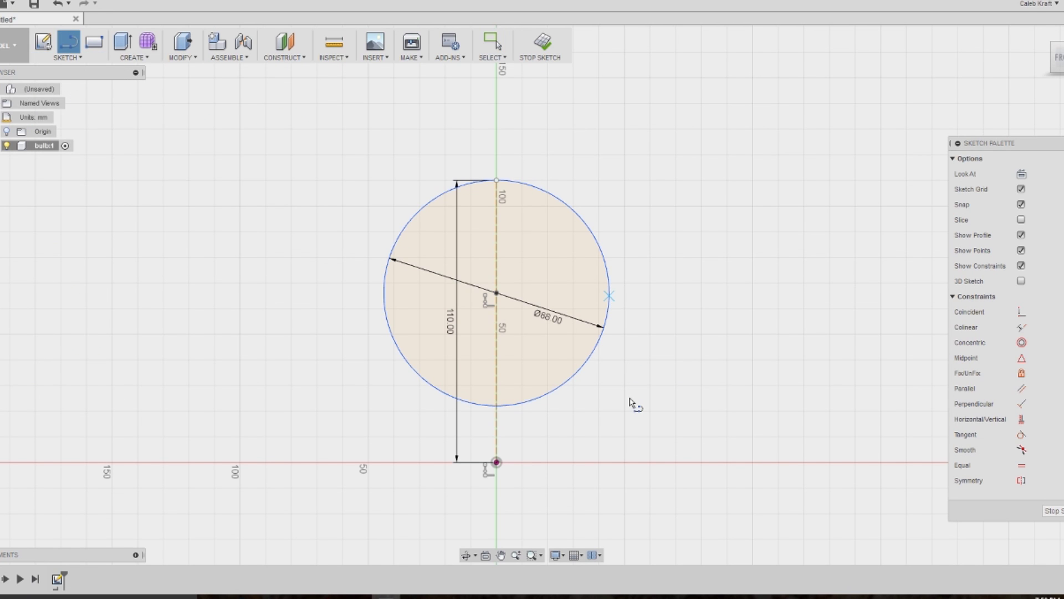
pyautogui.click(497, 462)
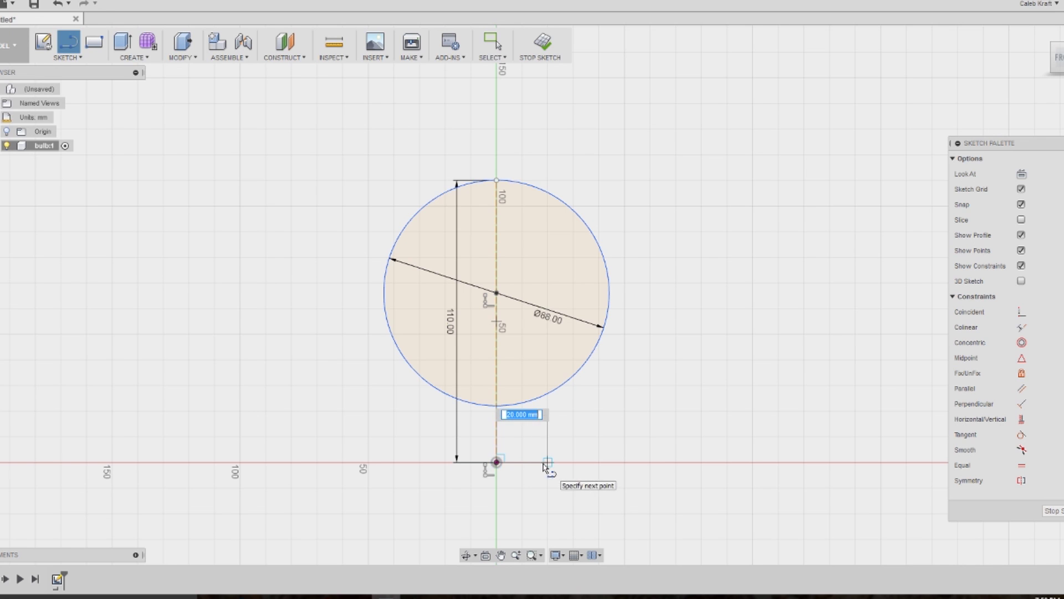
pyautogui.write('30')
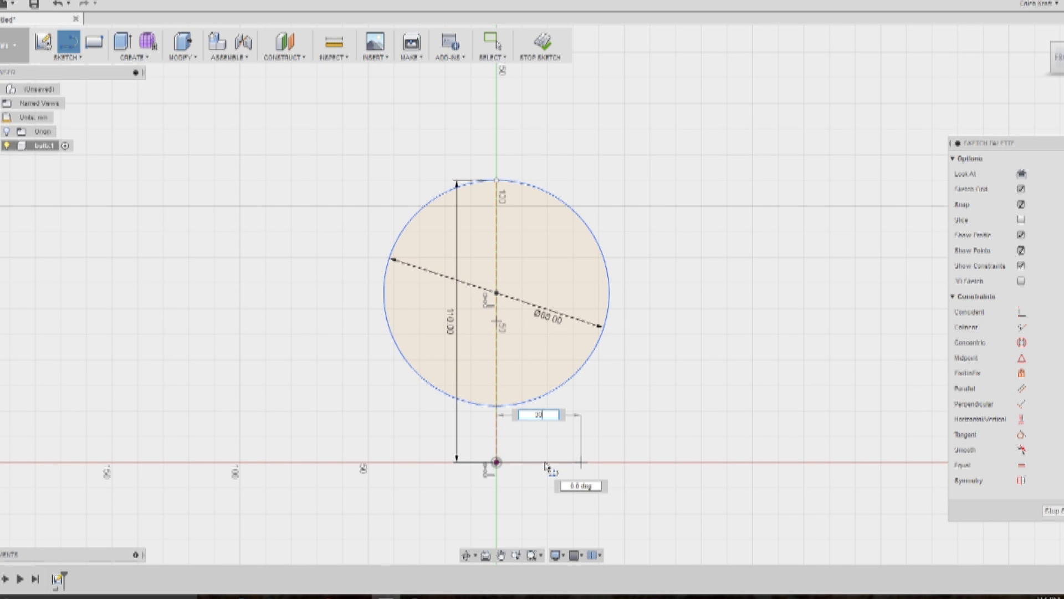
pyautogui.press('BackSpace')
pyautogui.press('BackSpace')
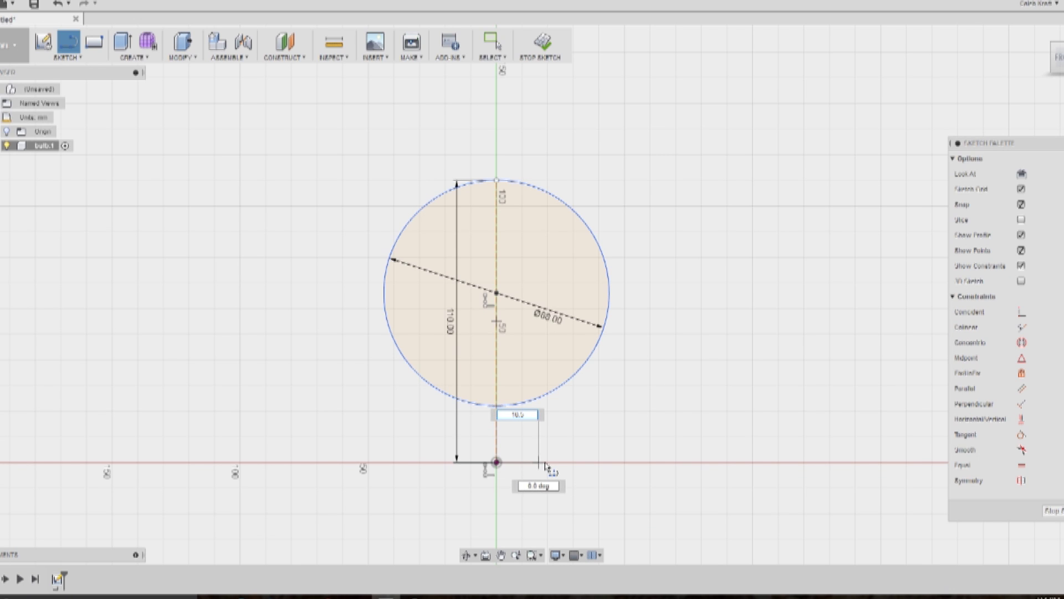
pyautogui.click(545, 464)
pyautogui.press('Escape')
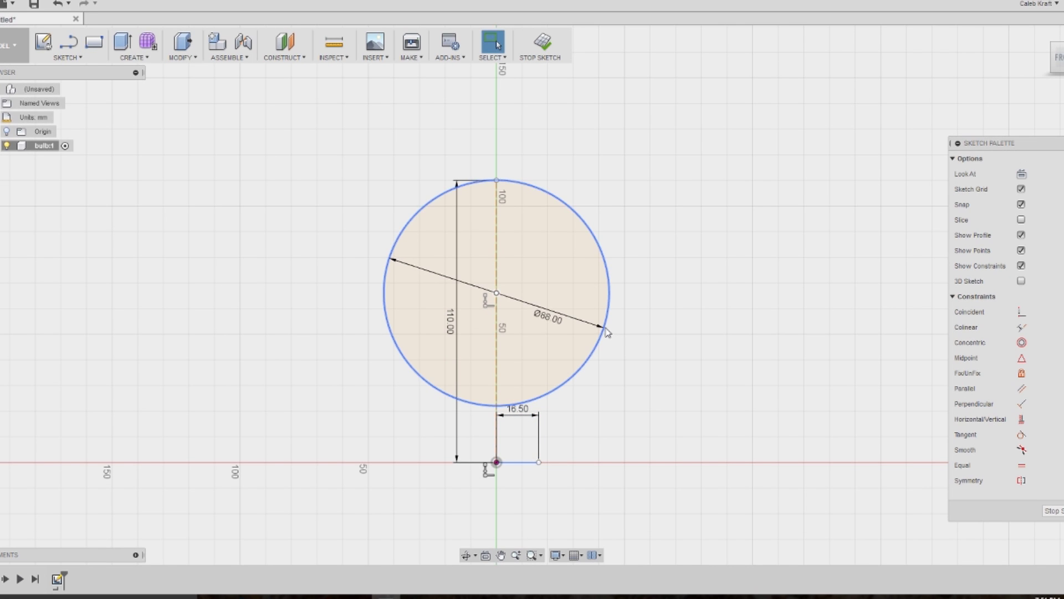
# Sketch a 3-point arc from the circle's lower right side to the outer end of the base line, bowing inward as the neck.
pyautogui.click(67, 56)
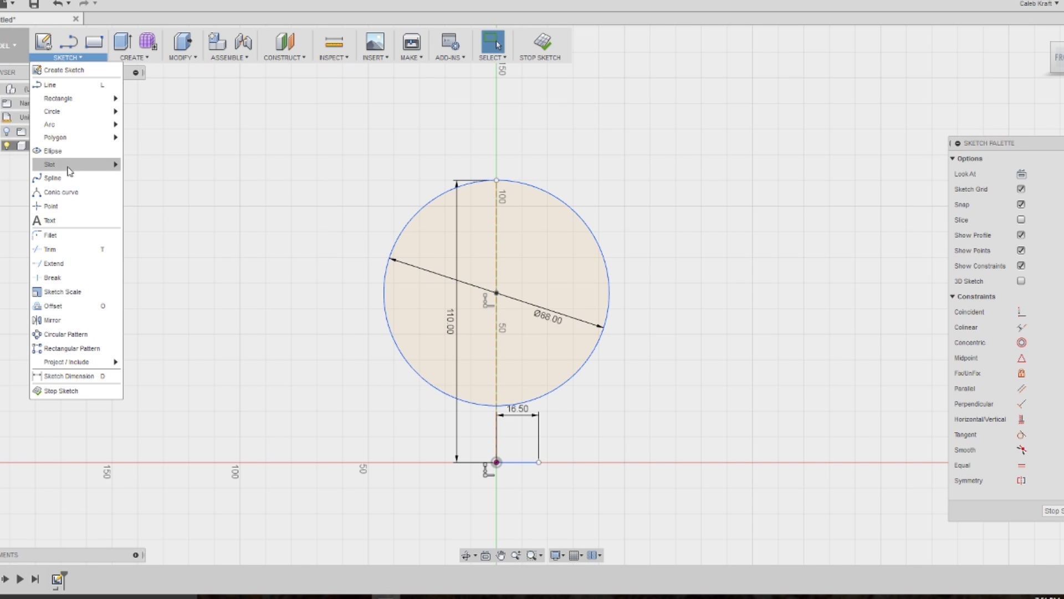
pyautogui.moveTo(72, 125)
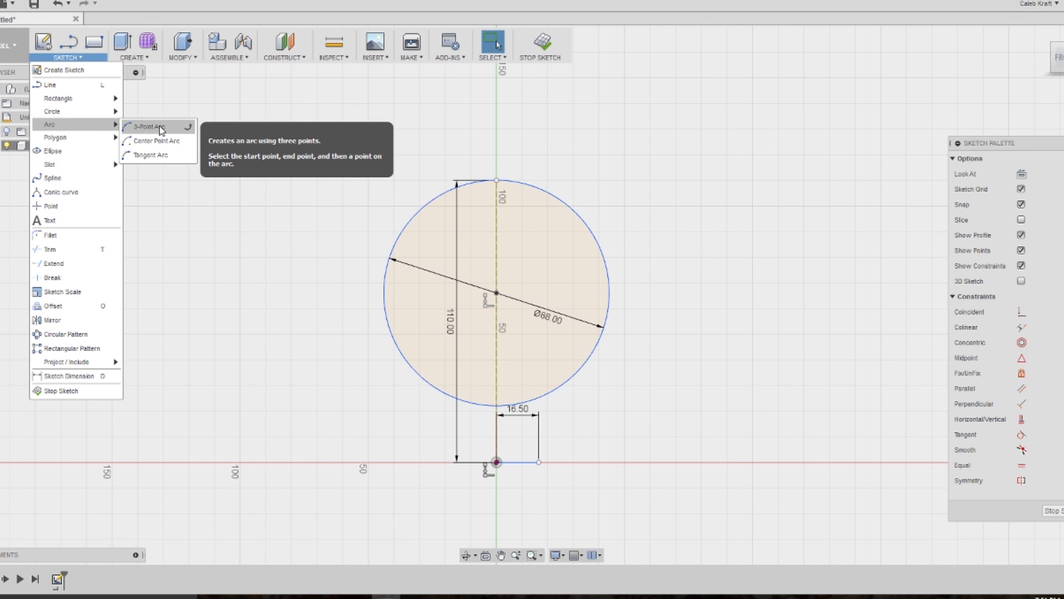
pyautogui.click(161, 128)
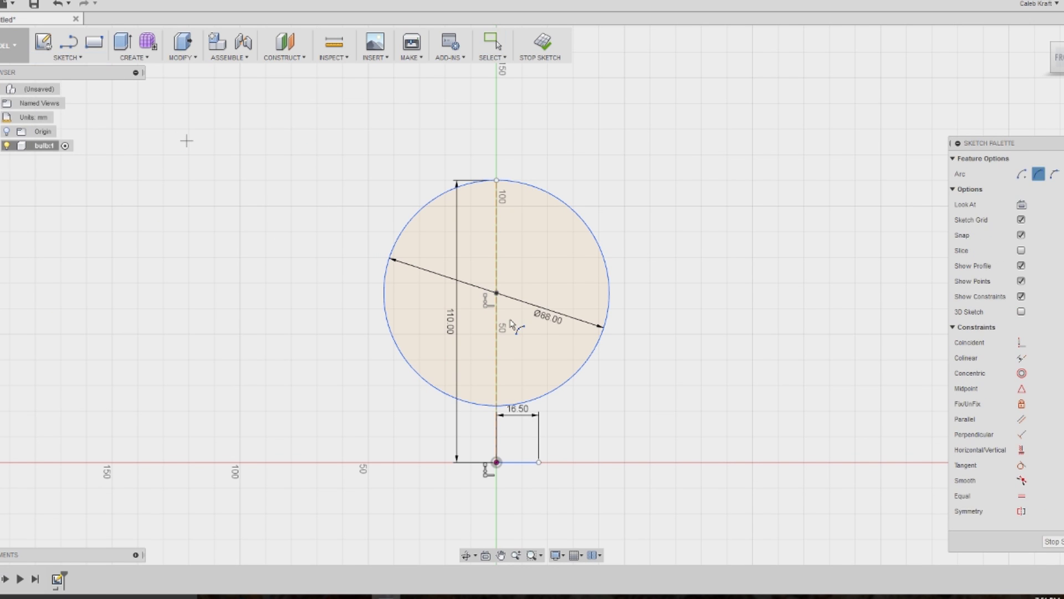
pyautogui.click(594, 350)
pyautogui.click(550, 442)
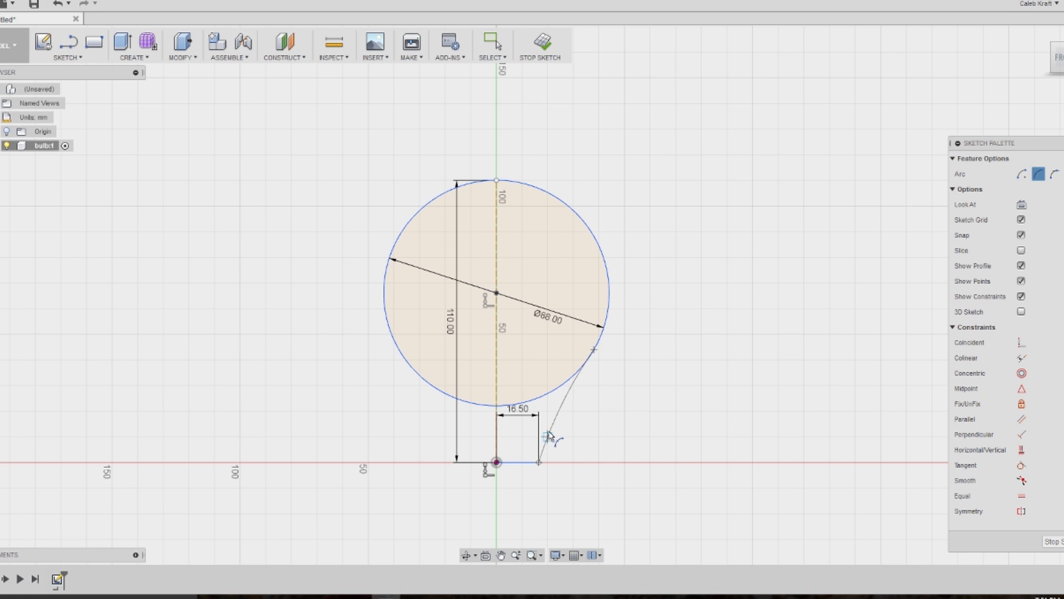
pyautogui.click(549, 433)
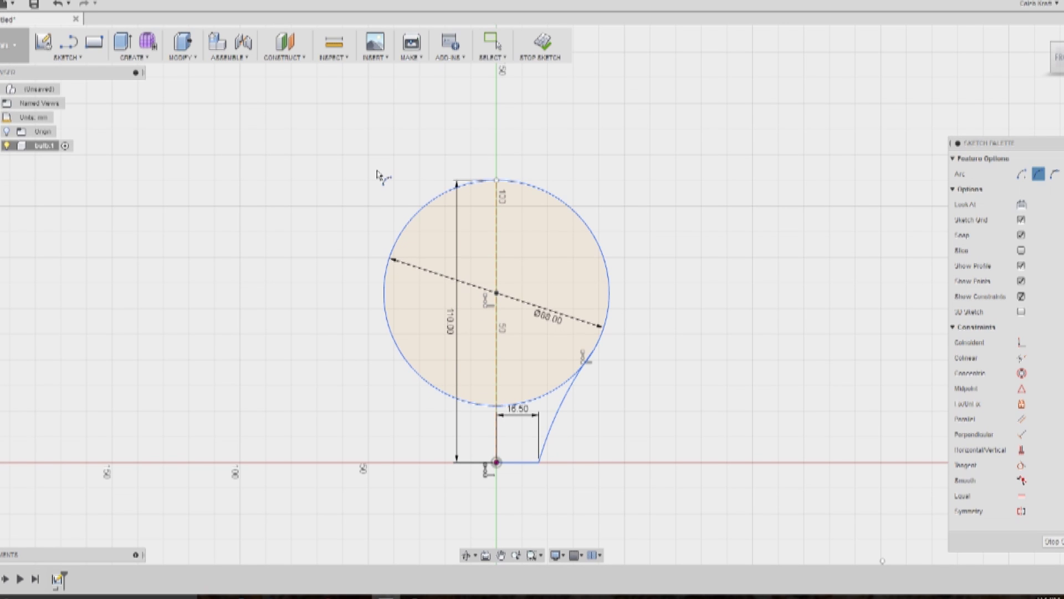
# Sketch a solid vertical line from the circle's top point down to the origin, over the construction line.
pyautogui.click(67, 57)
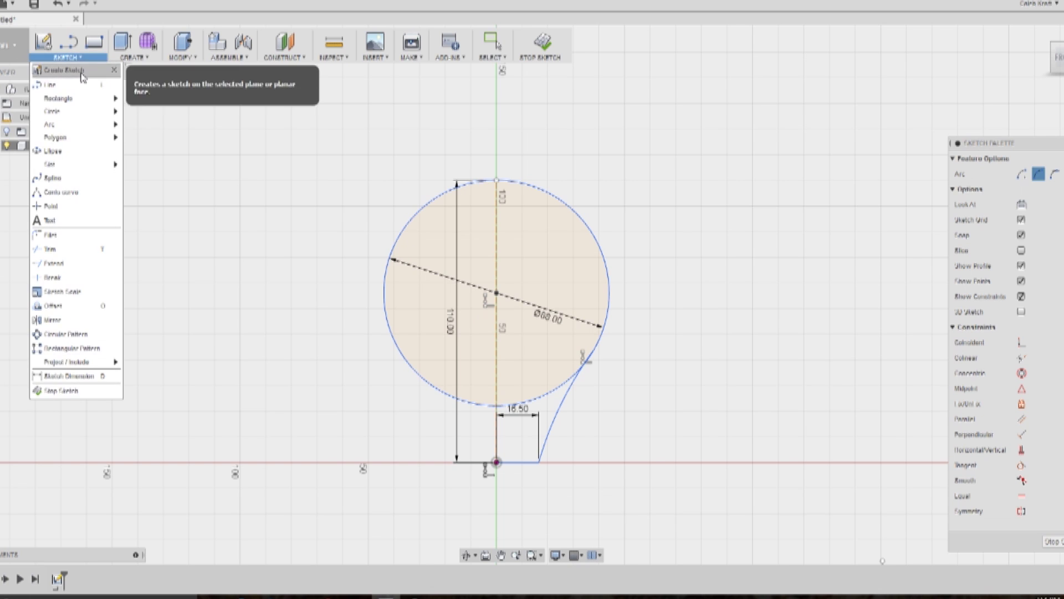
pyautogui.click(55, 85)
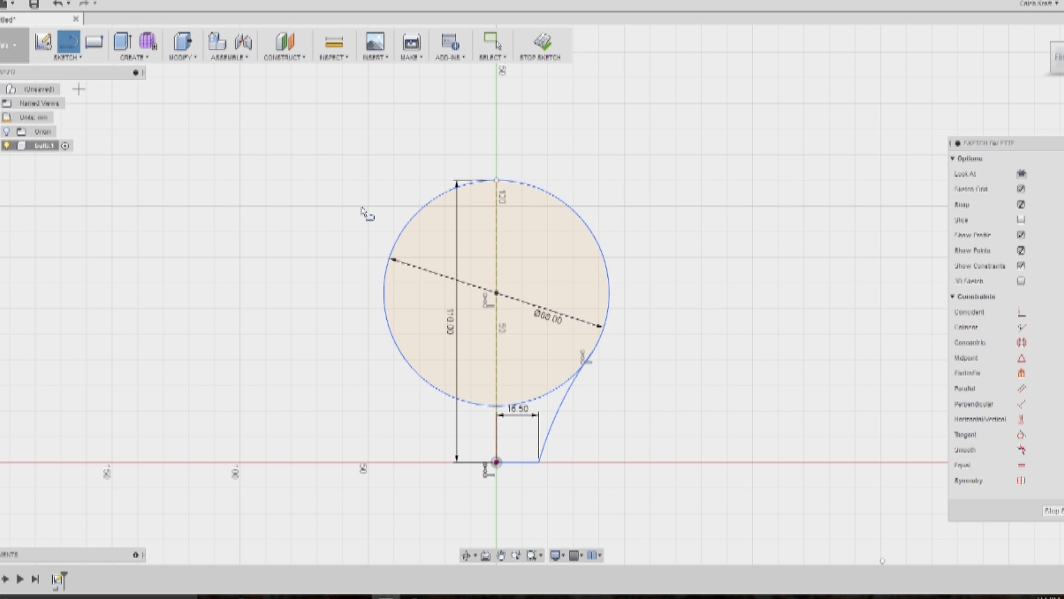
pyautogui.click(497, 180)
pyautogui.click(497, 462)
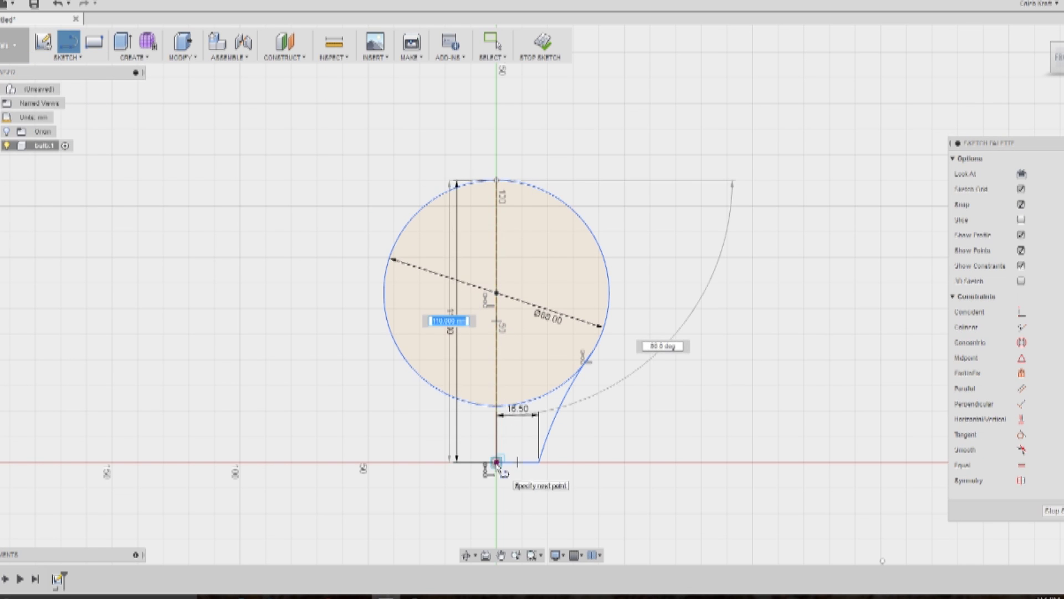
pyautogui.press('Escape')
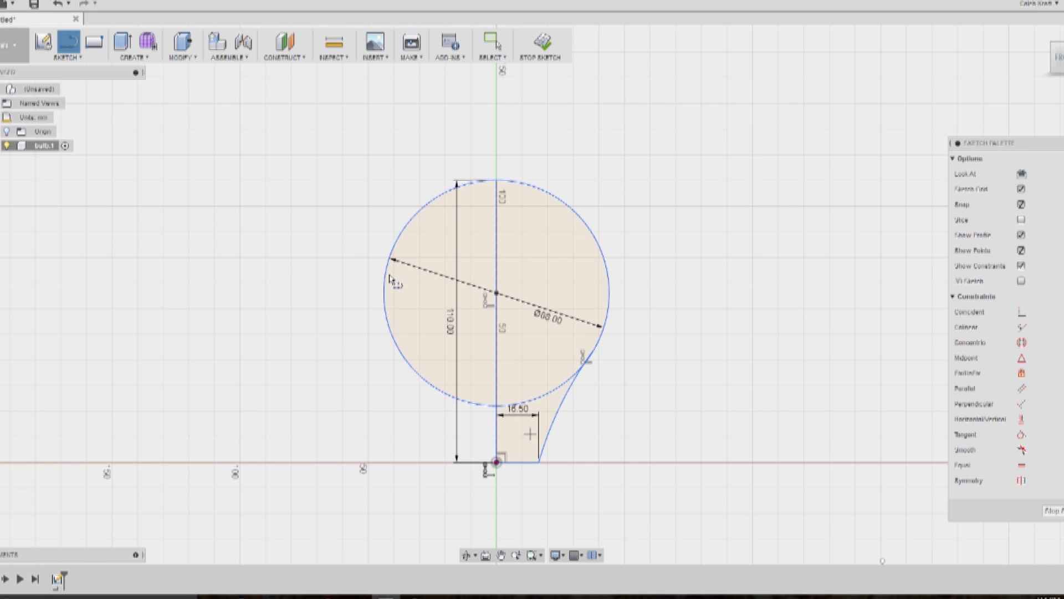
pyautogui.press('Escape')
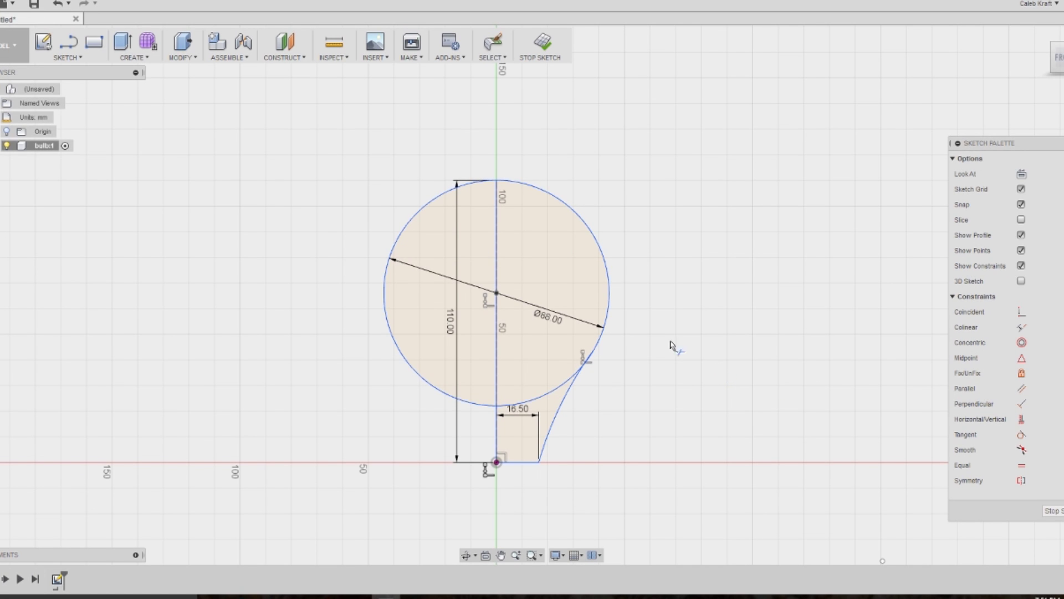
# Try to revolve the full circle and neck profiles together about the vertical centre line as a new body.
pyautogui.click(173, 59)
pyautogui.click(133, 57)
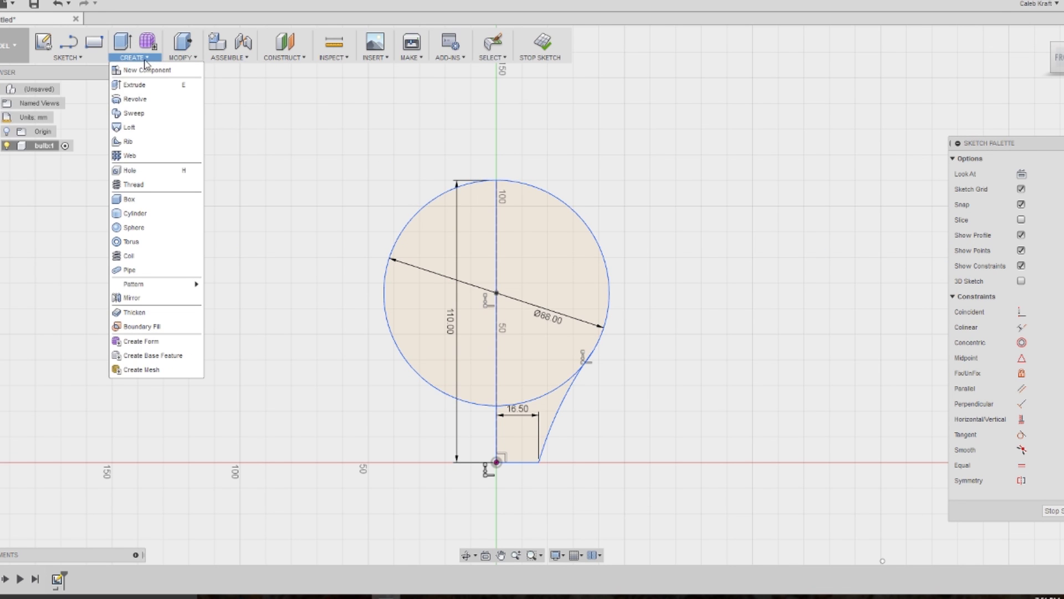
pyautogui.click(135, 99)
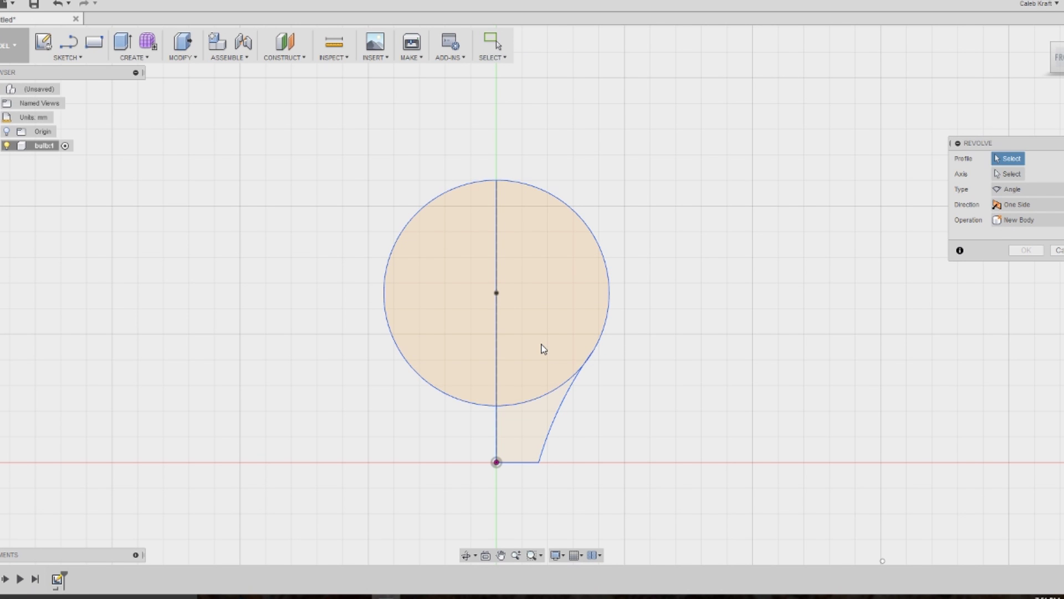
pyautogui.click(549, 411)
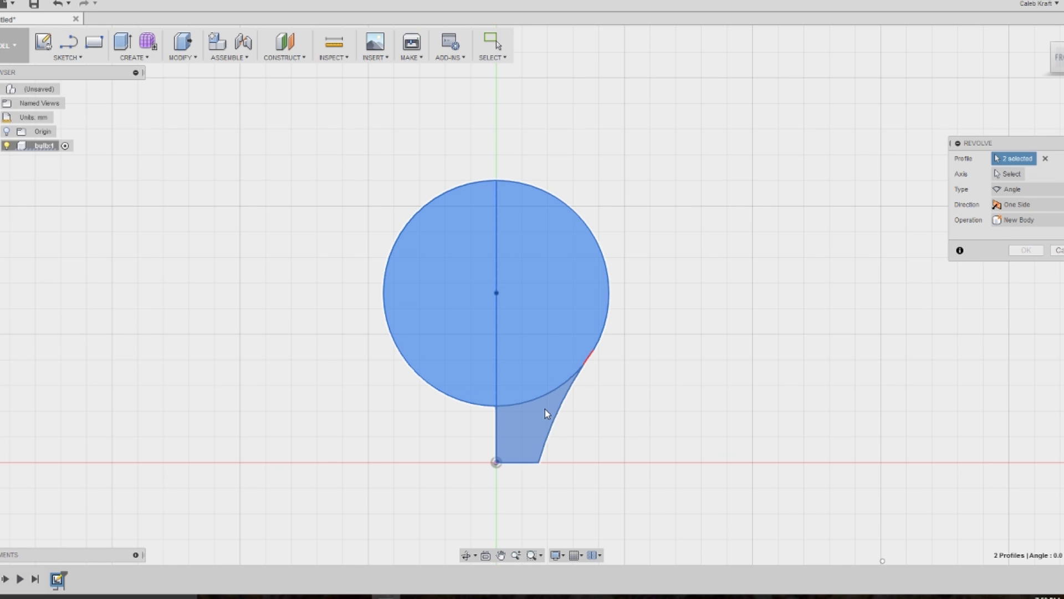
pyautogui.click(1010, 174)
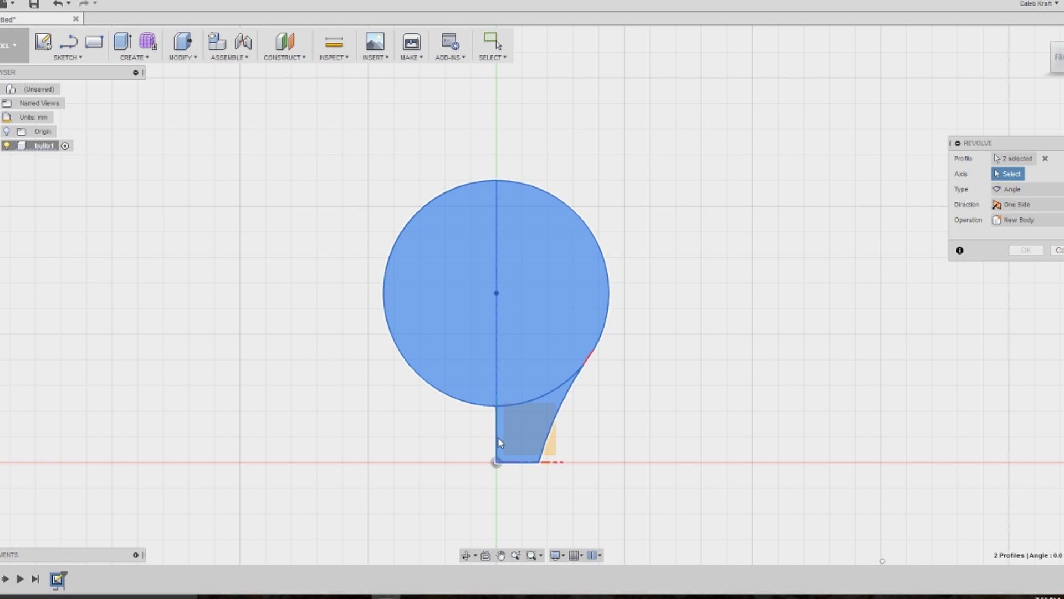
pyautogui.click(497, 342)
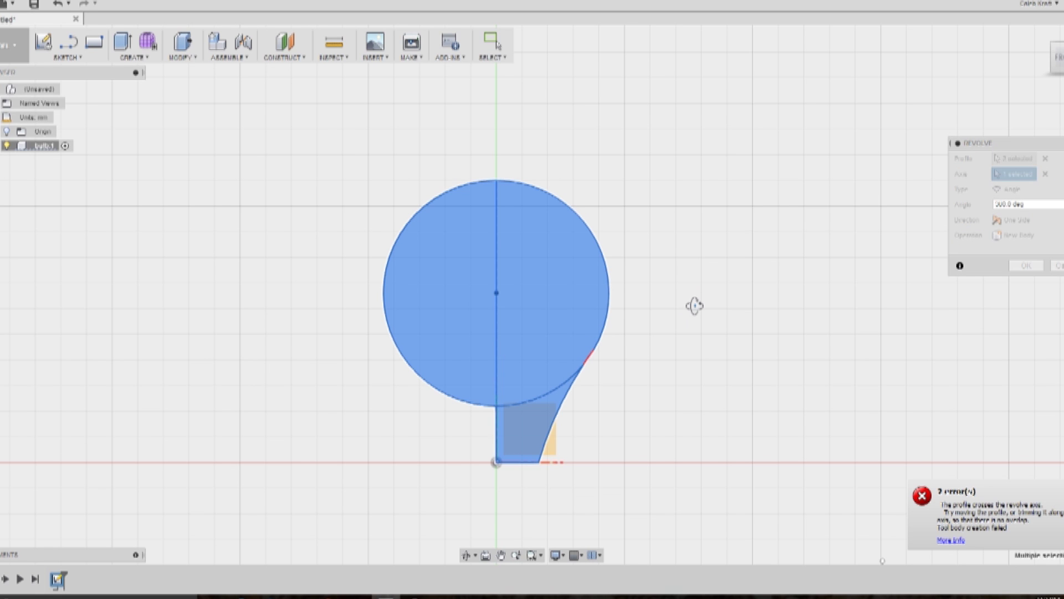
pyautogui.keyDown('shift'); pyautogui.moveTo(694, 305); pyautogui.dragTo(539, 333, button='middle'); pyautogui.keyUp('shift')
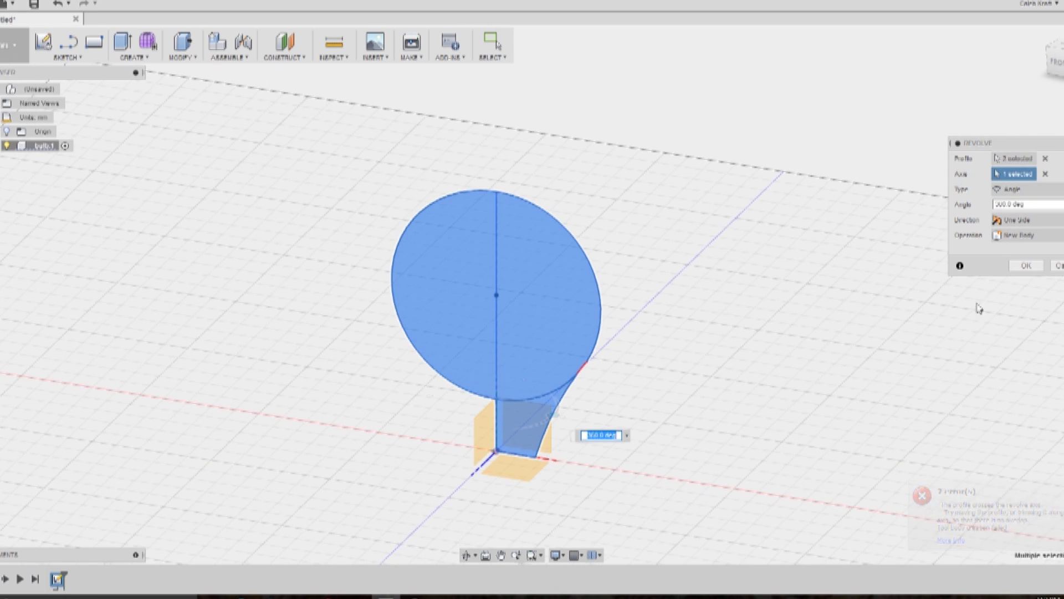
pyautogui.click(1060, 266)
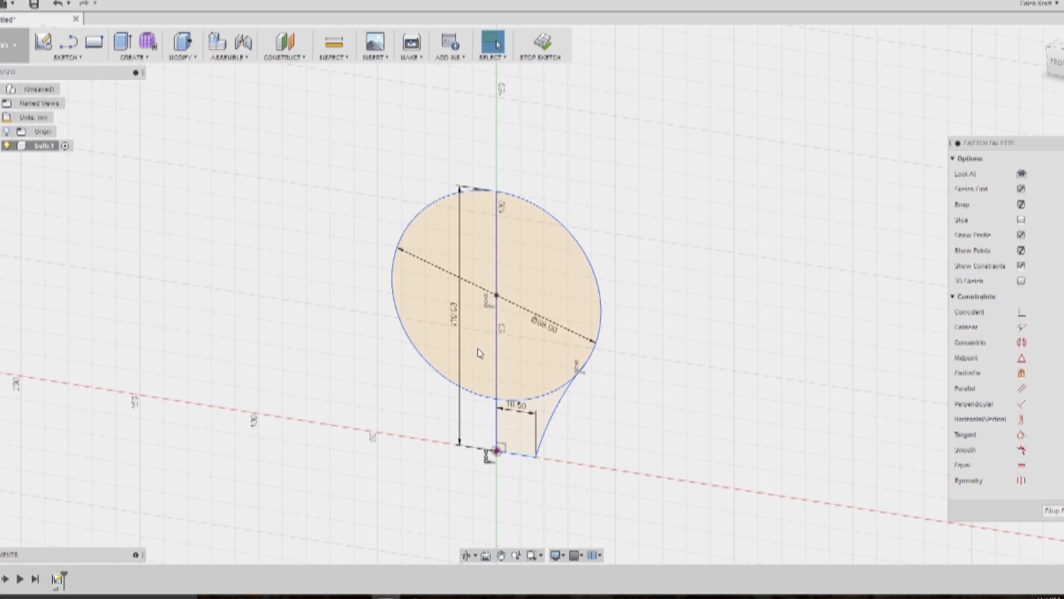
# Replace the sketch's vertical centre line with a new solid line from the circle's top point down to the origin.
pyautogui.click(497, 193)
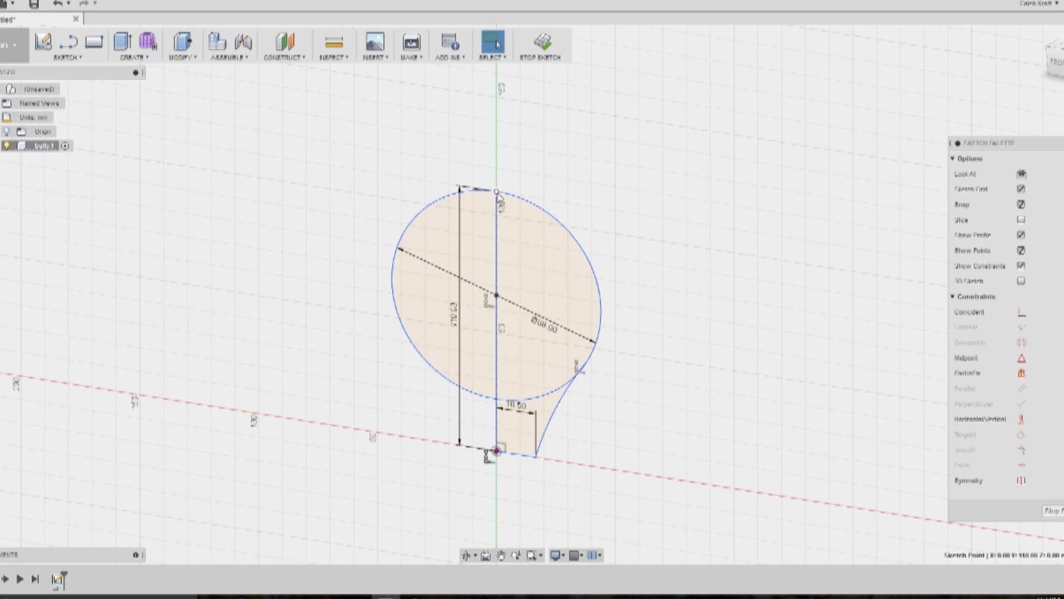
pyautogui.click(498, 227)
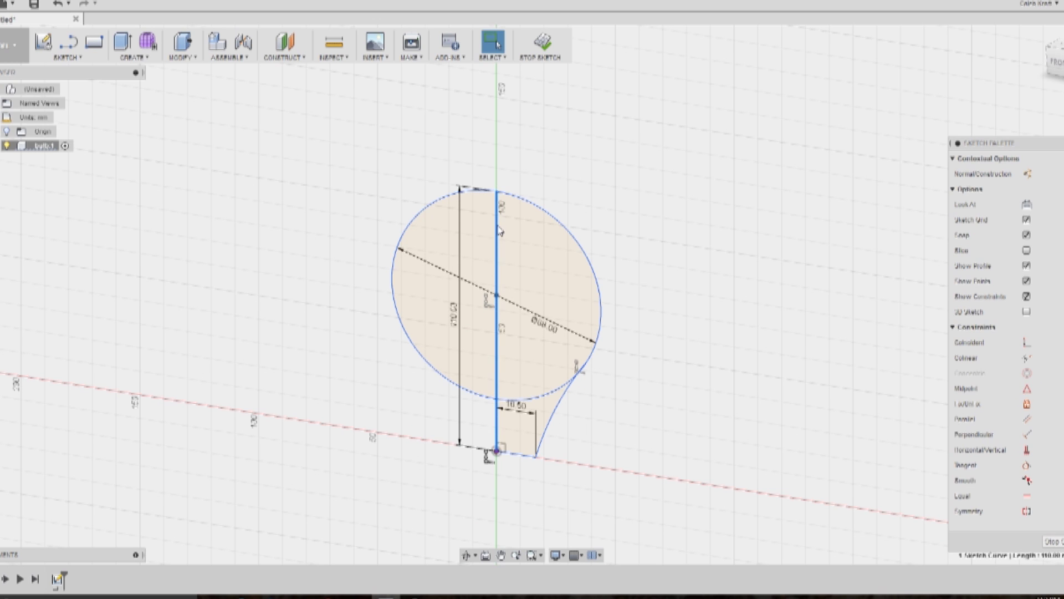
pyautogui.press('x')
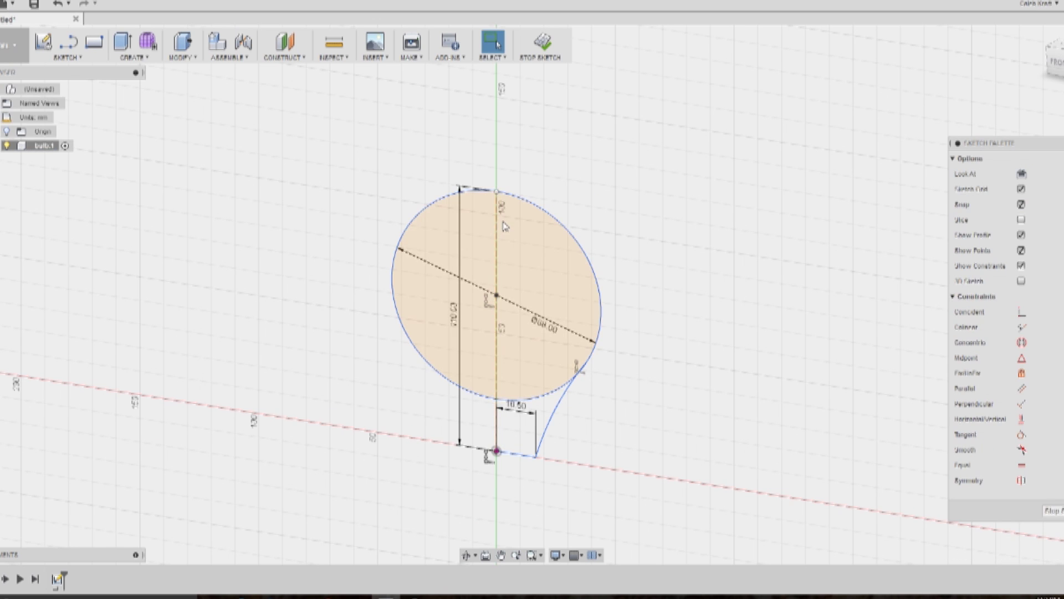
pyautogui.click(66, 57)
pyautogui.click(53, 84)
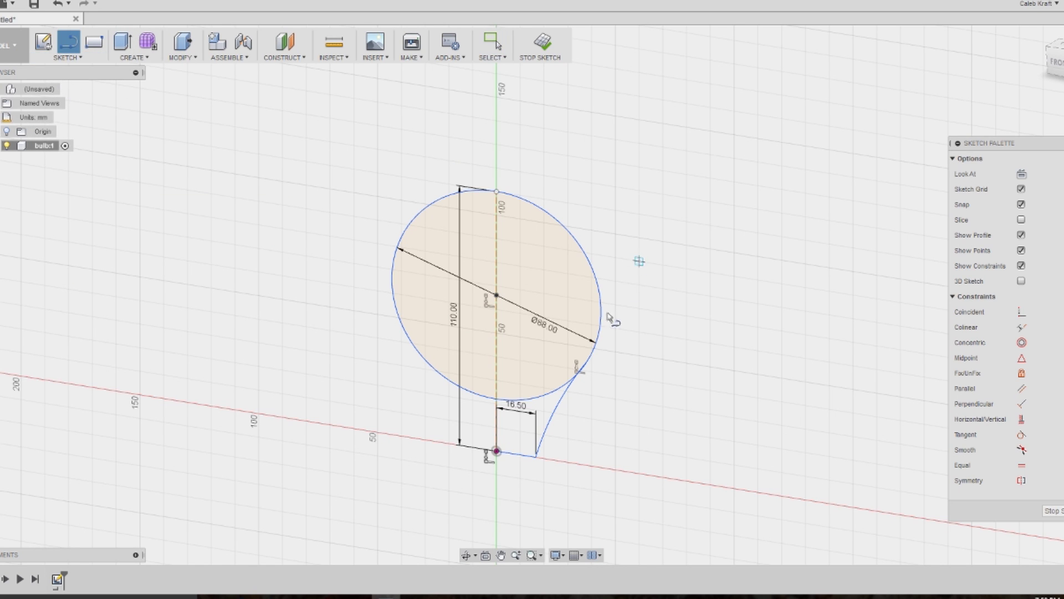
pyautogui.click(497, 191)
pyautogui.click(497, 452)
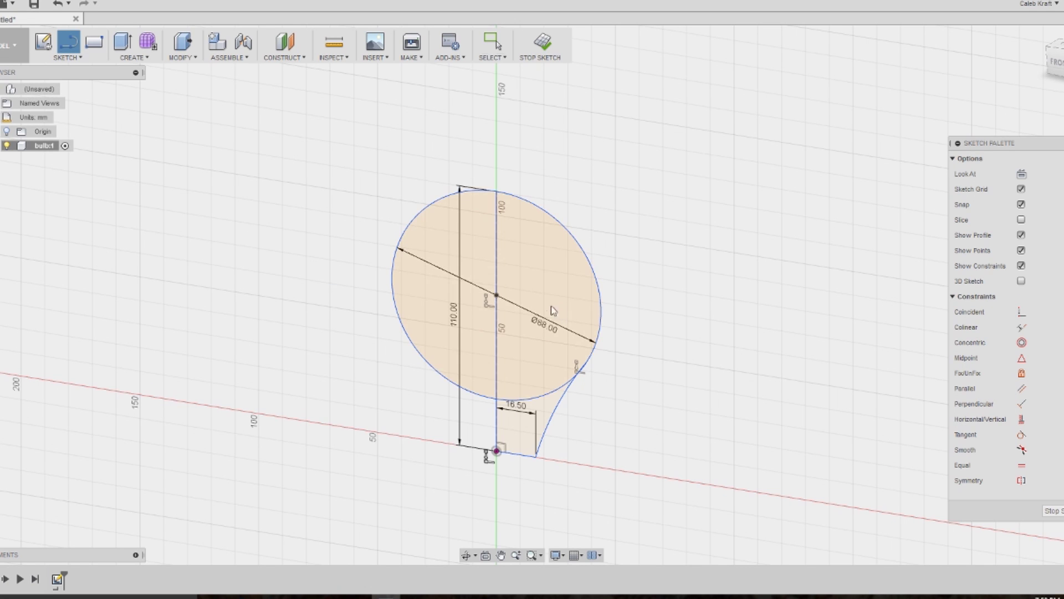
pyautogui.press('Escape')
pyautogui.click(477, 323)
pyautogui.click(545, 418)
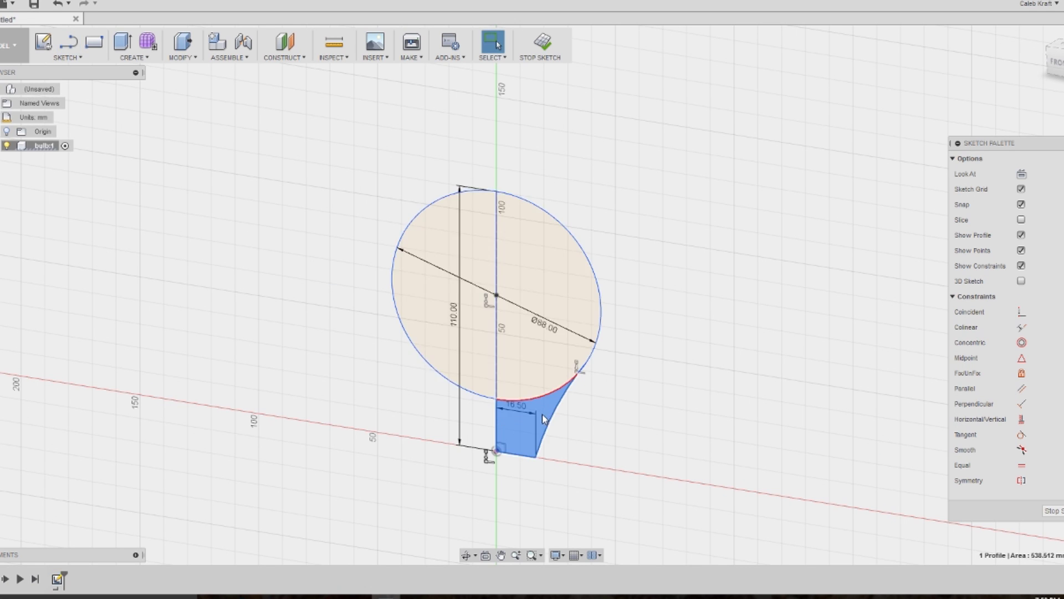
pyautogui.click(521, 291)
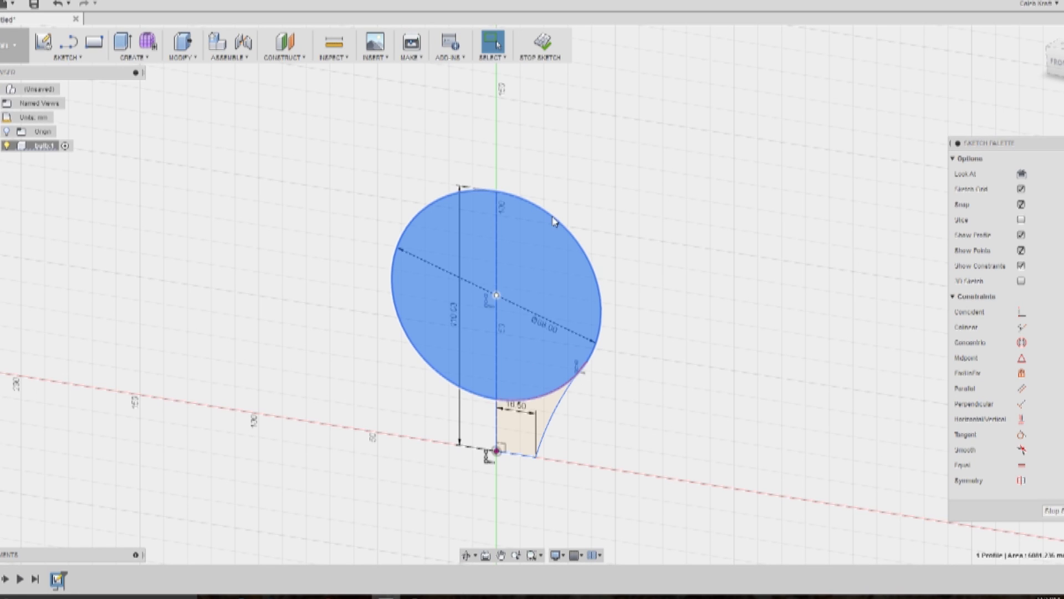
pyautogui.rightClick(521, 250)
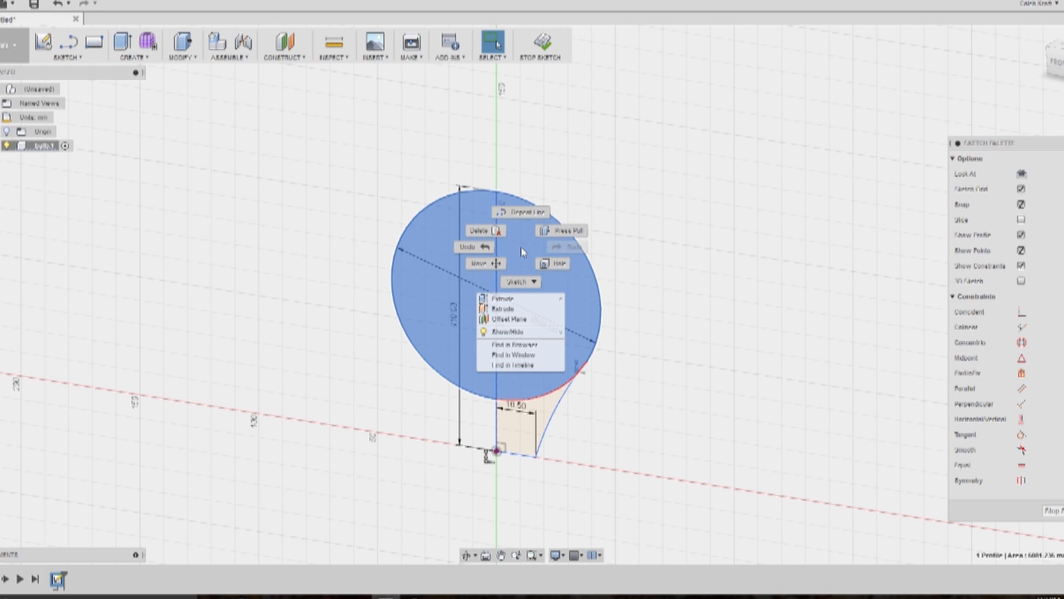
pyautogui.click(694, 299)
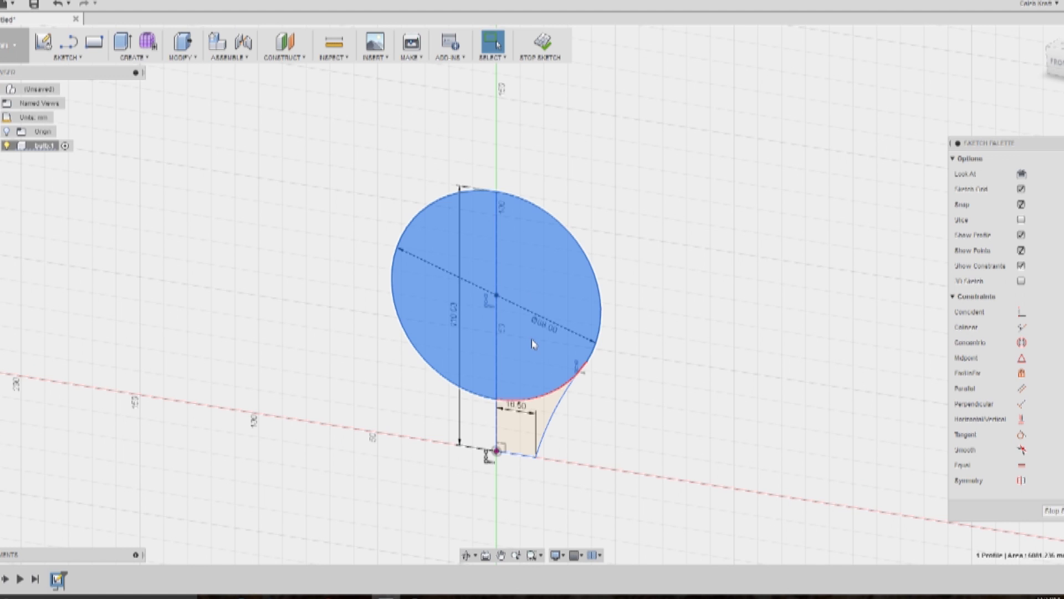
# Delete the 88 mm circle from the profile sketch.
pyautogui.click(629, 305)
pyautogui.click(602, 310)
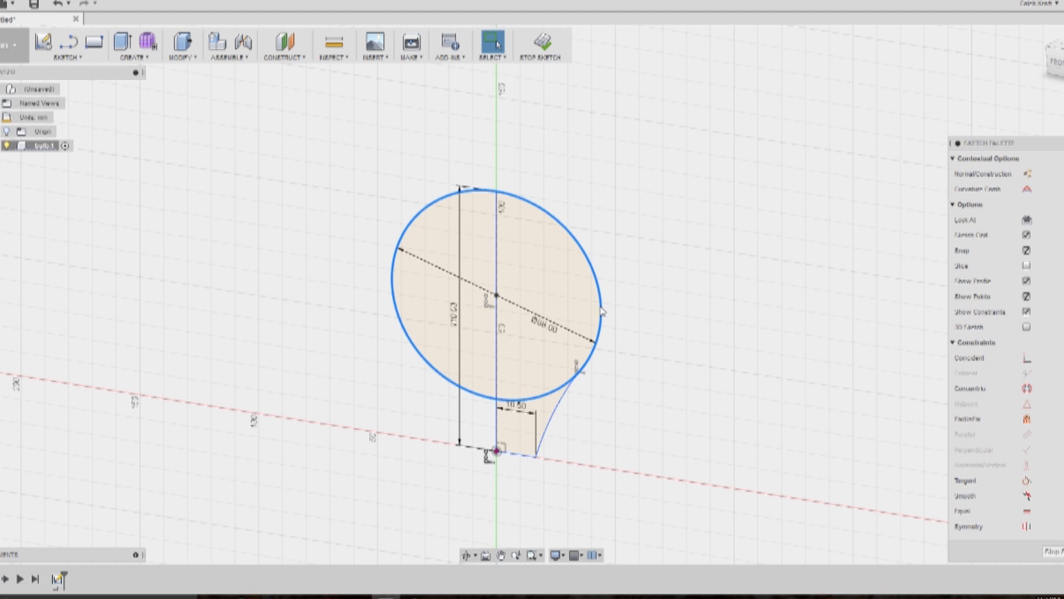
pyautogui.press('Delete')
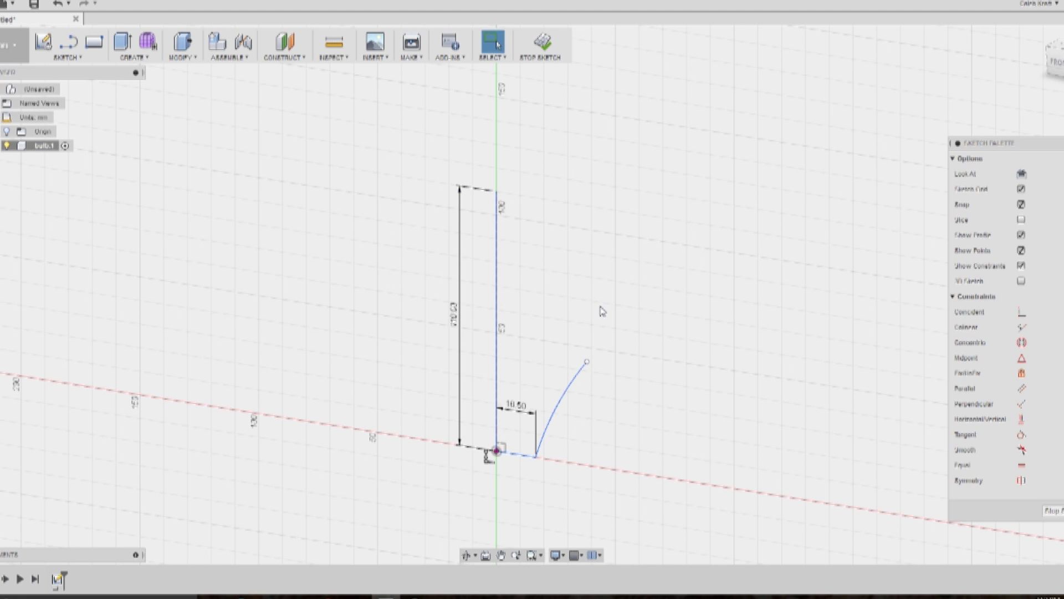
# Sketch a 3-point arc from the vertical line's upper end to the neck arc's free end, bulging outward as the bulb's half outline.
pyautogui.click(1058, 64)
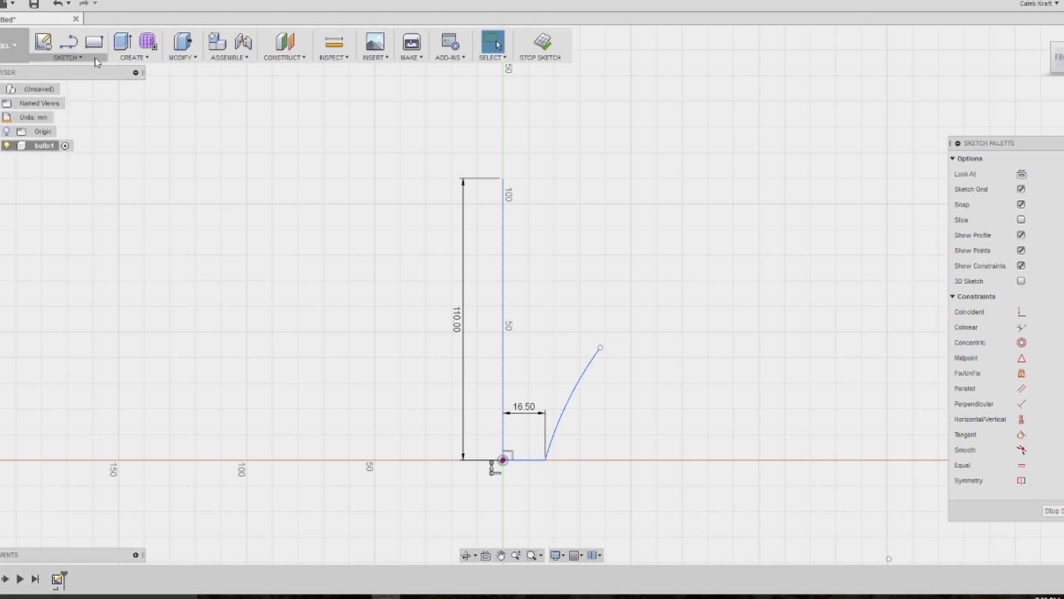
pyautogui.click(81, 58)
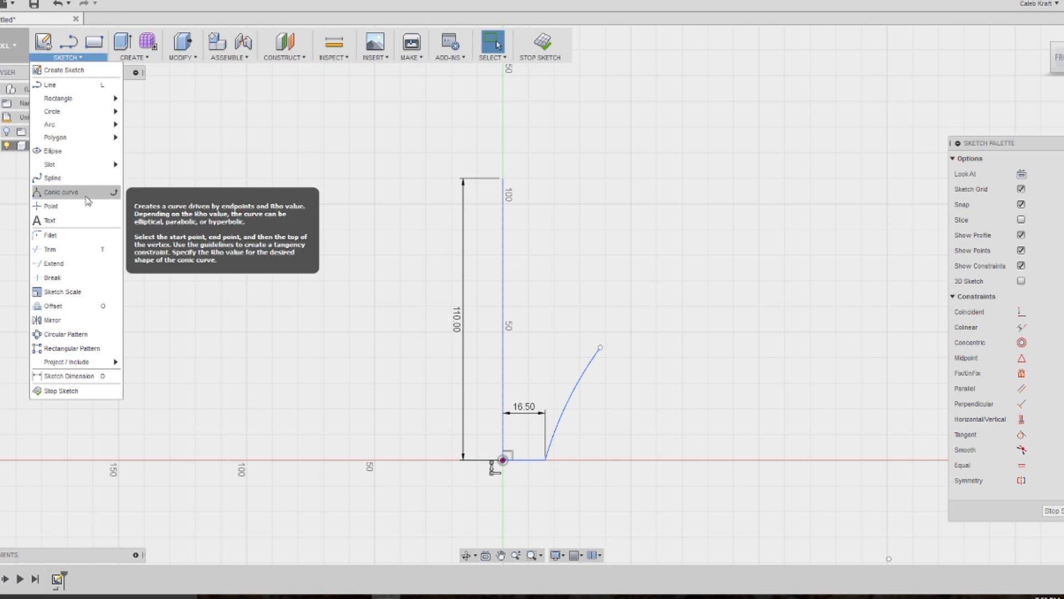
pyautogui.moveTo(111, 124)
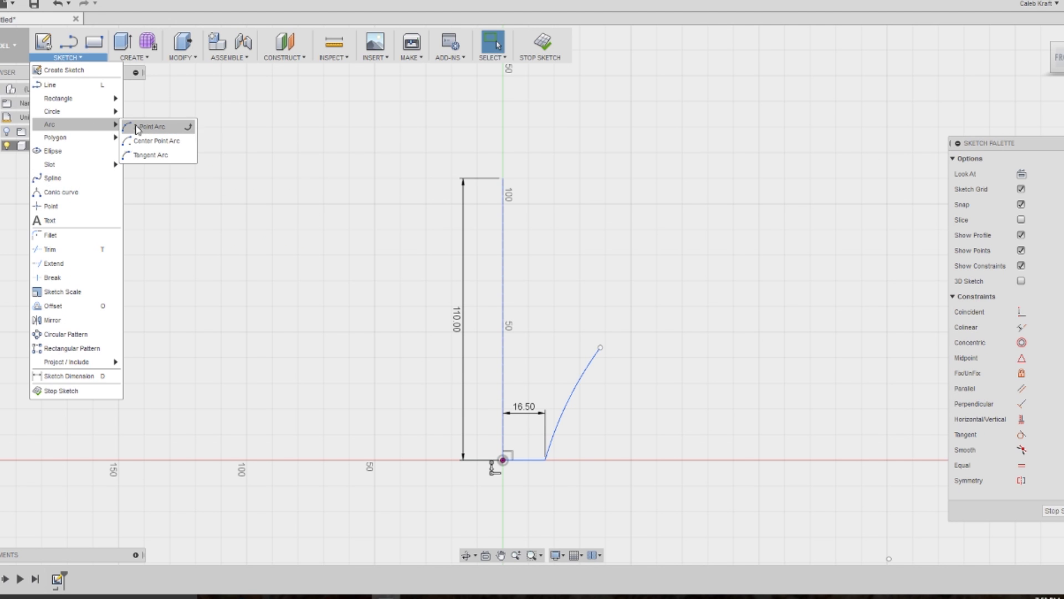
pyautogui.click(157, 131)
pyautogui.click(503, 179)
pyautogui.click(600, 348)
pyautogui.click(601, 348)
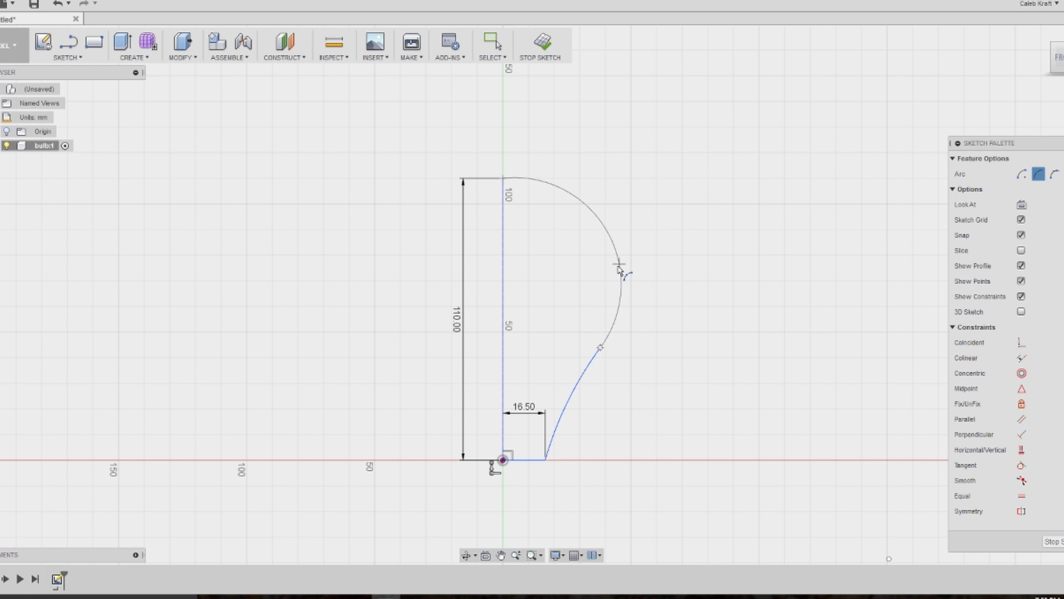
pyautogui.click(618, 270)
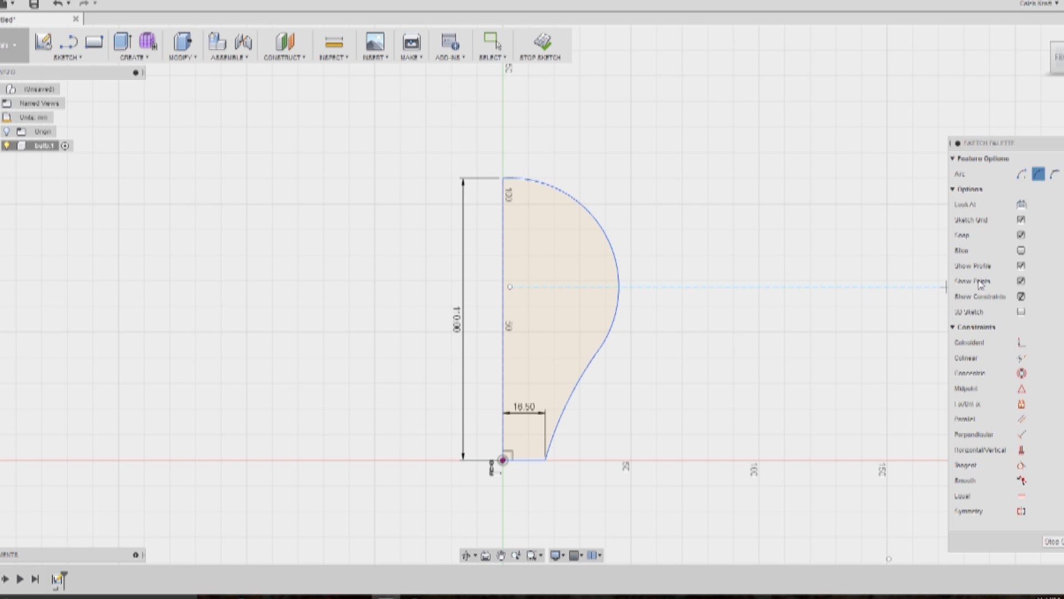
# Revolve the closed half-bulb profile 360 degrees about its vertical line as a new body.
pyautogui.click(130, 60)
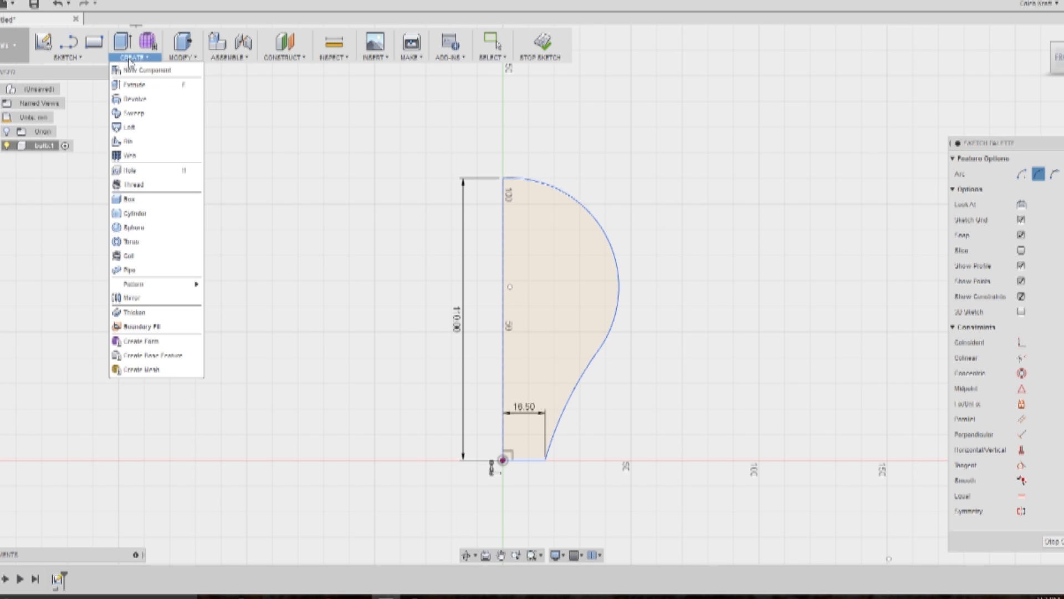
pyautogui.click(139, 100)
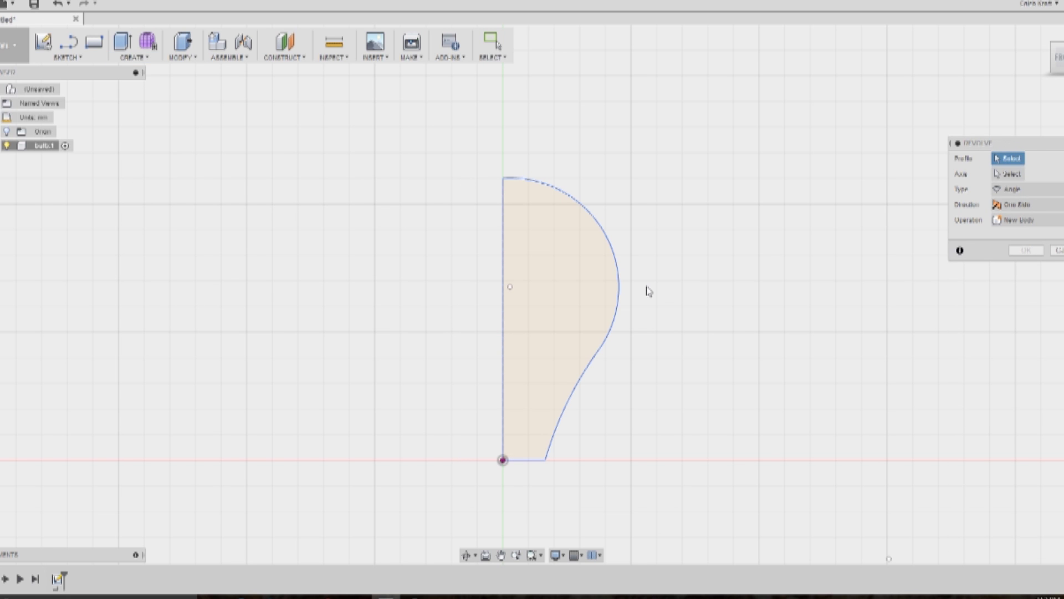
pyautogui.click(576, 305)
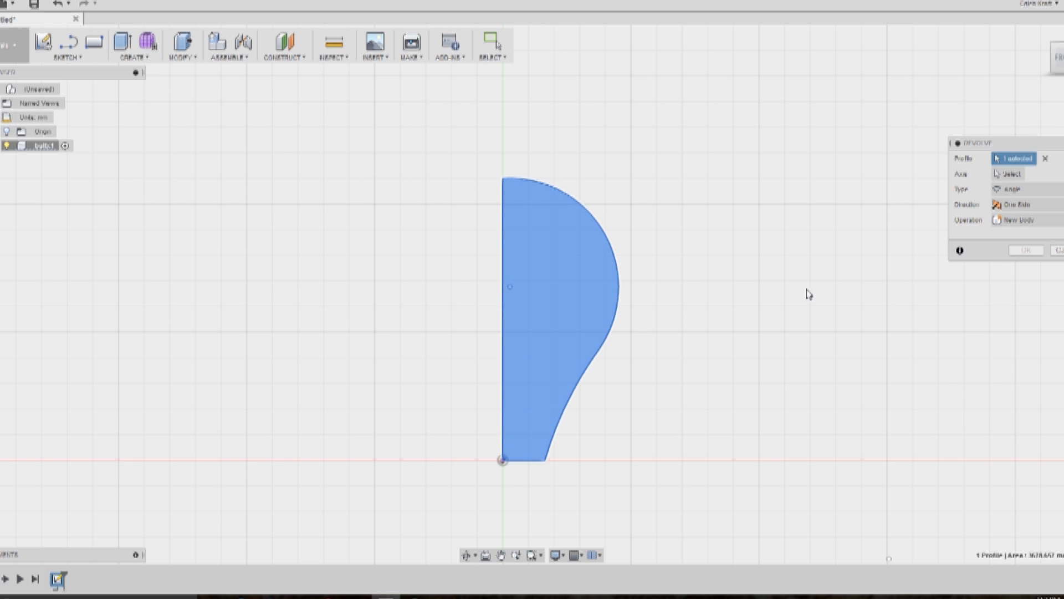
pyautogui.click(1008, 174)
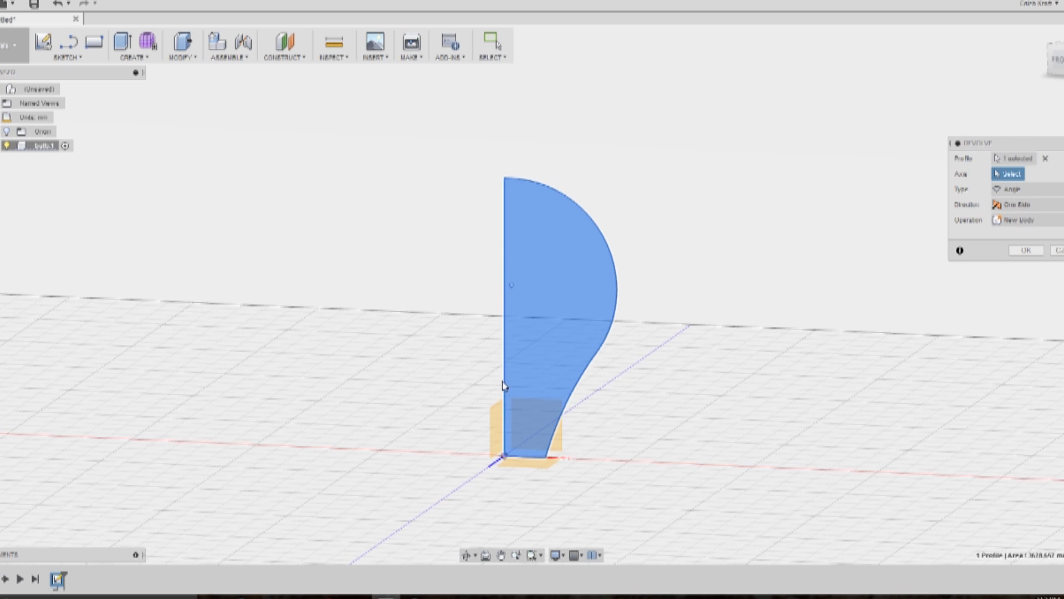
pyautogui.click(505, 426)
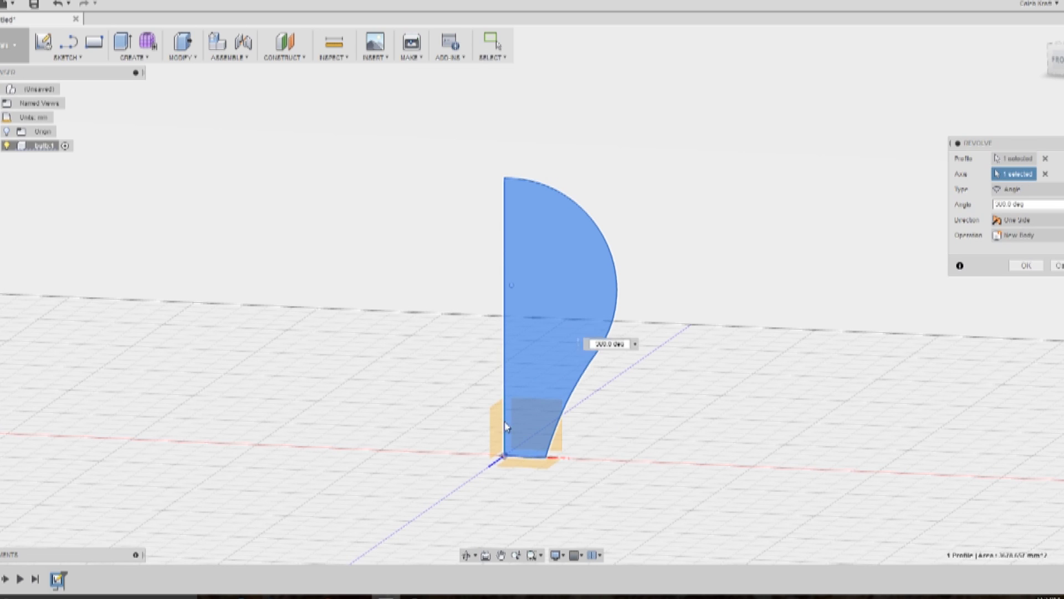
pyautogui.click(1040, 267)
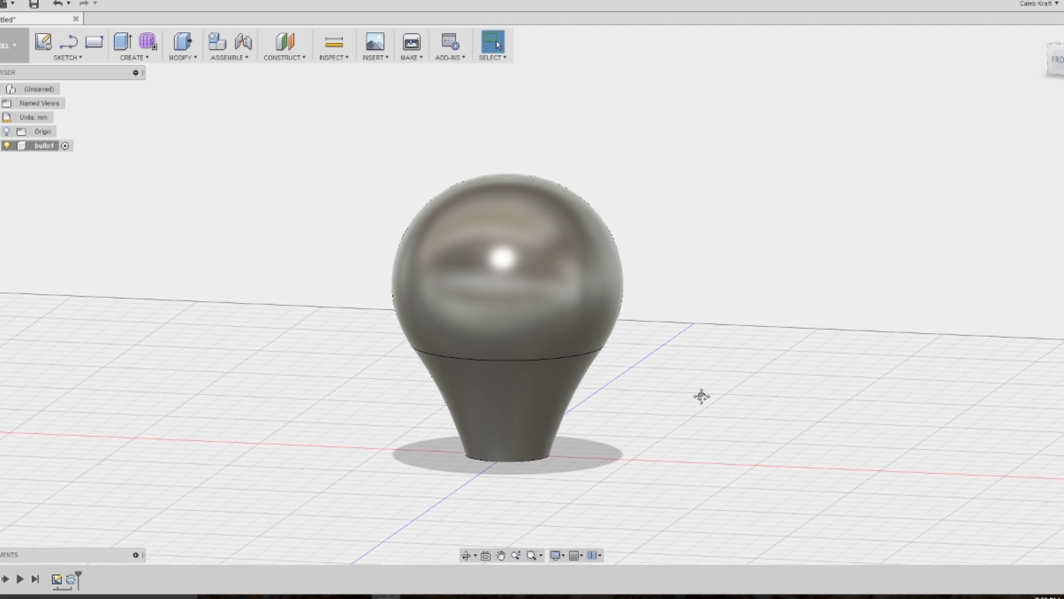
# Press Pull the flat circular face at the bulb's base outward by 22 mm.
pyautogui.moveTo(702, 396); pyautogui.dragTo(708, 346, button='middle')
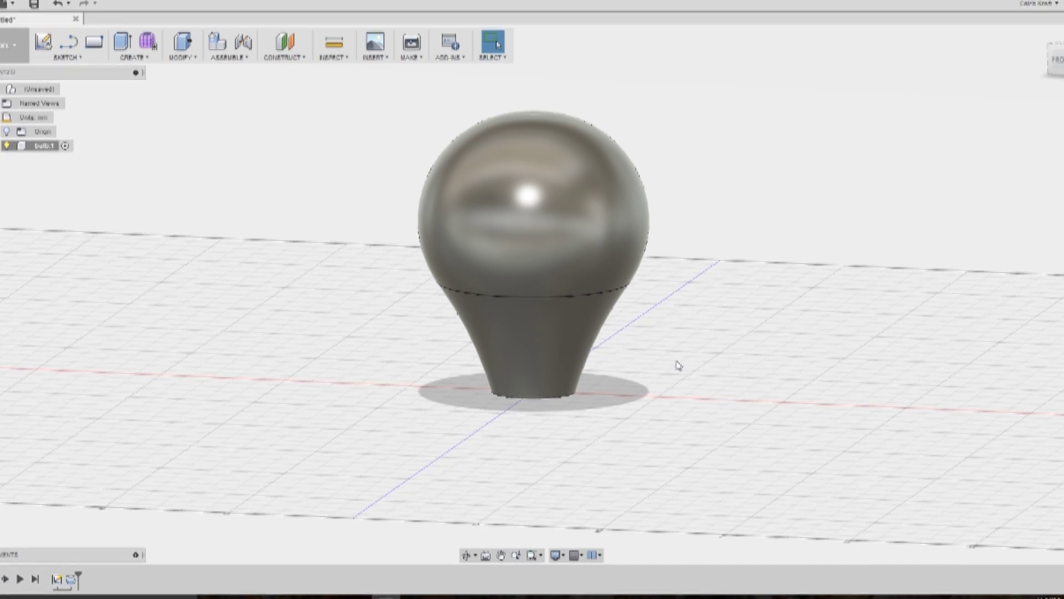
pyautogui.moveTo(623, 399); pyautogui.dragTo(630, 356, button='middle')
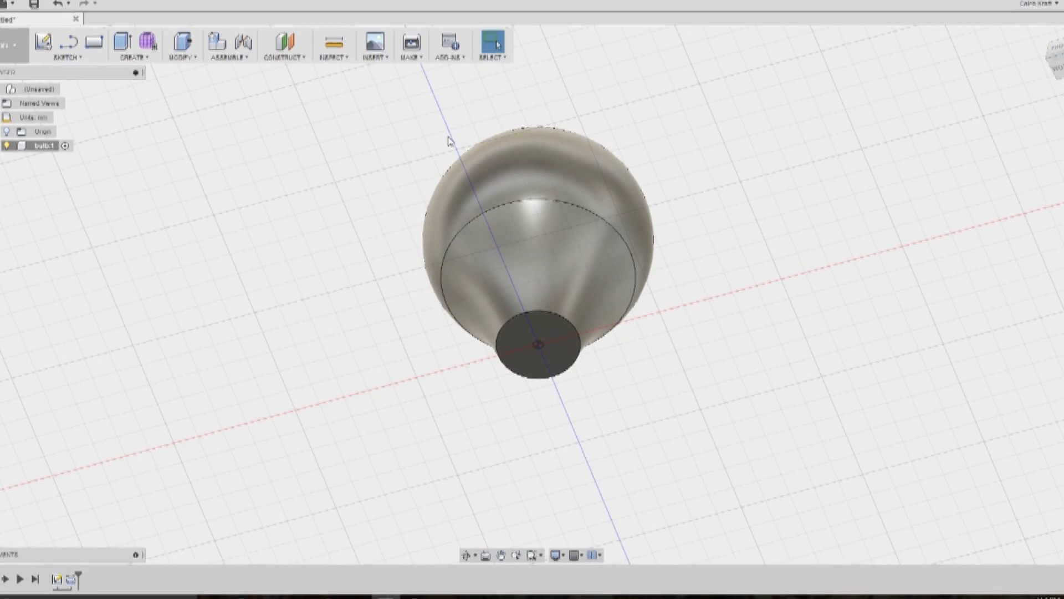
pyautogui.click(77, 57)
pyautogui.moveTo(84, 111)
pyautogui.click(548, 333)
pyautogui.click(549, 337)
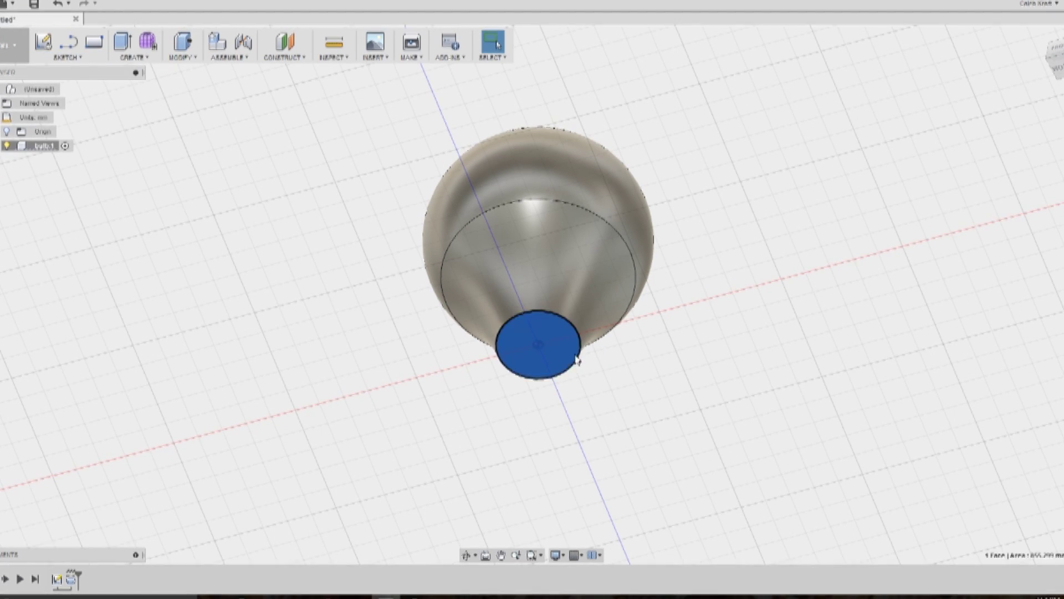
pyautogui.rightClick(538, 348)
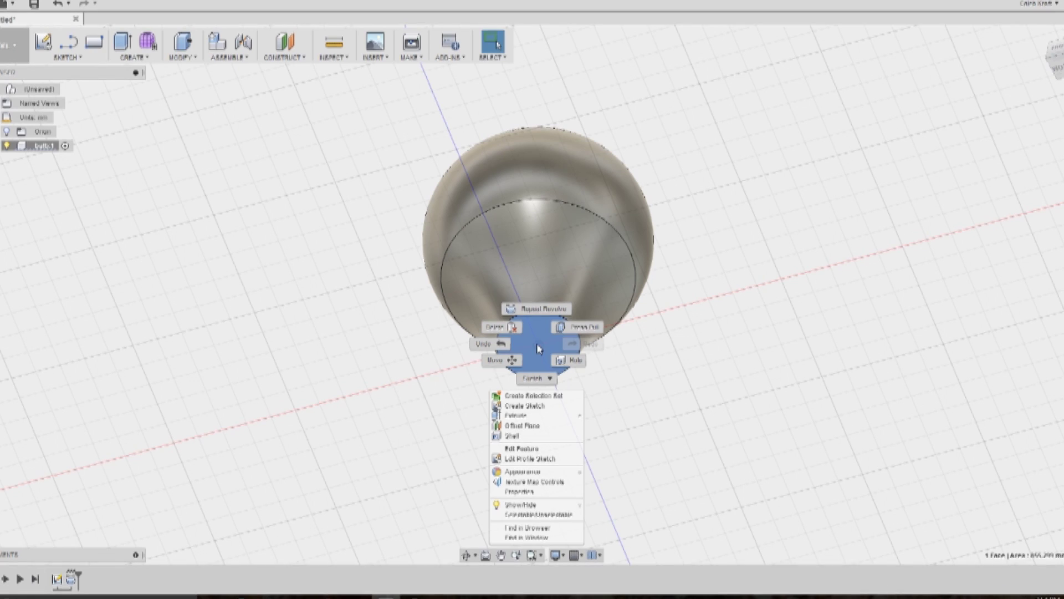
pyautogui.click(582, 328)
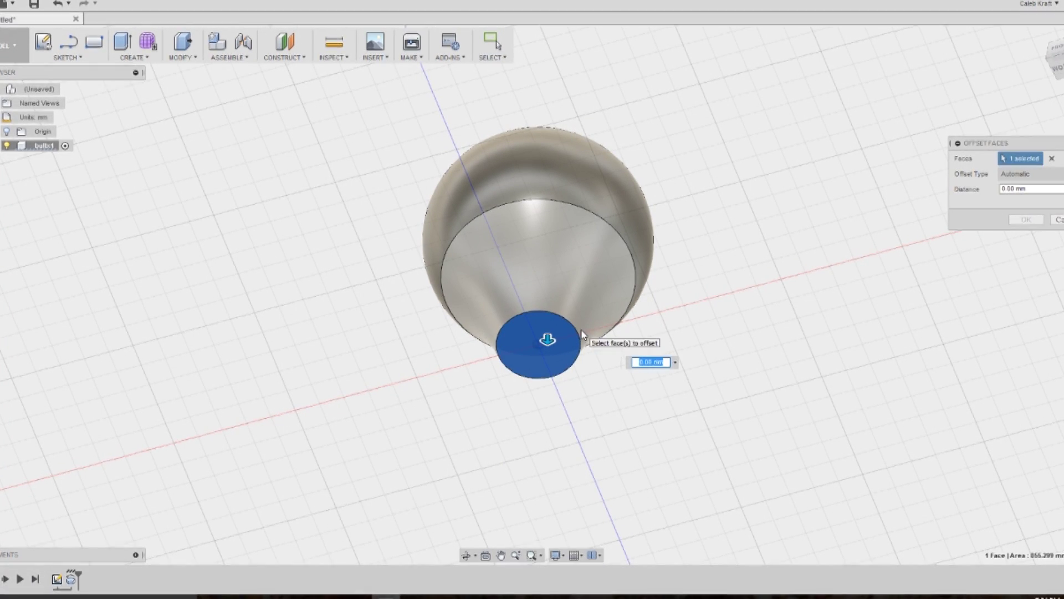
pyautogui.write('20')
pyautogui.press('Return')
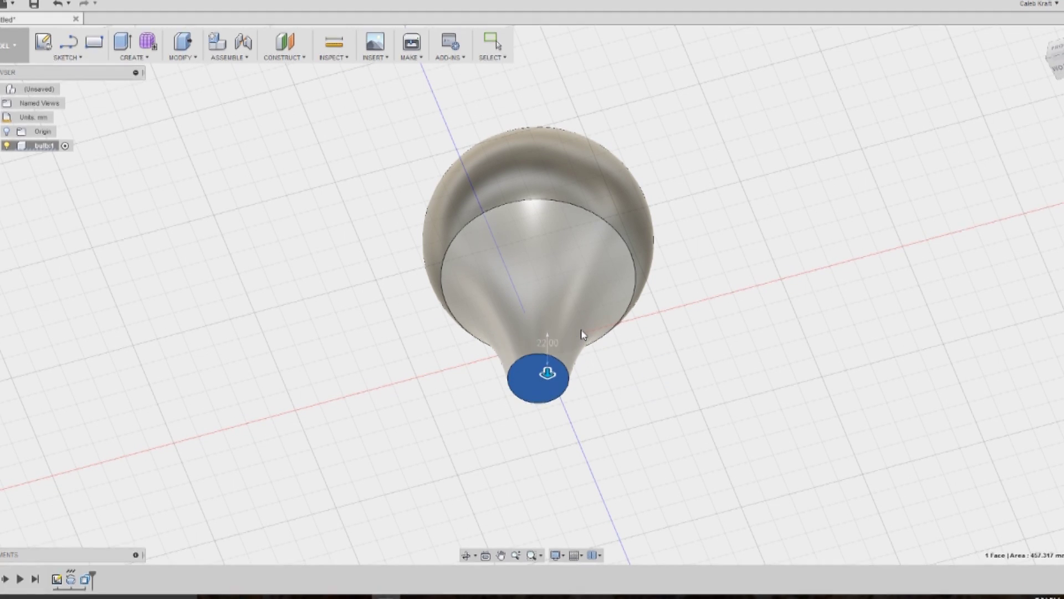
# Undo the 22 mm Press Pull and sketch a 35 mm diameter circle centred on the bulb's flat base face.
pyautogui.hotkey('ctrl', 'z')
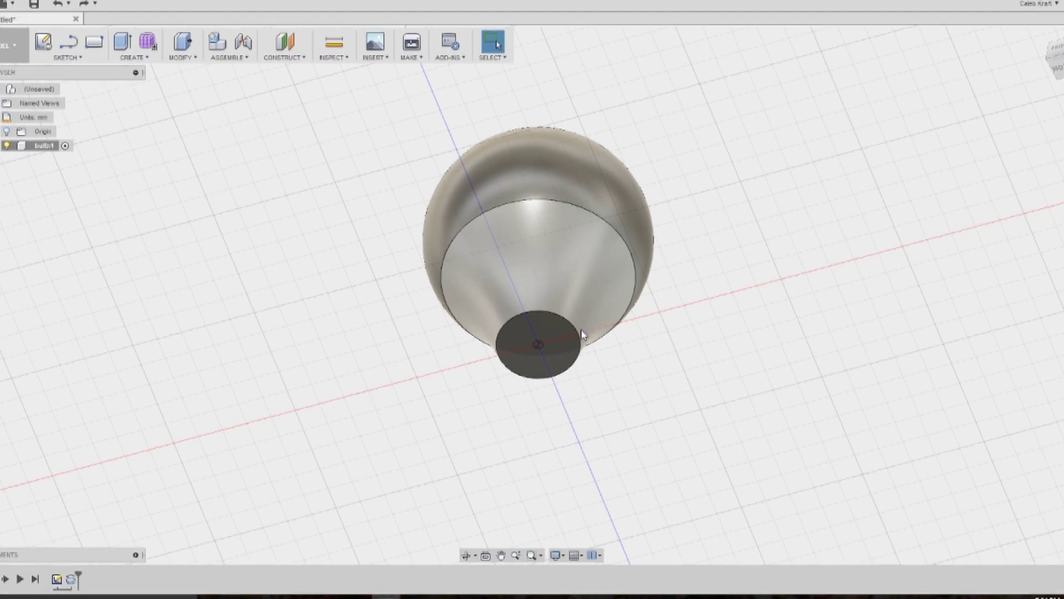
pyautogui.click(573, 341)
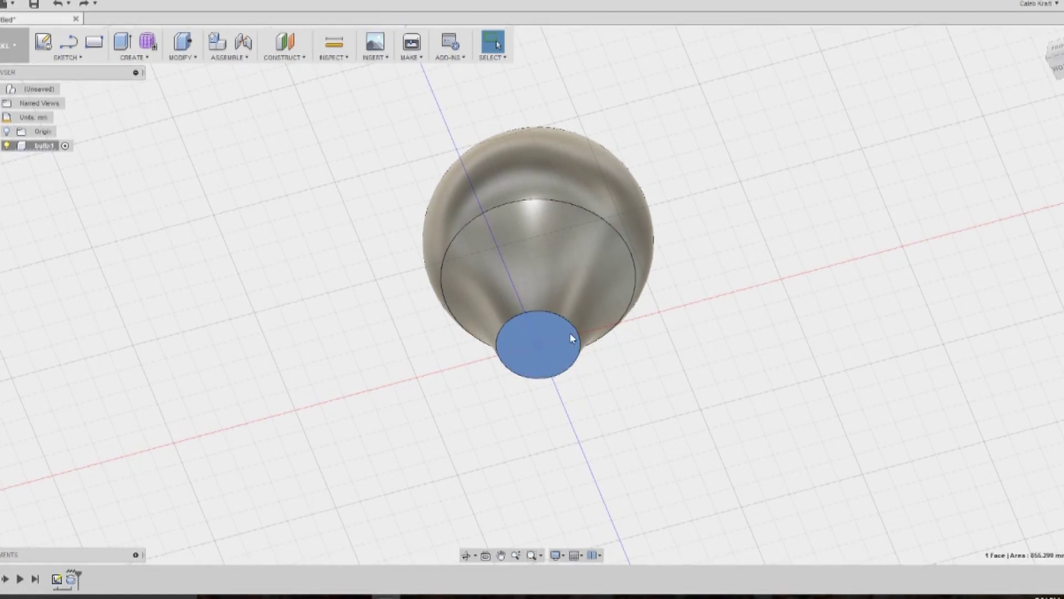
pyautogui.click(65, 58)
pyautogui.moveTo(67, 112)
pyautogui.click(167, 127)
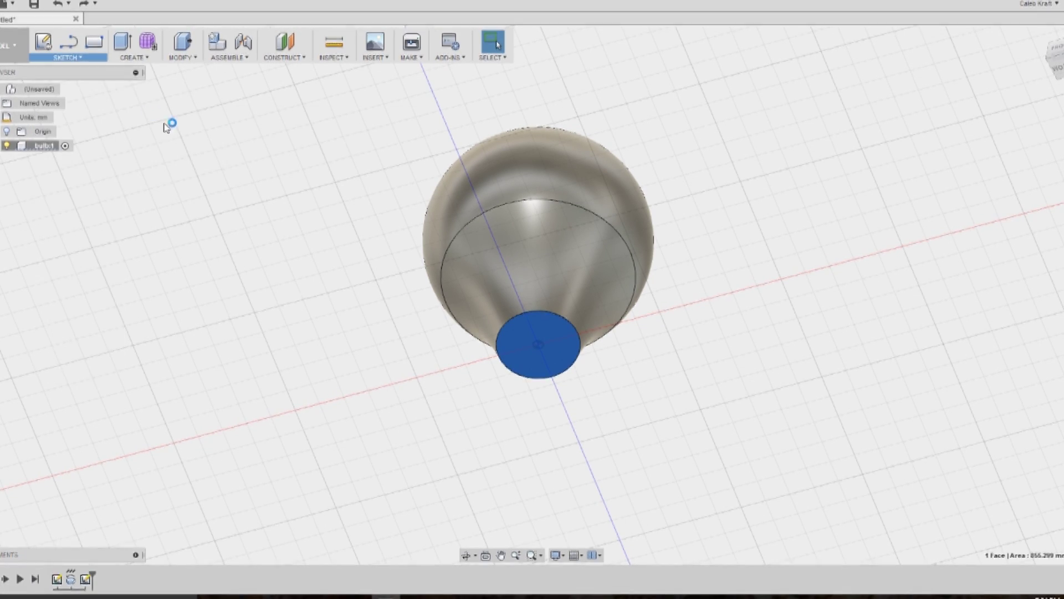
pyautogui.click(536, 323)
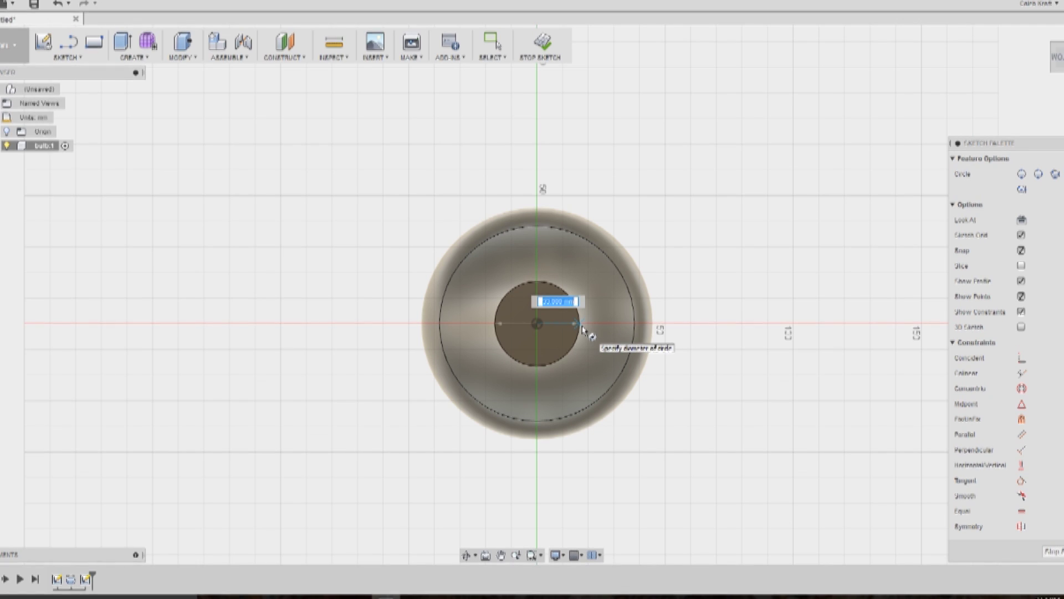
pyautogui.write('35')
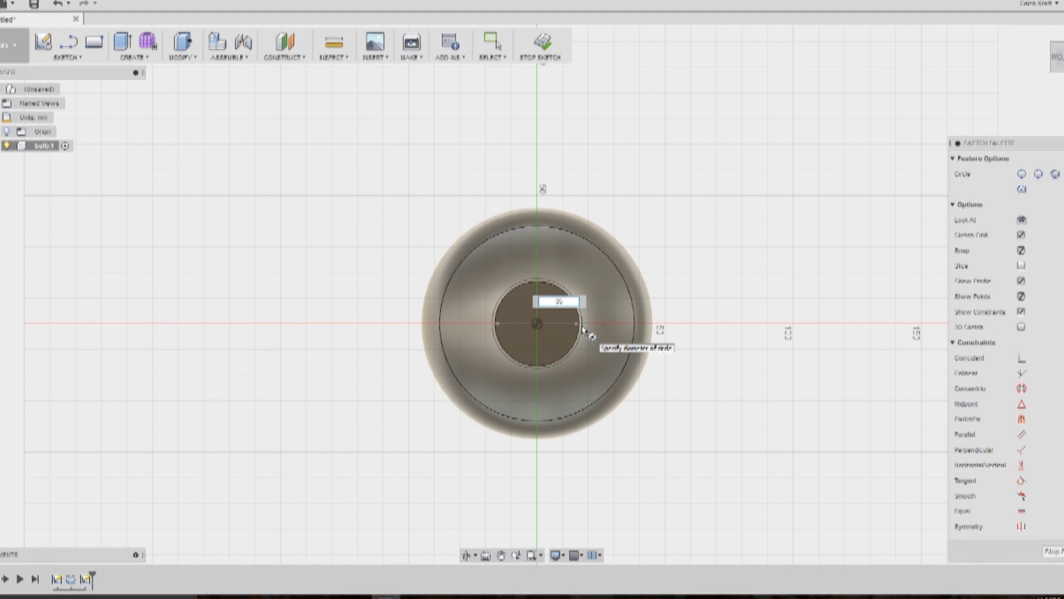
pyautogui.press('Return')
pyautogui.press('Escape')
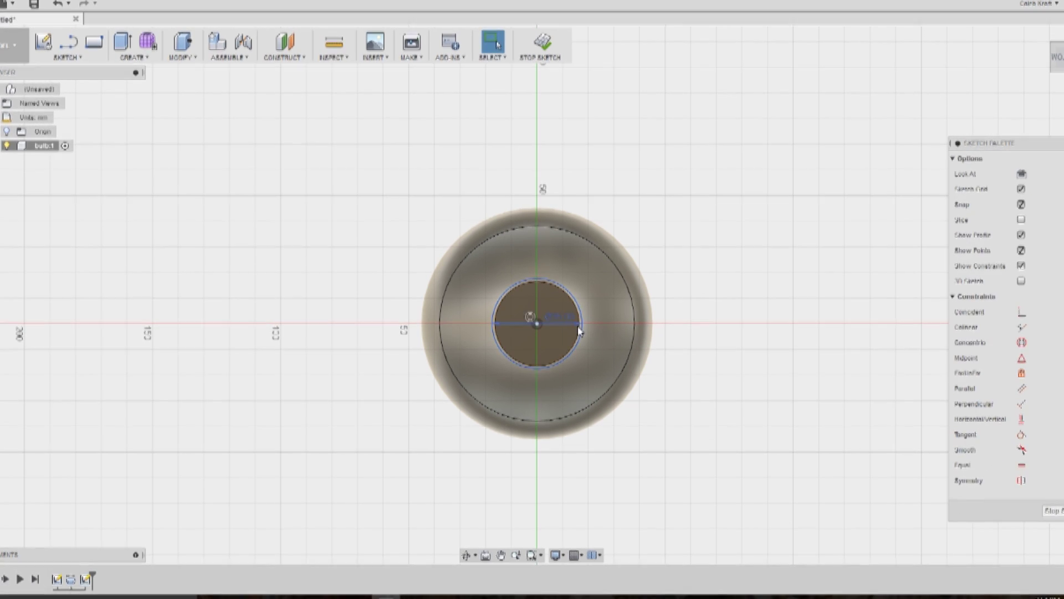
# Extrude the base face profile and the thin ring inside the 35 mm circle together by 22 mm, joined to the bulb.
pyautogui.keyDown('shift'); pyautogui.moveTo(718, 285); pyautogui.dragTo(563, 338, button='middle'); pyautogui.keyUp('shift')
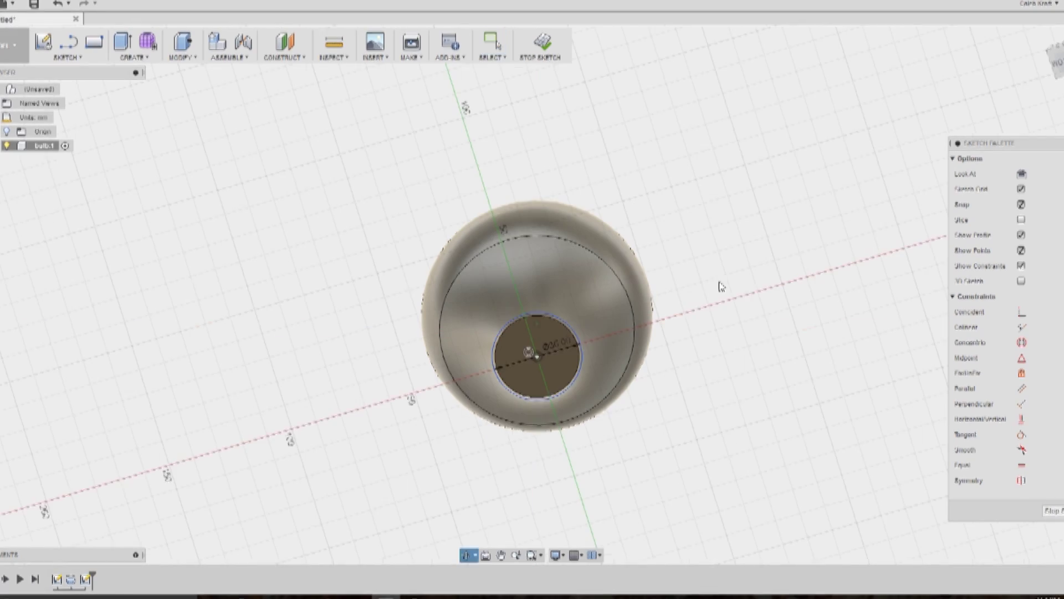
pyautogui.rightClick(563, 338)
pyautogui.click(605, 323)
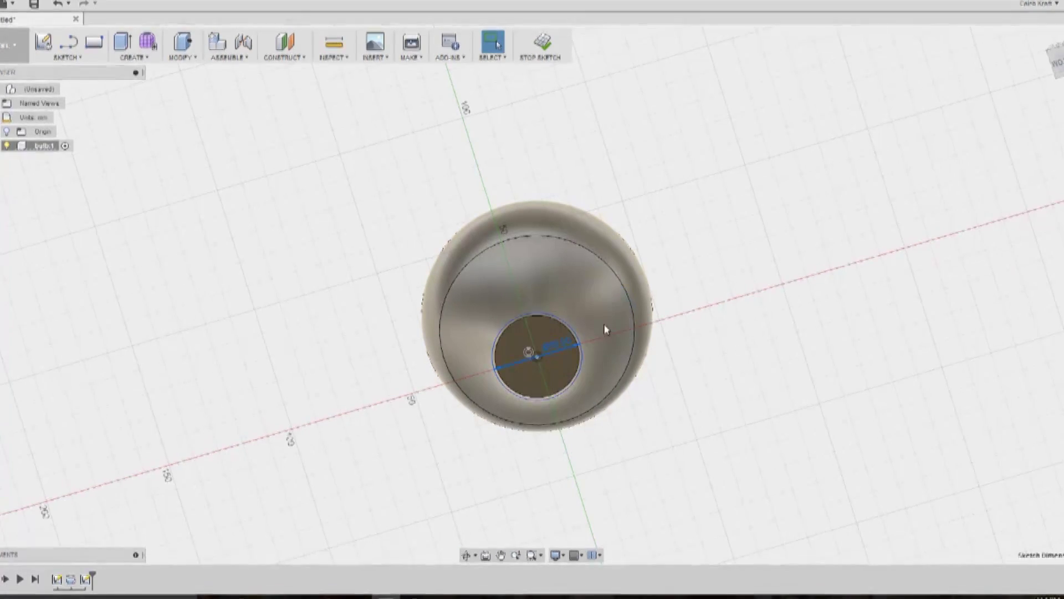
pyautogui.scroll(6, 560, 324)
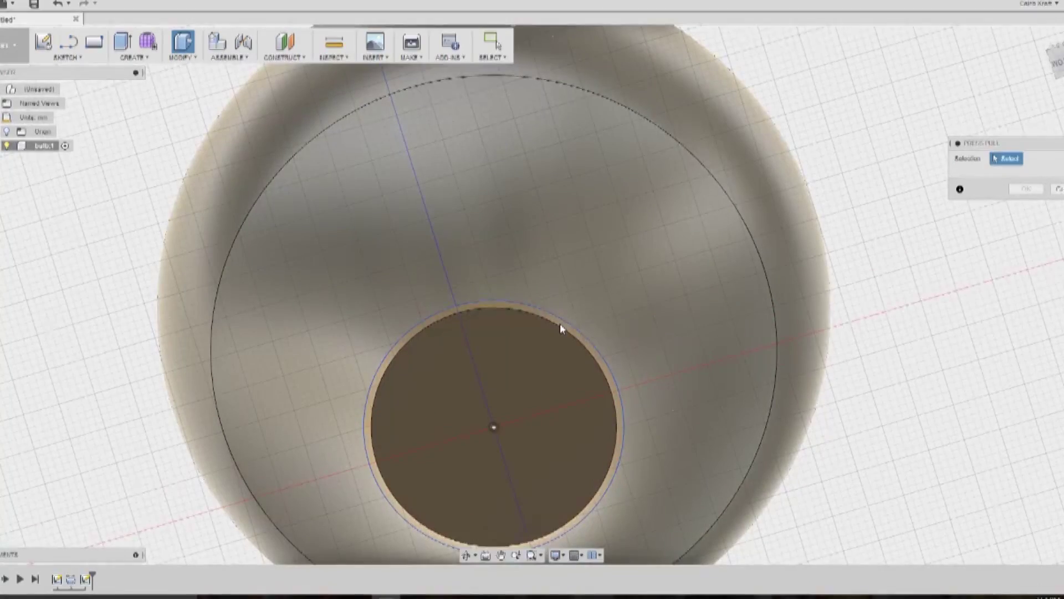
pyautogui.click(562, 335)
pyautogui.click(547, 354)
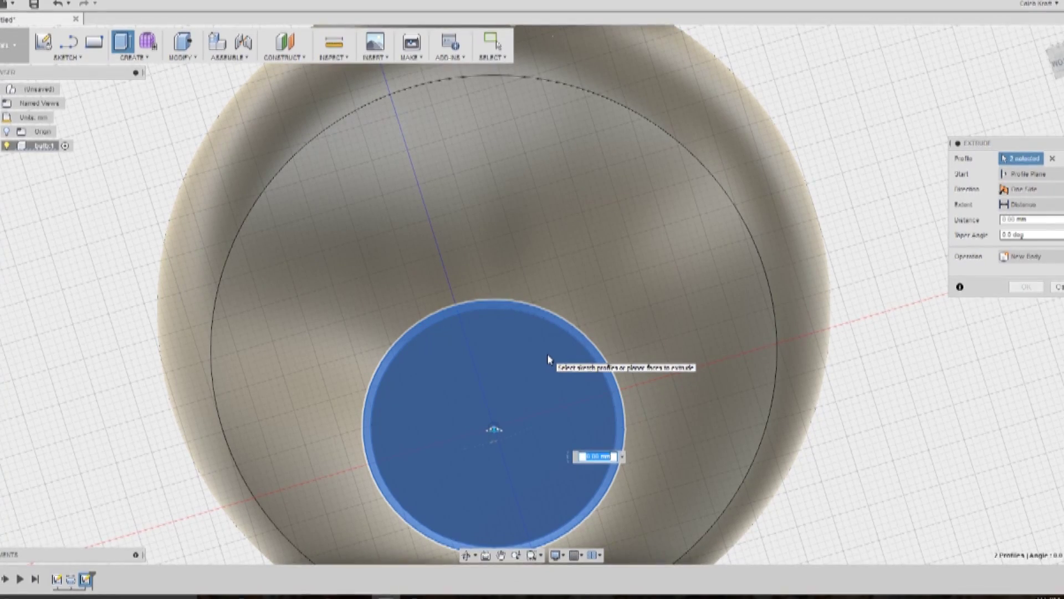
pyautogui.write('-5')
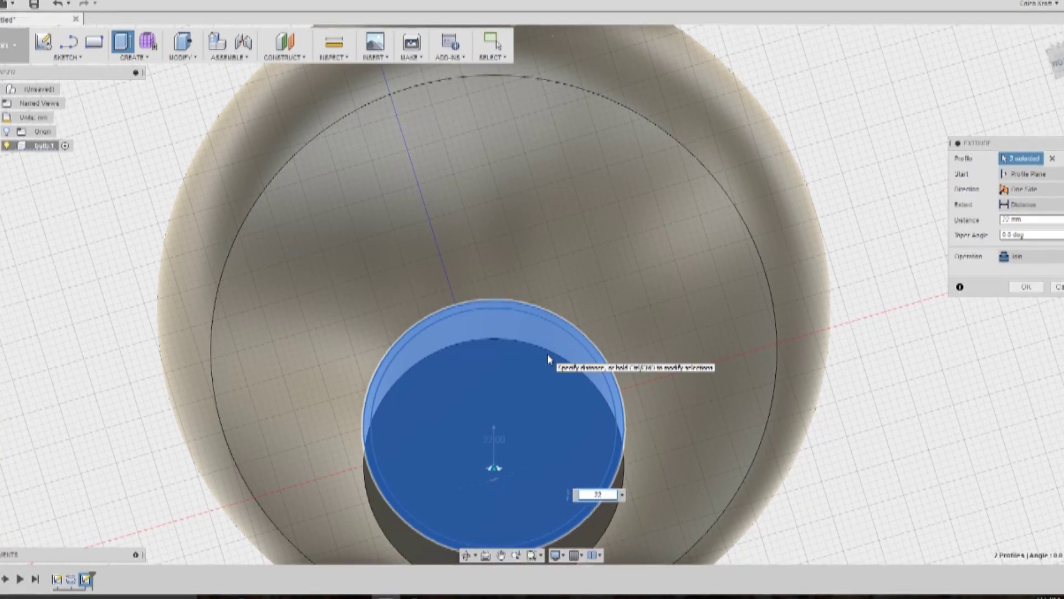
pyautogui.press('Return')
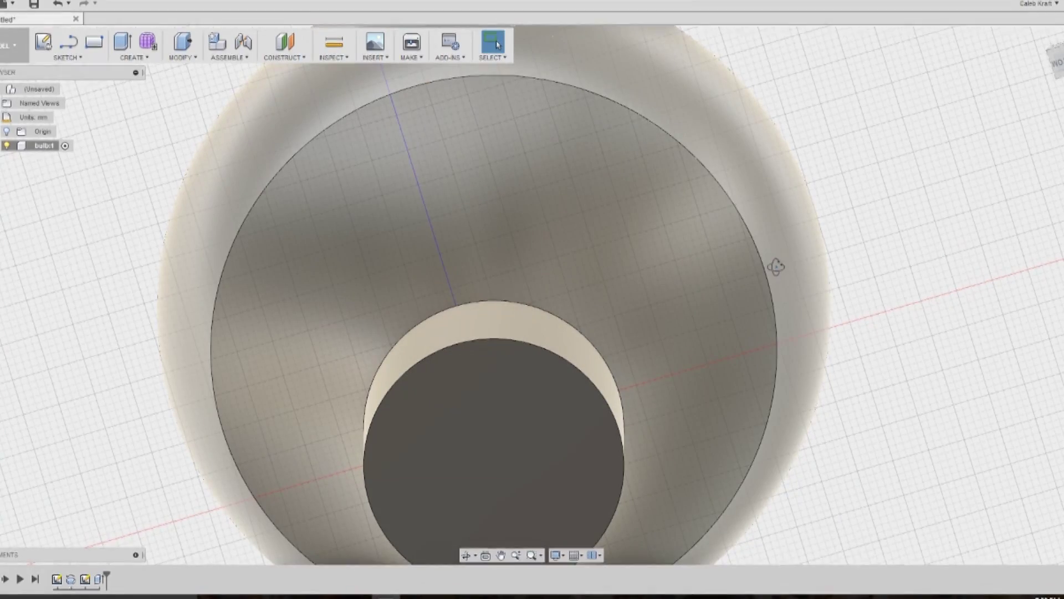
# Sketch a 38 mm center-diameter circle centred on the end face of the bulb's cylindrical base.
pyautogui.keyDown('shift'); pyautogui.moveTo(718, 331); pyautogui.dragTo(753, 354, button='middle'); pyautogui.keyUp('shift')
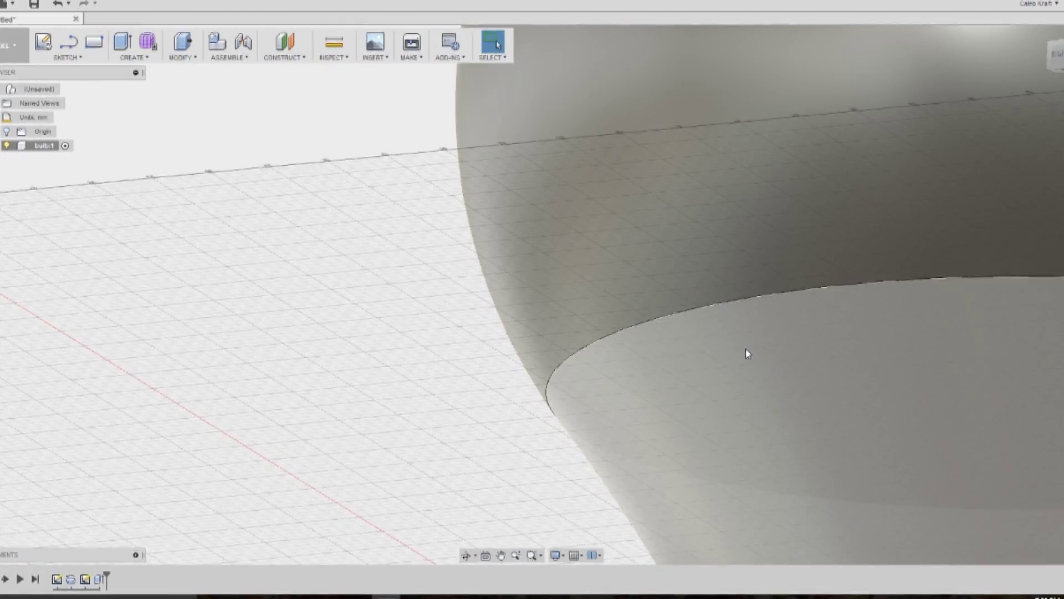
pyautogui.scroll(-6, 746, 352)
pyautogui.moveTo(850, 424); pyautogui.dragTo(684, 279, button='middle')
pyautogui.scroll(-1, 684, 279)
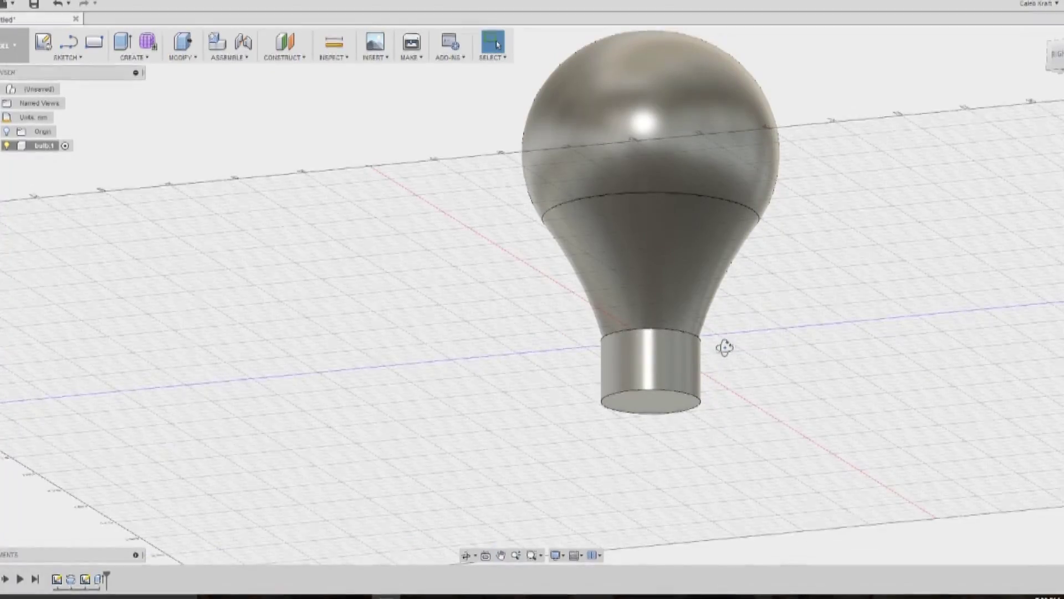
pyautogui.keyDown('shift'); pyautogui.moveTo(771, 281); pyautogui.dragTo(770, 288, button='middle'); pyautogui.keyUp('shift')
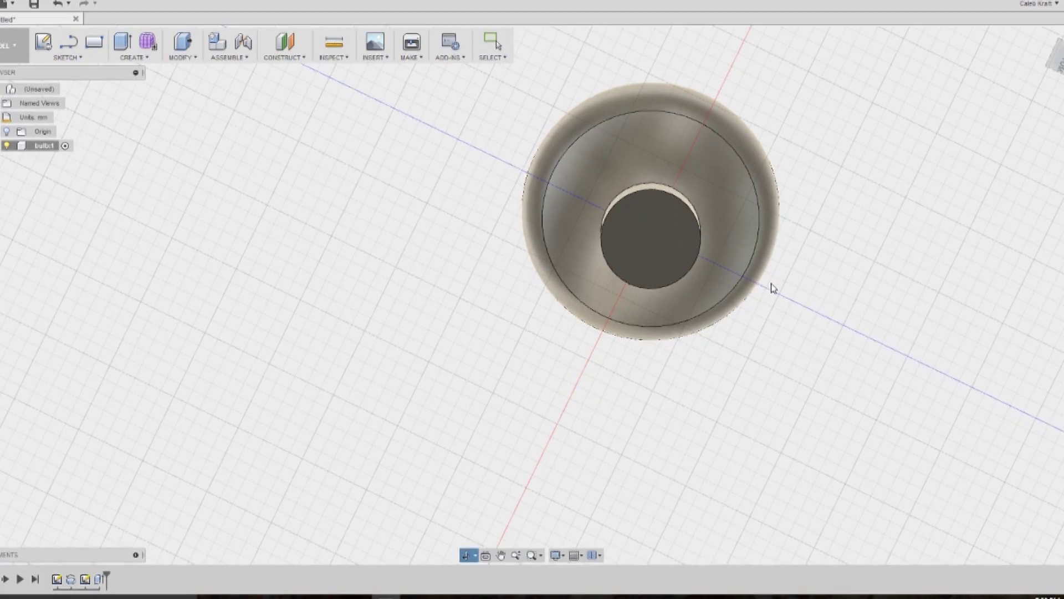
pyautogui.click(69, 57)
pyautogui.moveTo(82, 113)
pyautogui.click(161, 114)
pyautogui.click(652, 241)
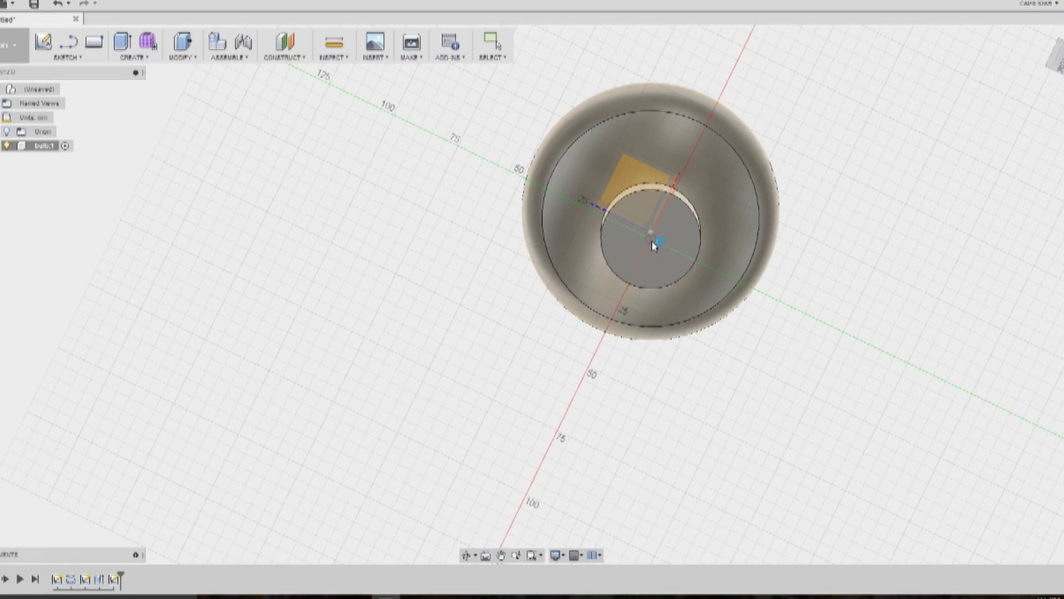
pyautogui.click(653, 244)
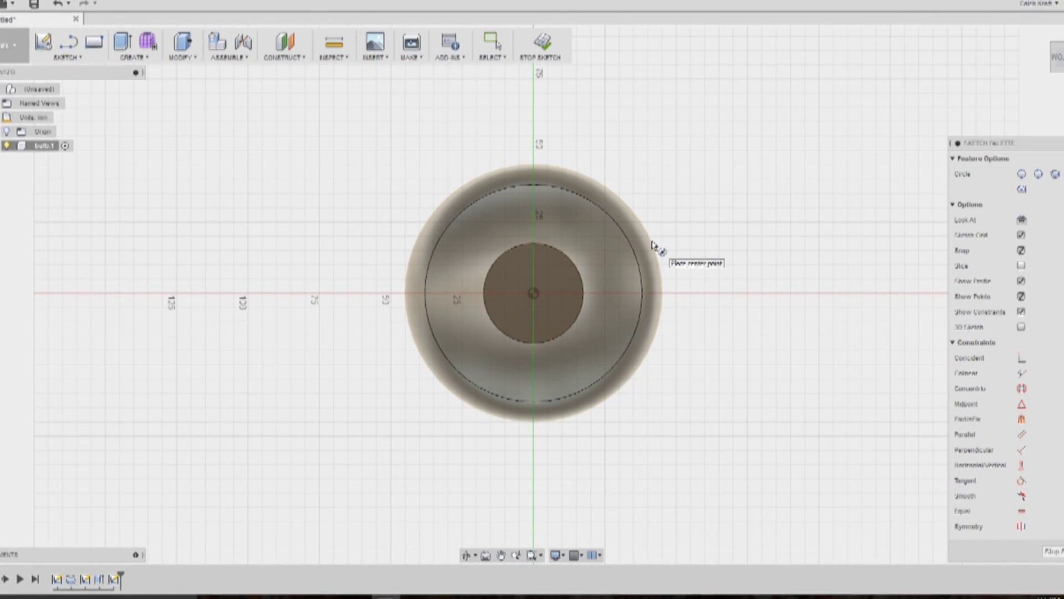
pyautogui.click(534, 295)
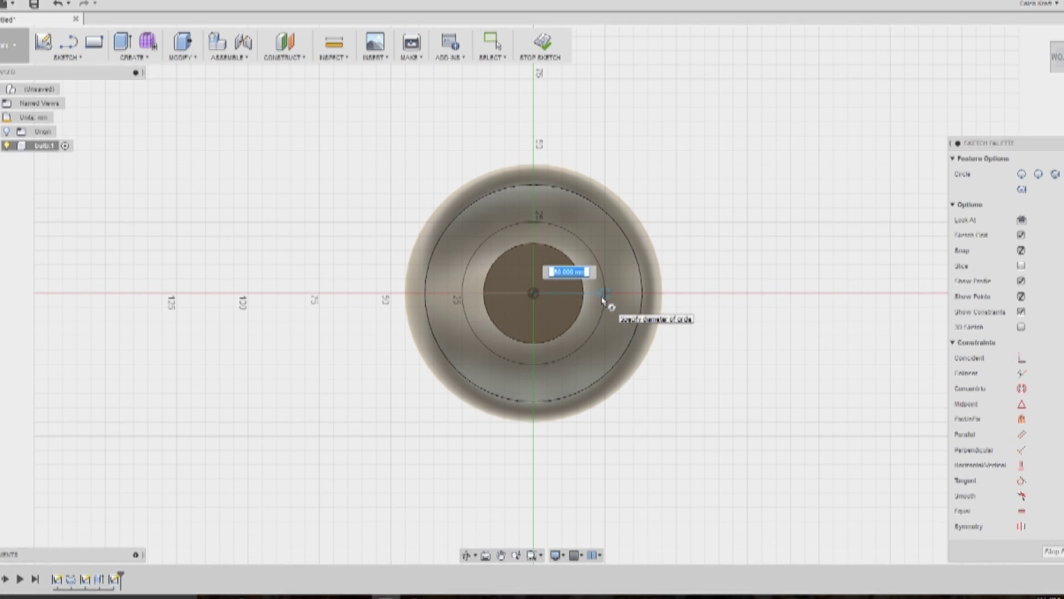
pyautogui.write('38')
pyautogui.press('Return')
pyautogui.press('Escape')
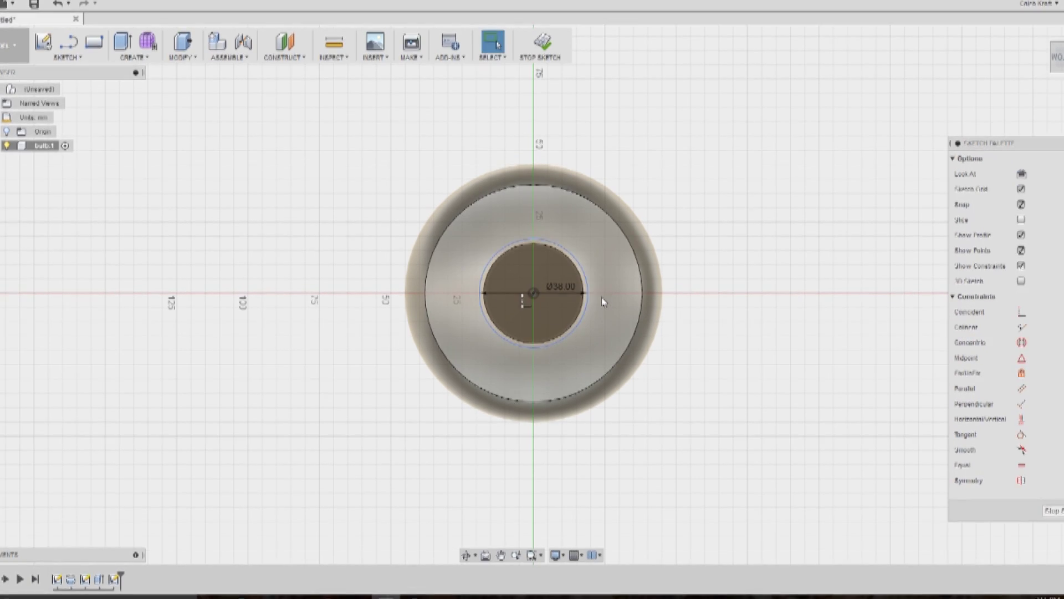
# Extrude the inner disc and surrounding ring of the 38 mm circle outward by 16 mm, joined to the base.
pyautogui.rightClick(569, 305)
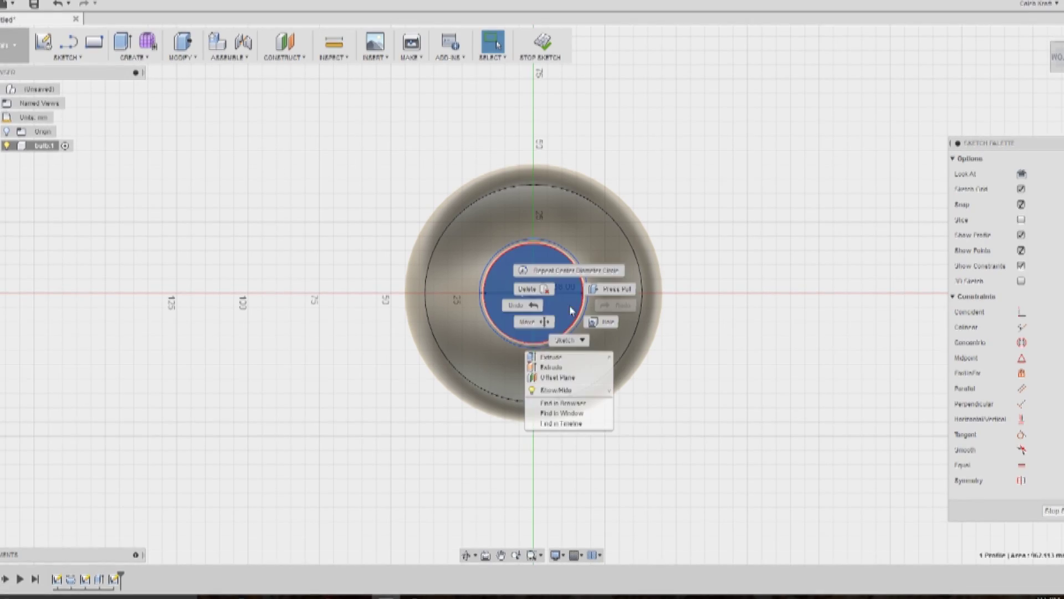
pyautogui.click(604, 287)
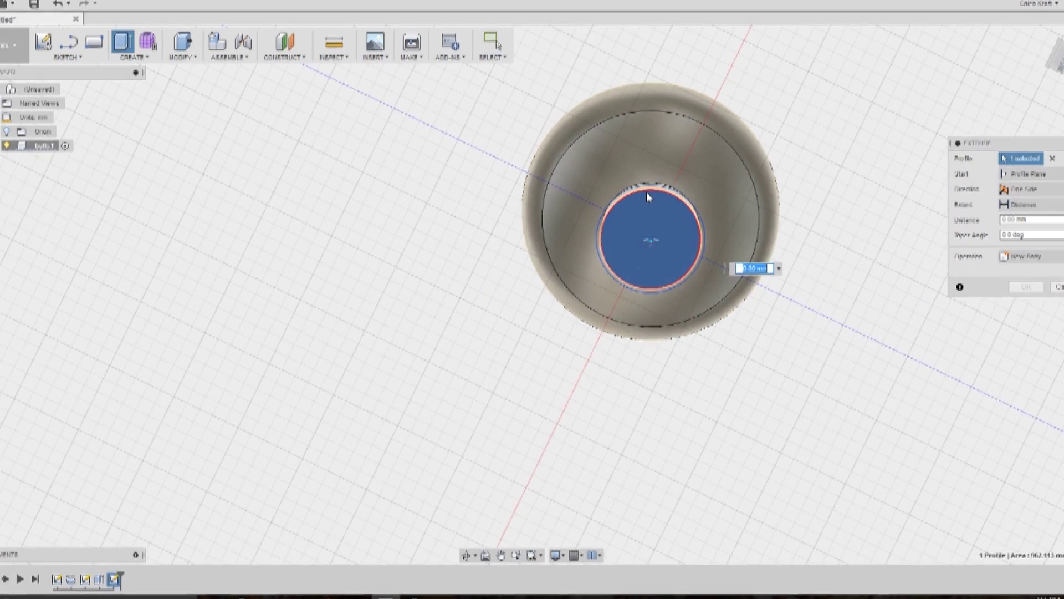
pyautogui.scroll(4, 647, 197)
pyautogui.click(653, 178)
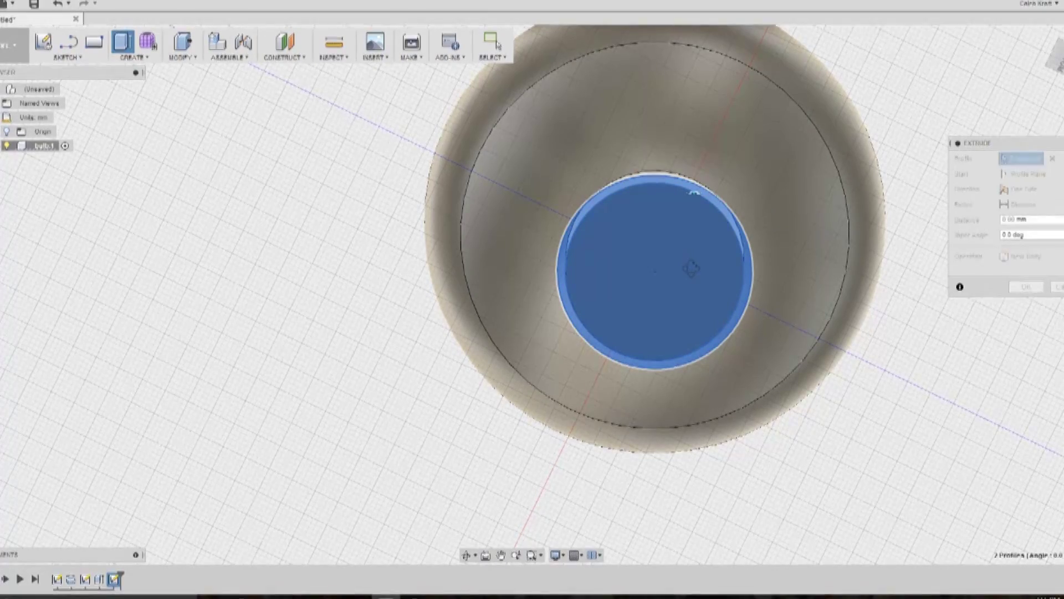
pyautogui.keyDown('shift'); pyautogui.moveTo(693, 277); pyautogui.dragTo(652, 298, button='middle'); pyautogui.keyUp('shift')
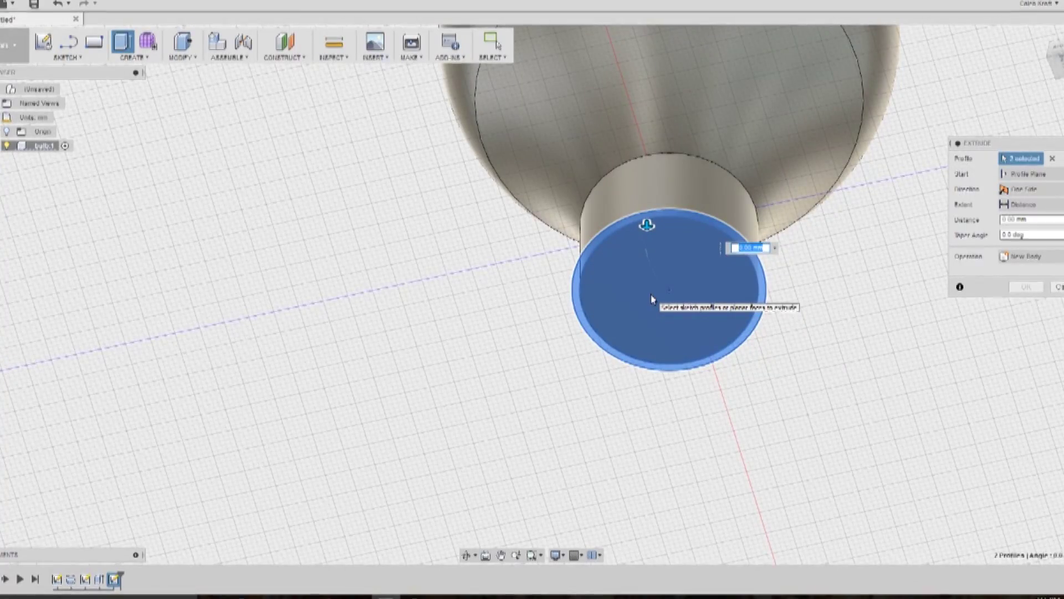
pyautogui.write('16')
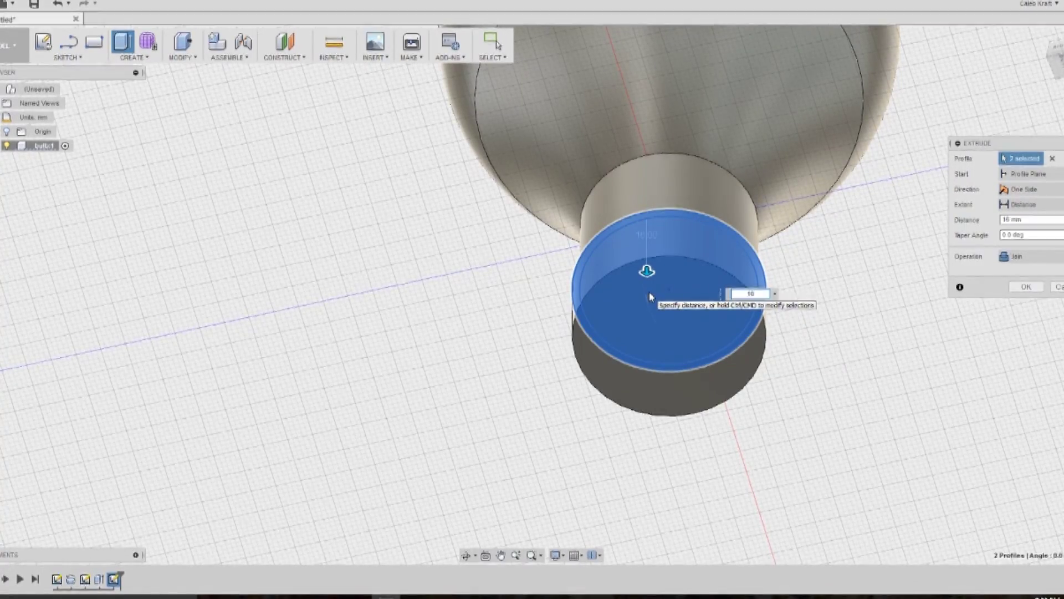
pyautogui.press('Return')
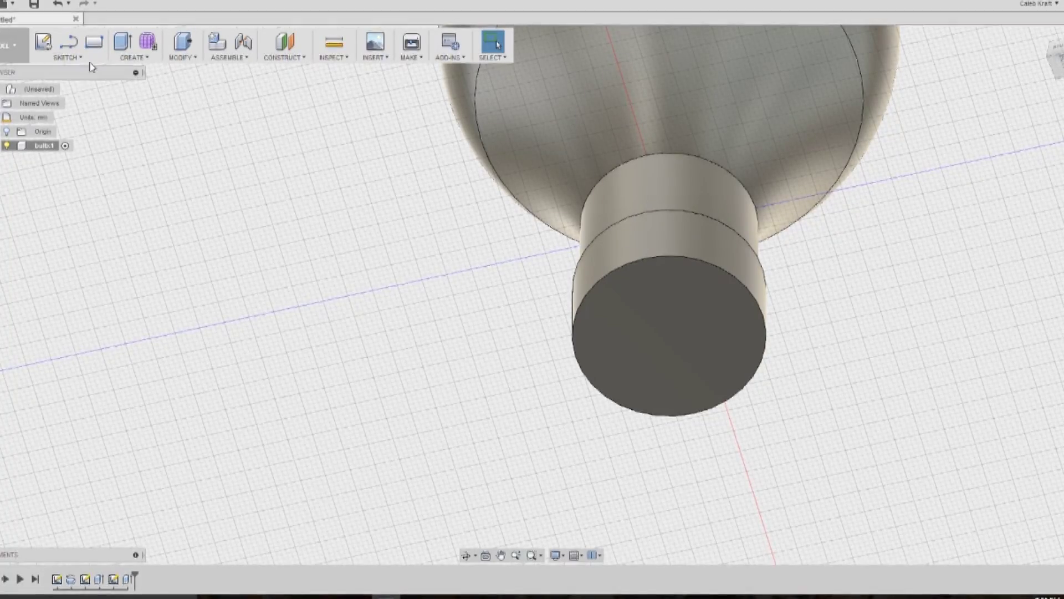
# Sketch a 33 mm center-diameter circle centred on the end face of the 38 mm base section.
pyautogui.click(67, 57)
pyautogui.moveTo(77, 112)
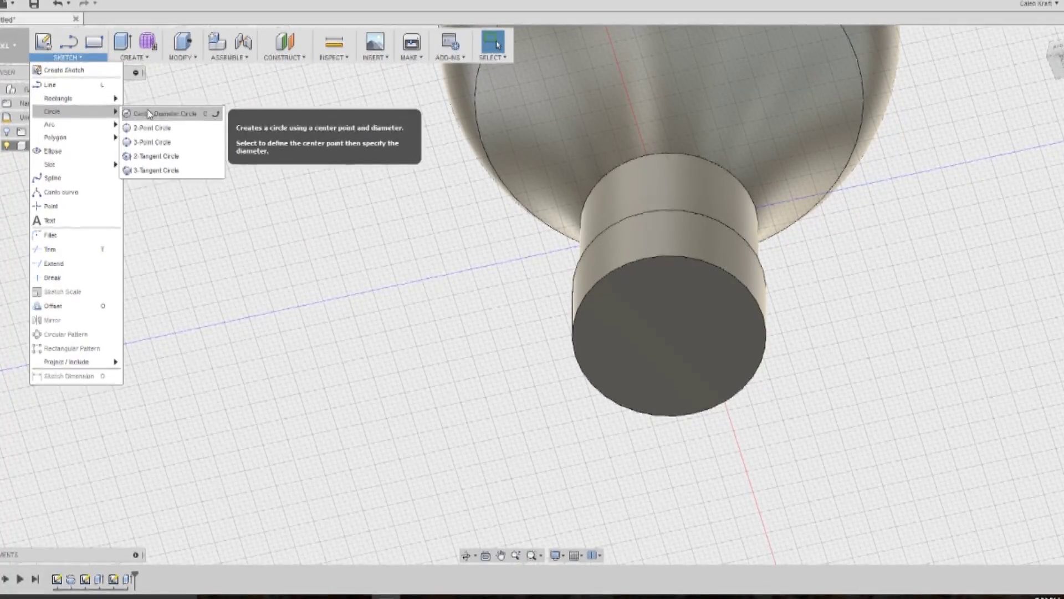
pyautogui.click(166, 112)
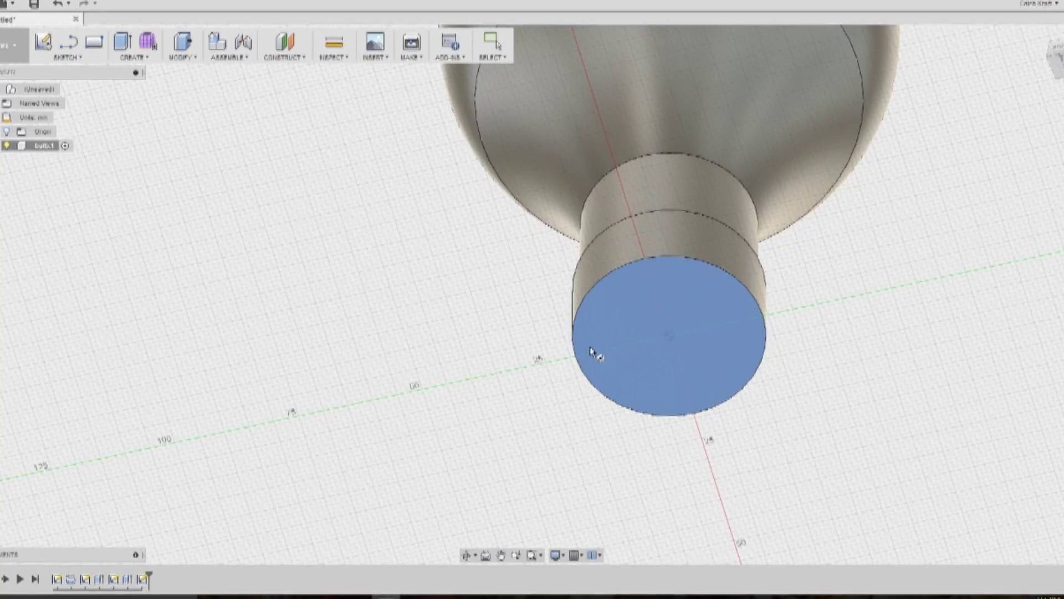
pyautogui.click(601, 348)
pyautogui.click(534, 298)
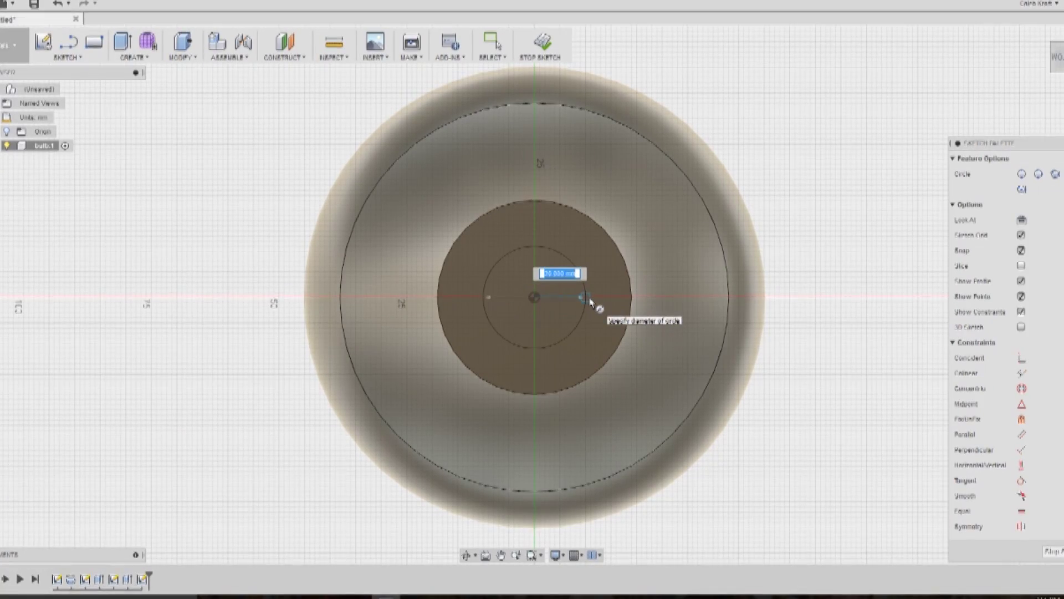
pyautogui.click(590, 300)
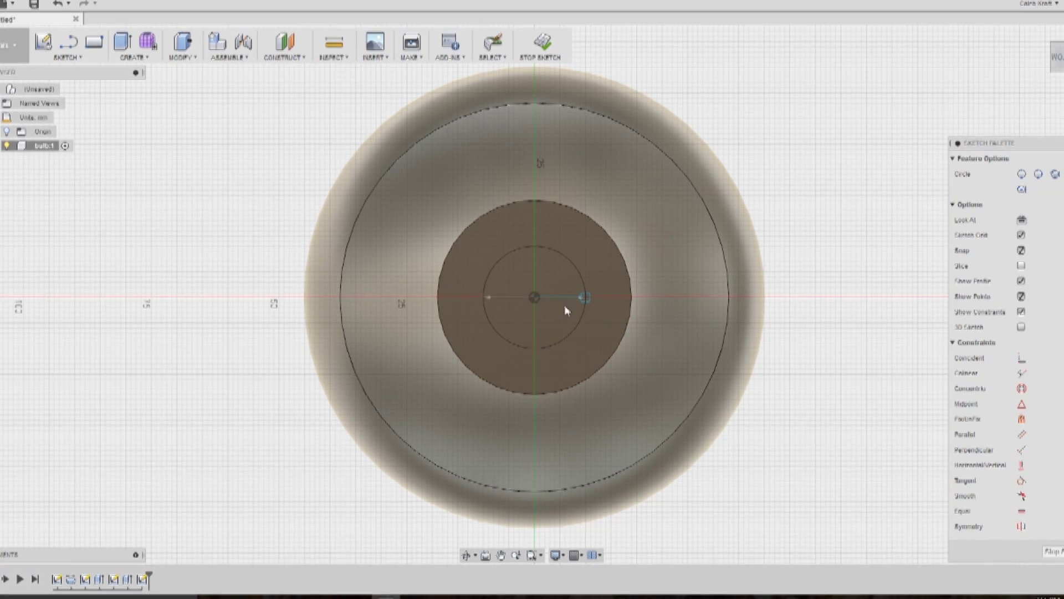
pyautogui.write('33')
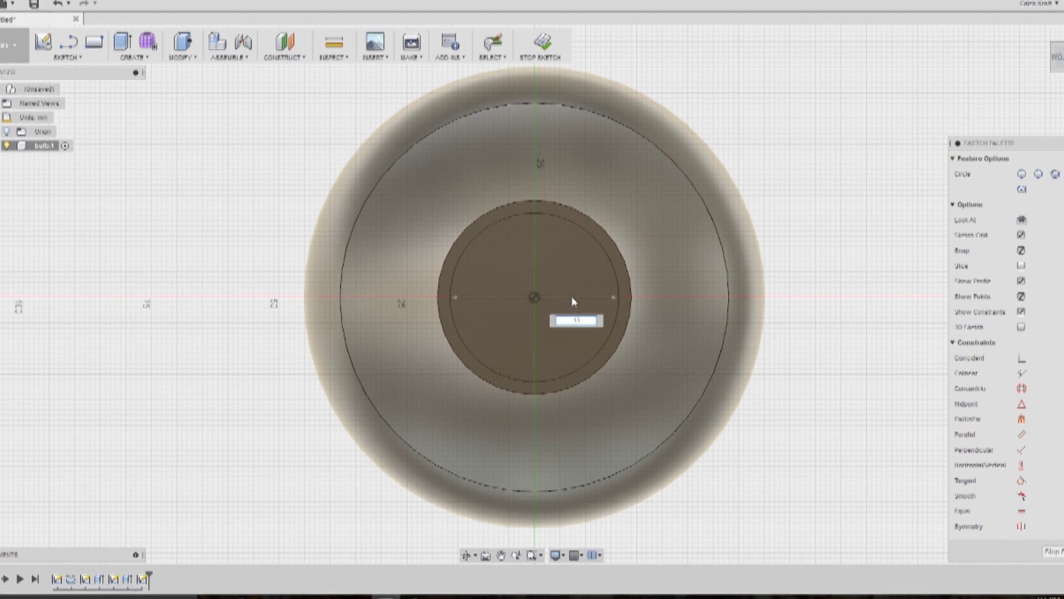
pyautogui.press('Return')
pyautogui.press('Escape')
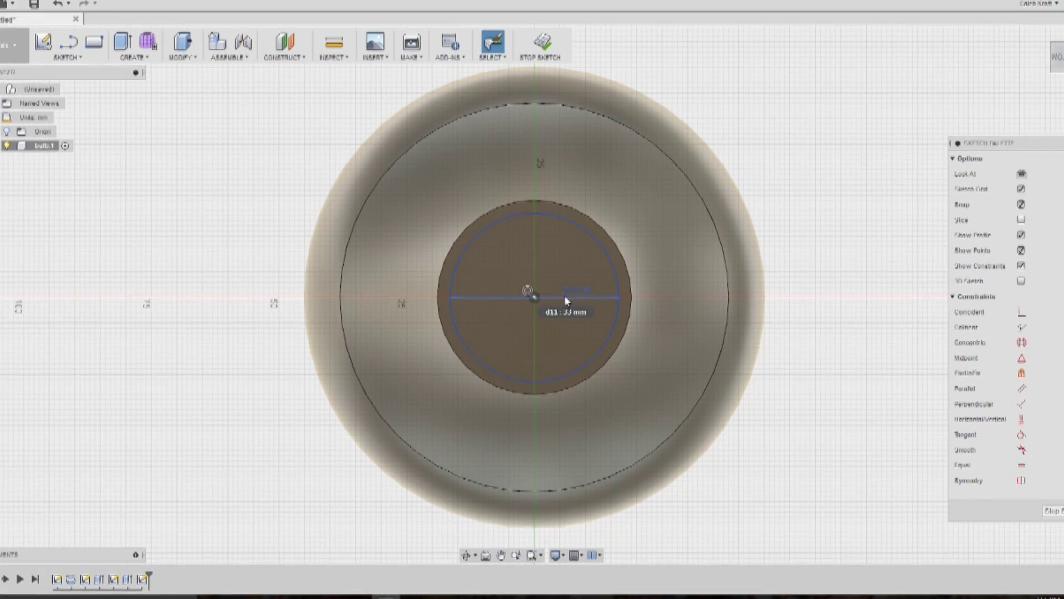
# Extrude the 33 mm circle profile outward by 19 mm to add a narrower section to the base.
pyautogui.rightClick(556, 279)
pyautogui.click(588, 263)
pyautogui.press('e')
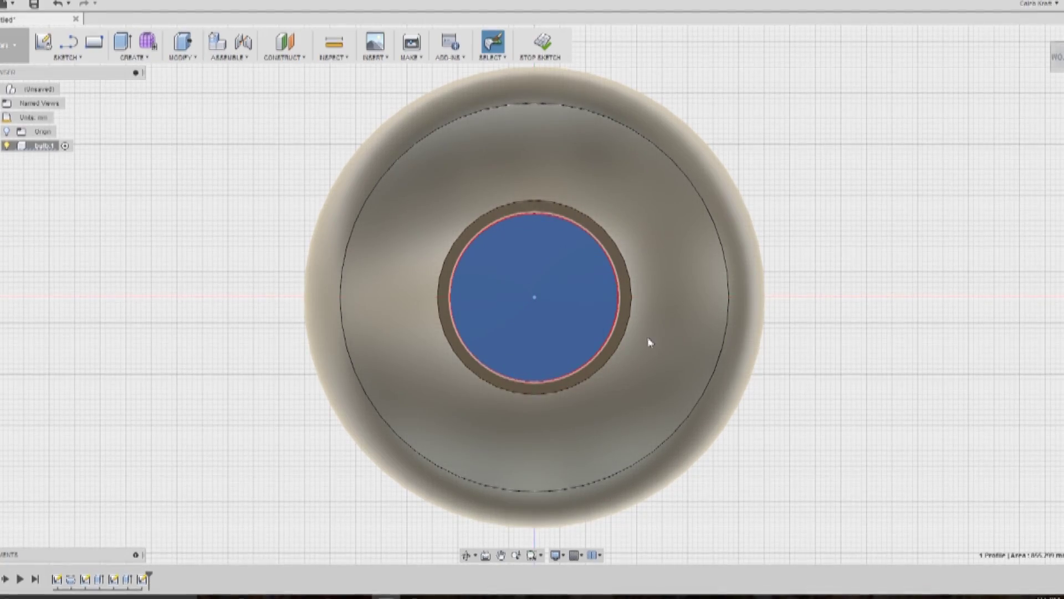
pyautogui.write('19')
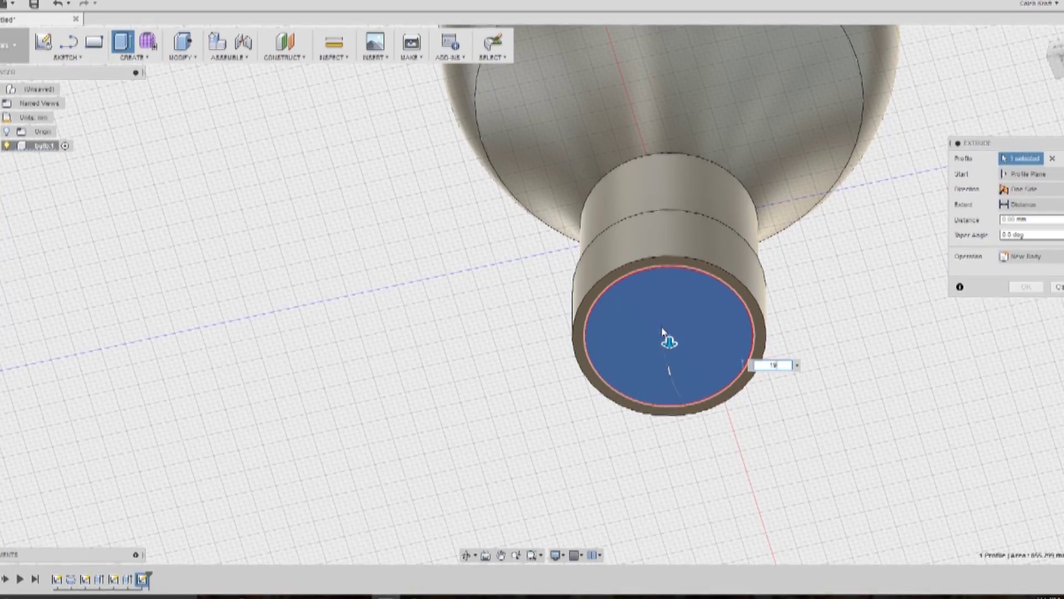
pyautogui.press('Return')
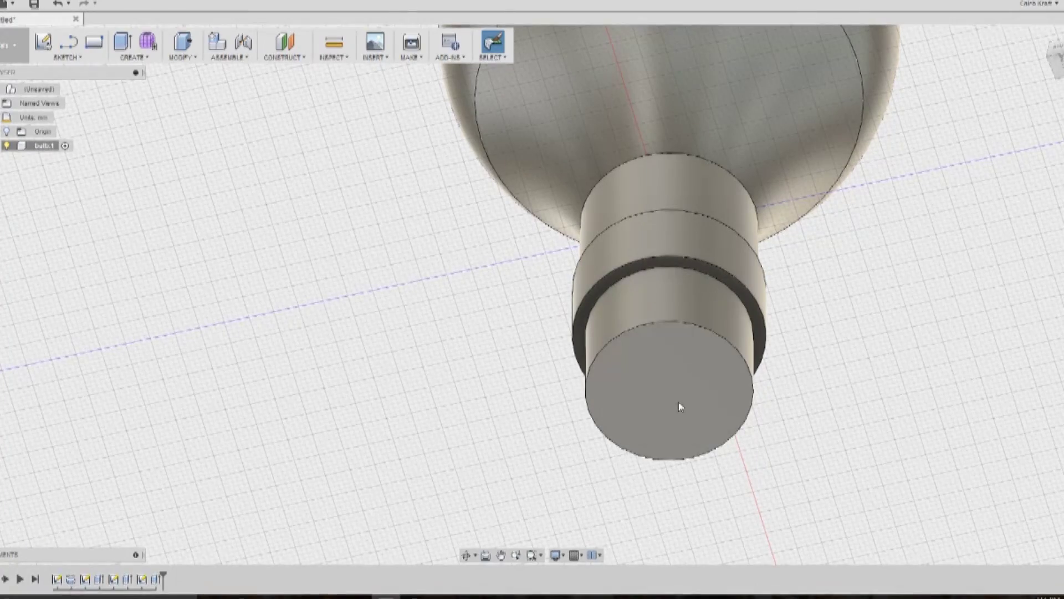
# Sketch an 18 mm center-diameter circle centred on the end face of the 33 mm base section.
pyautogui.click(66, 57)
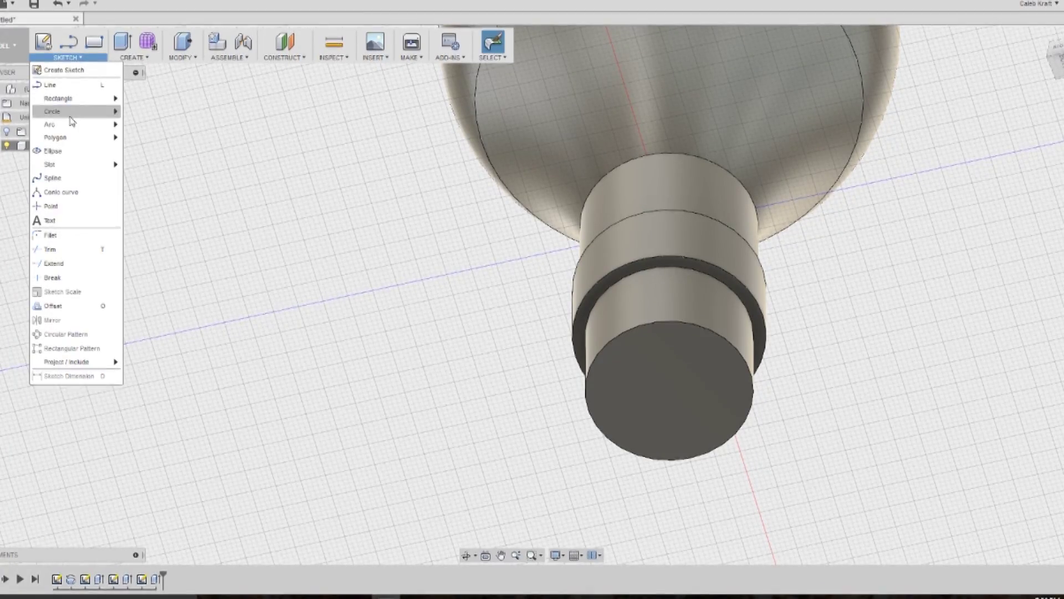
pyautogui.moveTo(61, 111)
pyautogui.click(166, 114)
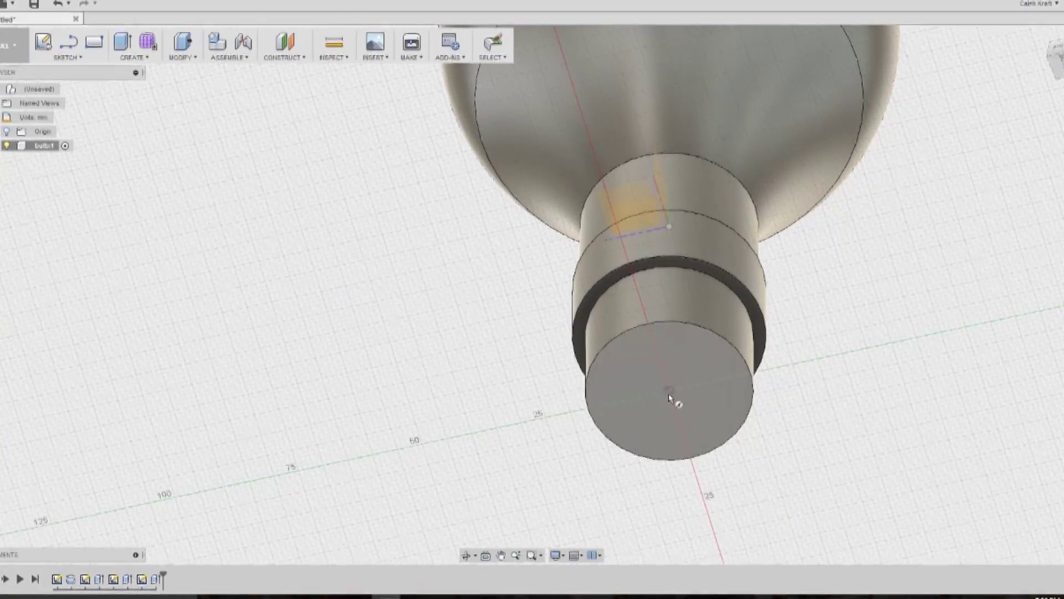
pyautogui.click(670, 396)
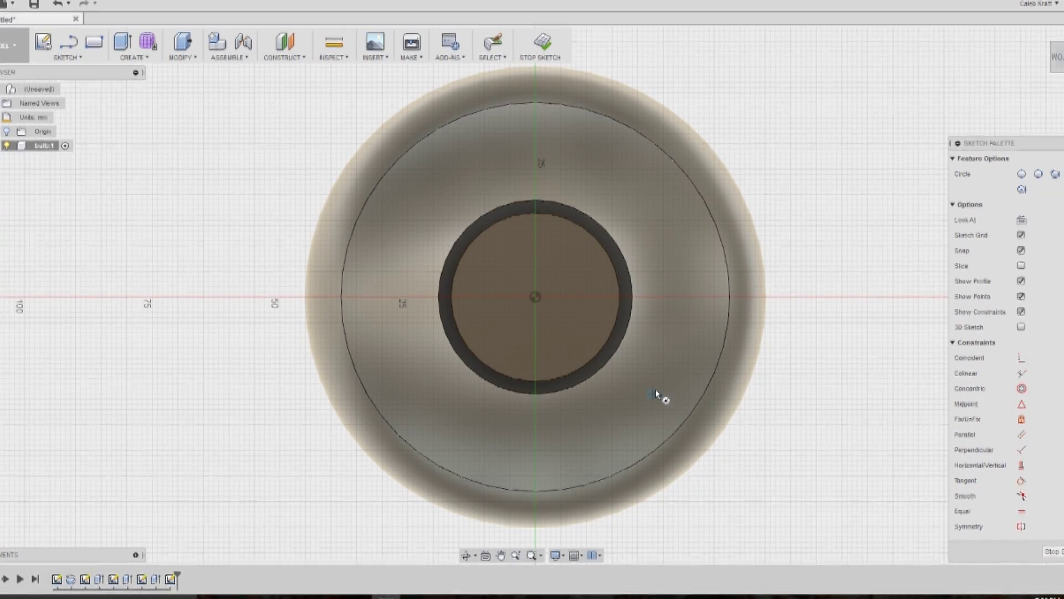
pyautogui.click(536, 297)
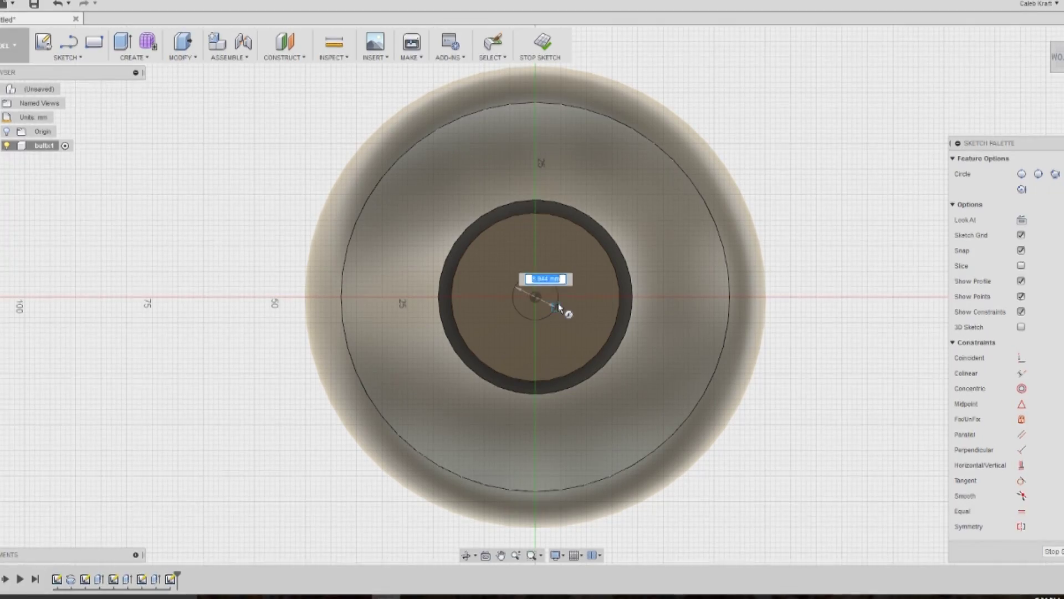
pyautogui.write('18')
pyautogui.press('Return')
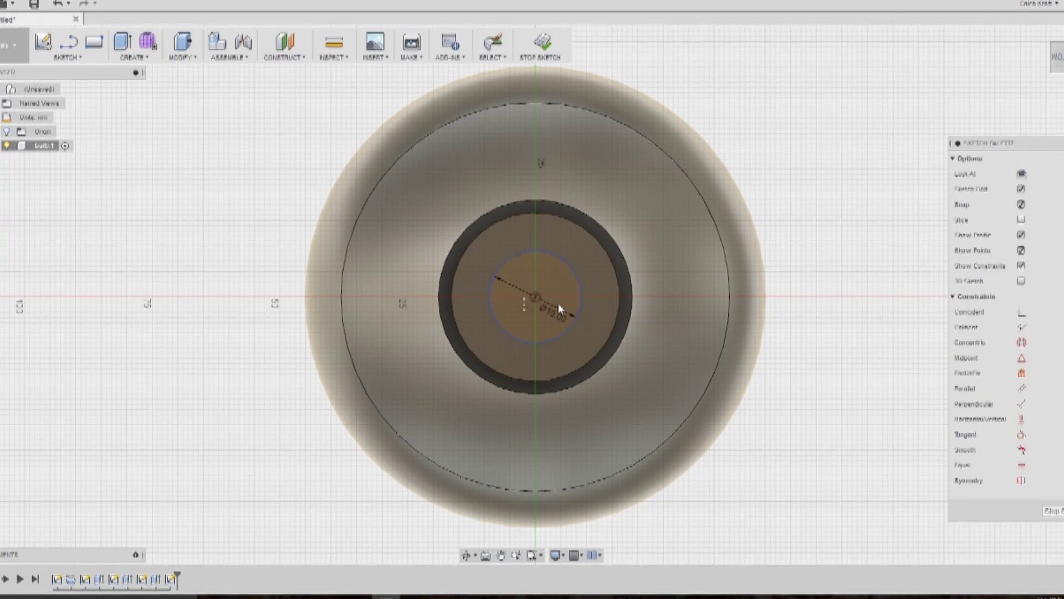
# Extrude the 18 mm circle profile outward by 5 mm to form the contact tip of the base.
pyautogui.rightClick(559, 304)
pyautogui.click(598, 287)
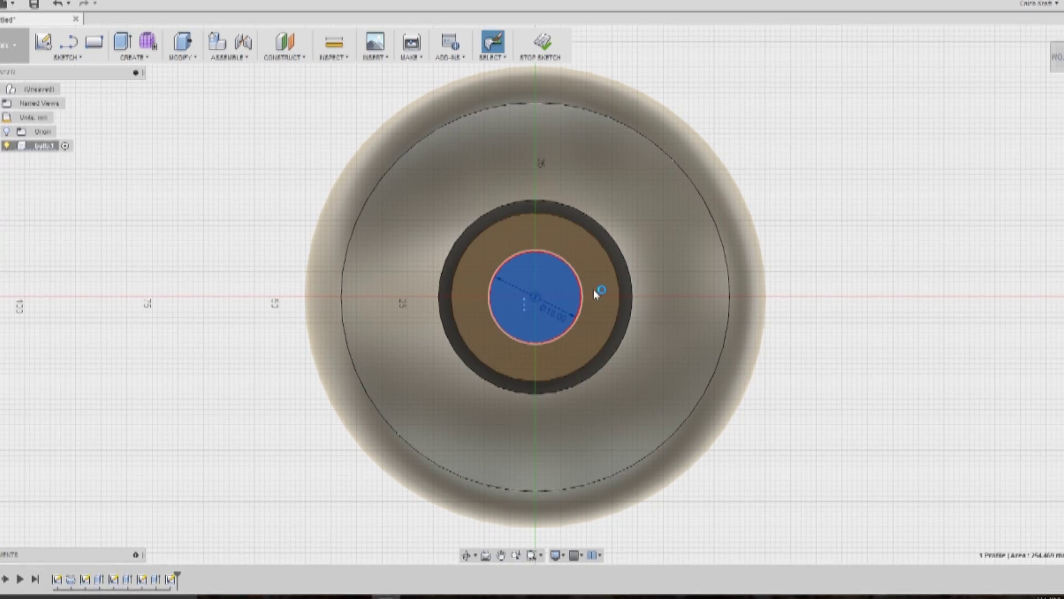
pyautogui.write('5')
pyautogui.press('Return')
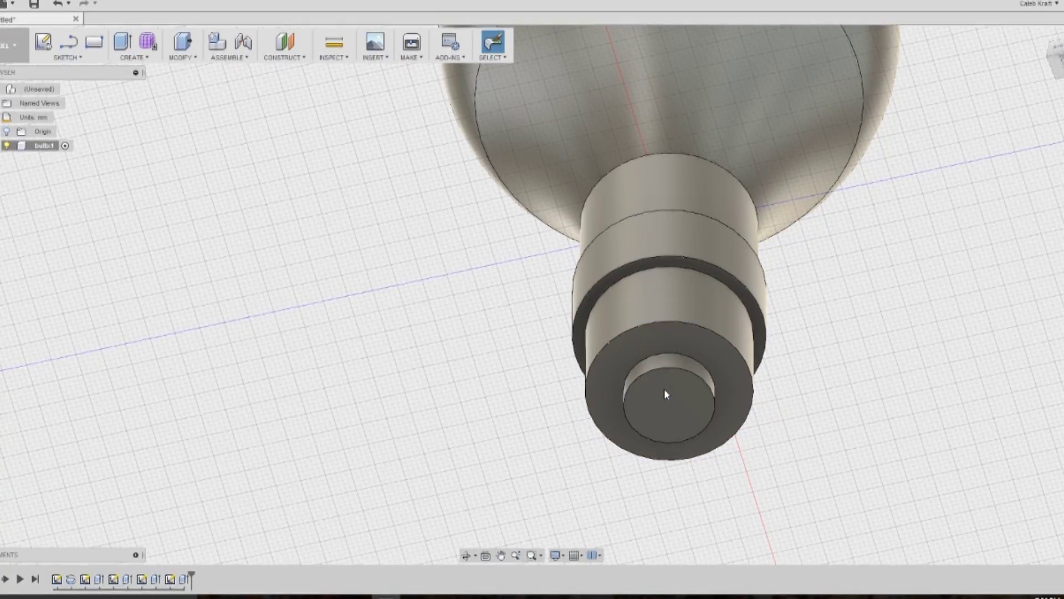
# Fillet the outer end edge of the 33 mm base section with a constant radius of about 11.5 mm.
pyautogui.rightClick(669, 321)
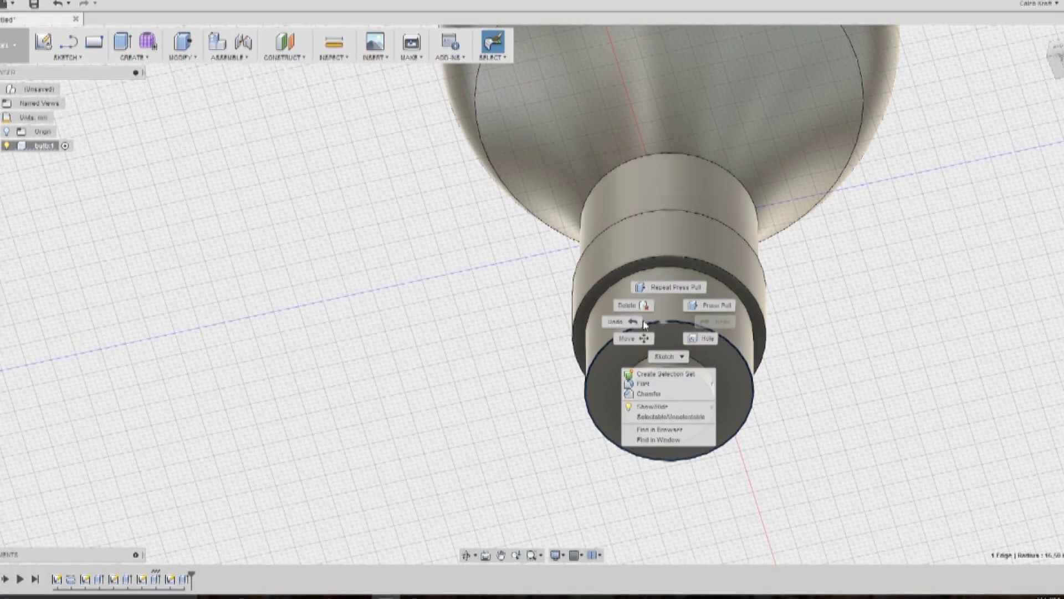
pyautogui.click(180, 57)
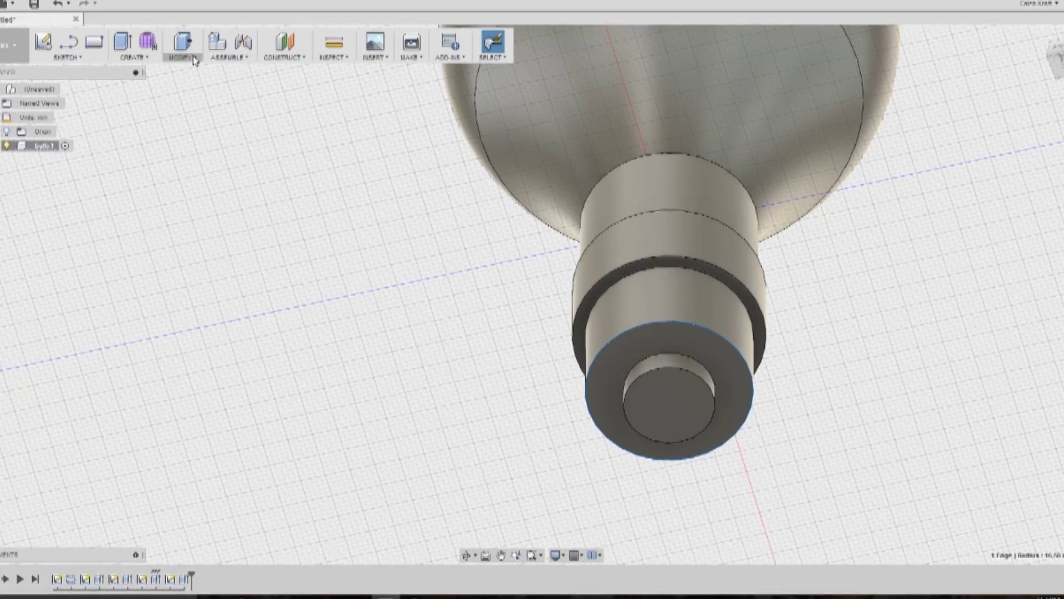
pyautogui.click(194, 59)
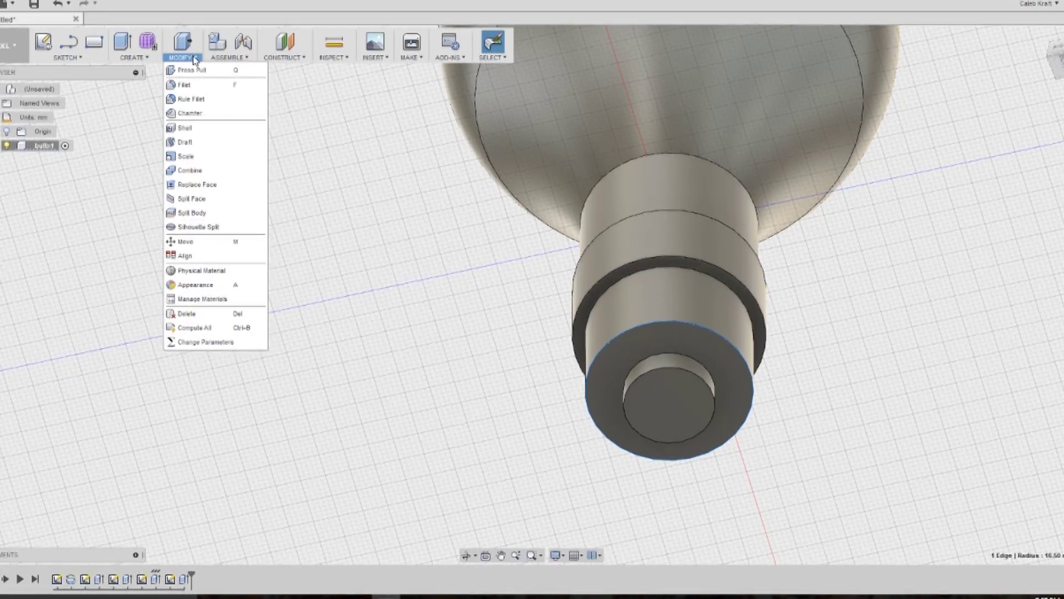
pyautogui.click(203, 87)
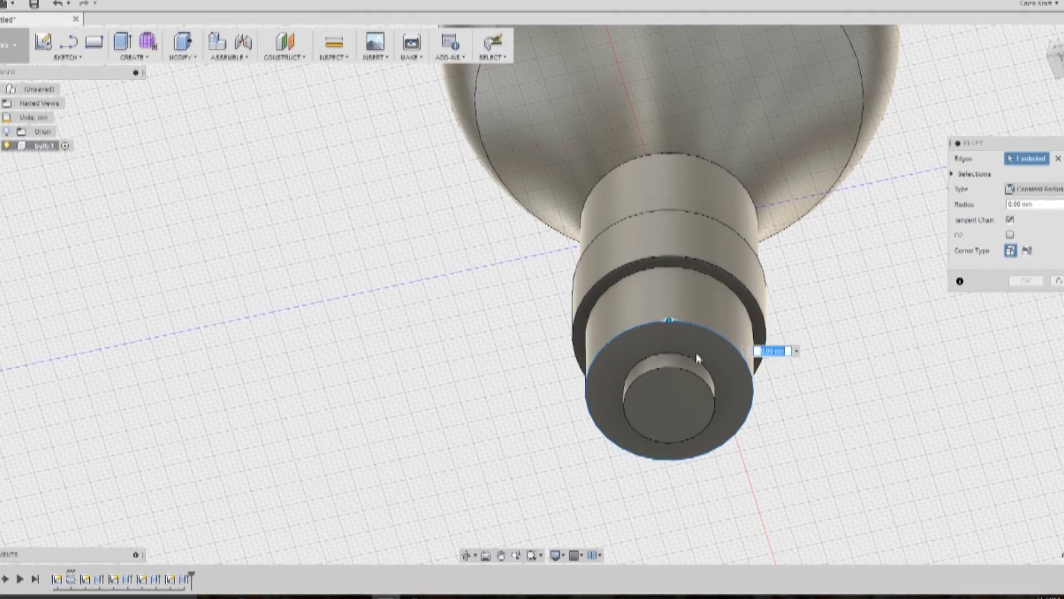
pyautogui.moveTo(702, 320); pyautogui.dragTo(708, 326)
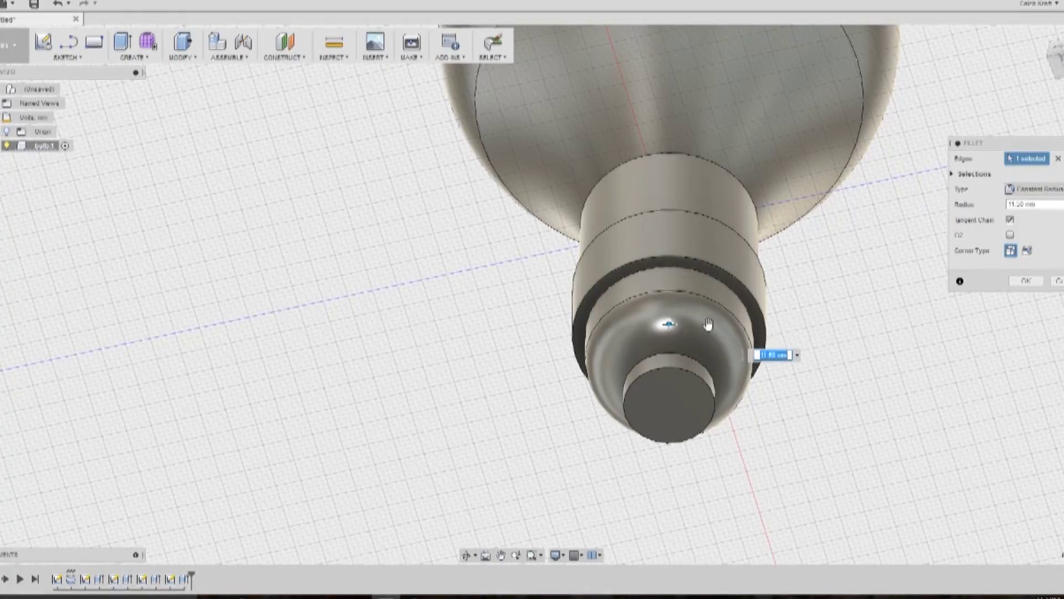
pyautogui.press('Return')
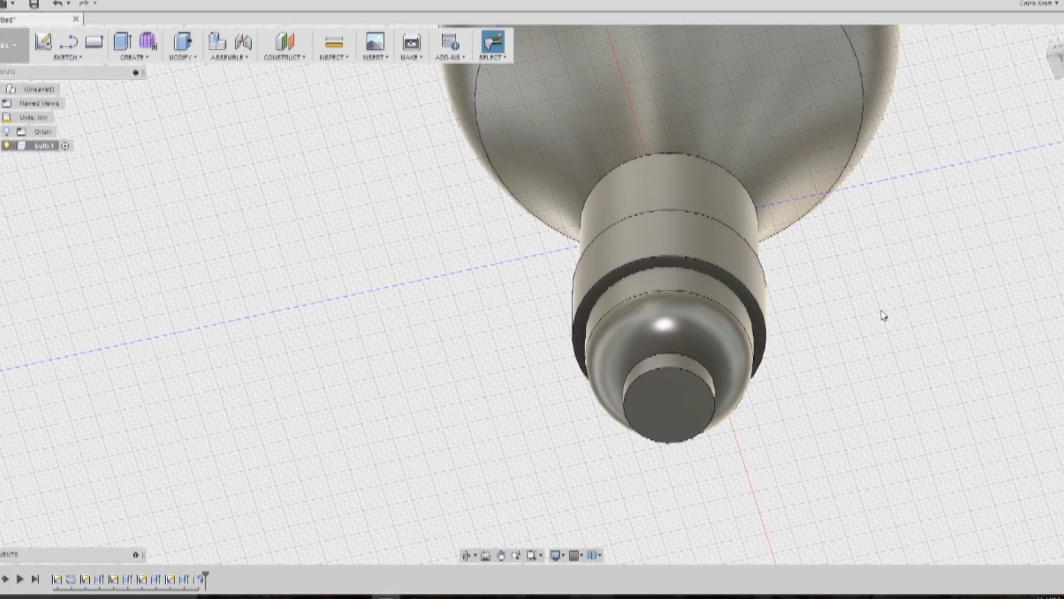
# Save the design as octo-bulb-01 in the default project location.
pyautogui.moveTo(906, 297); pyautogui.dragTo(891, 313, button='middle')
pyautogui.keyDown('shift'); pyautogui.moveTo(887, 255); pyautogui.dragTo(880, 333, button='middle'); pyautogui.keyUp('shift')
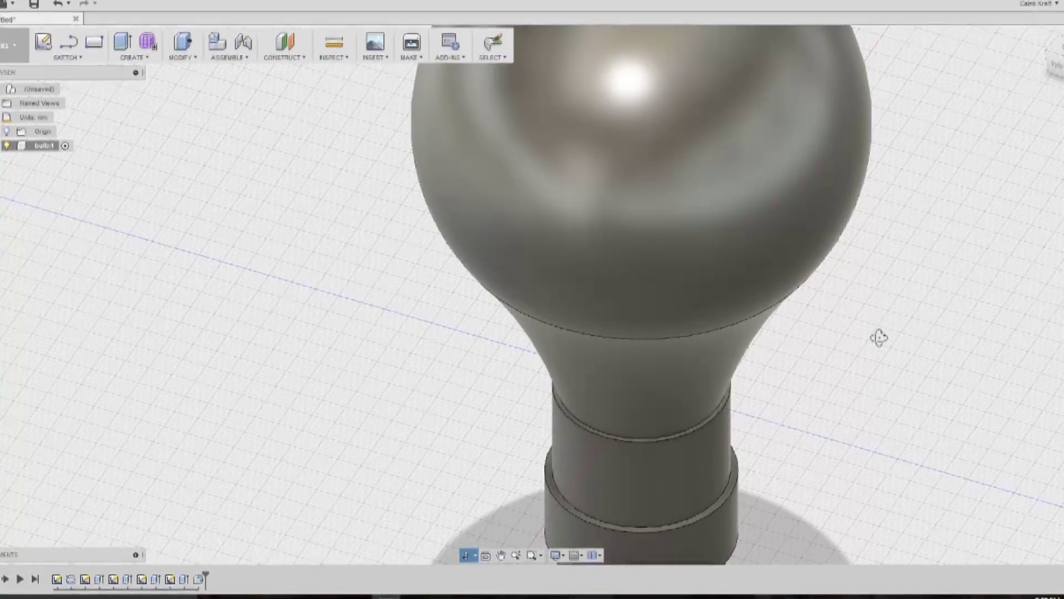
pyautogui.scroll(-6, 882, 327)
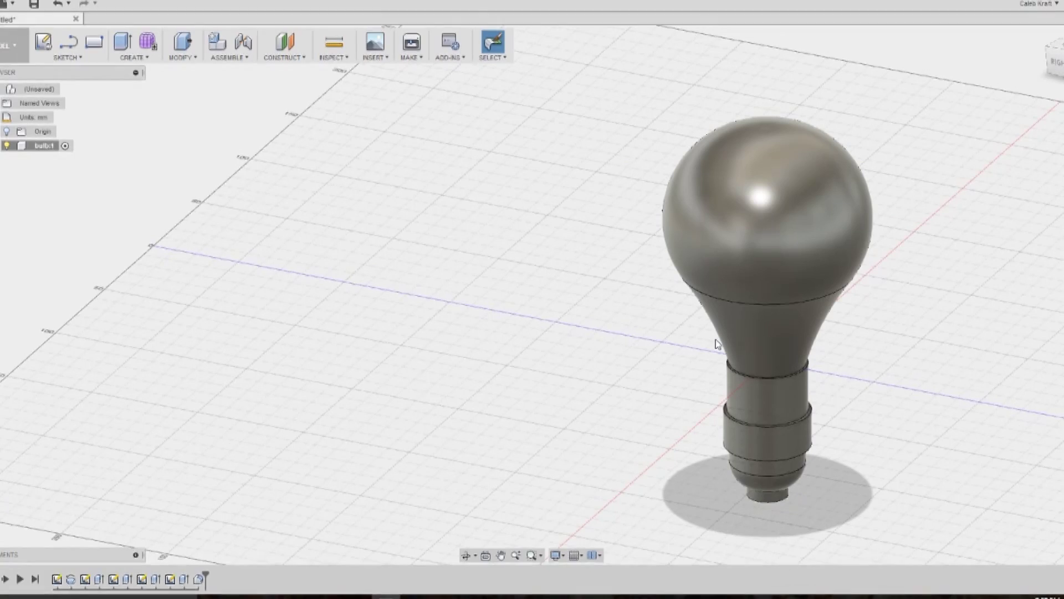
pyautogui.hotkey('ctrl', 's')
pyautogui.write('oc')
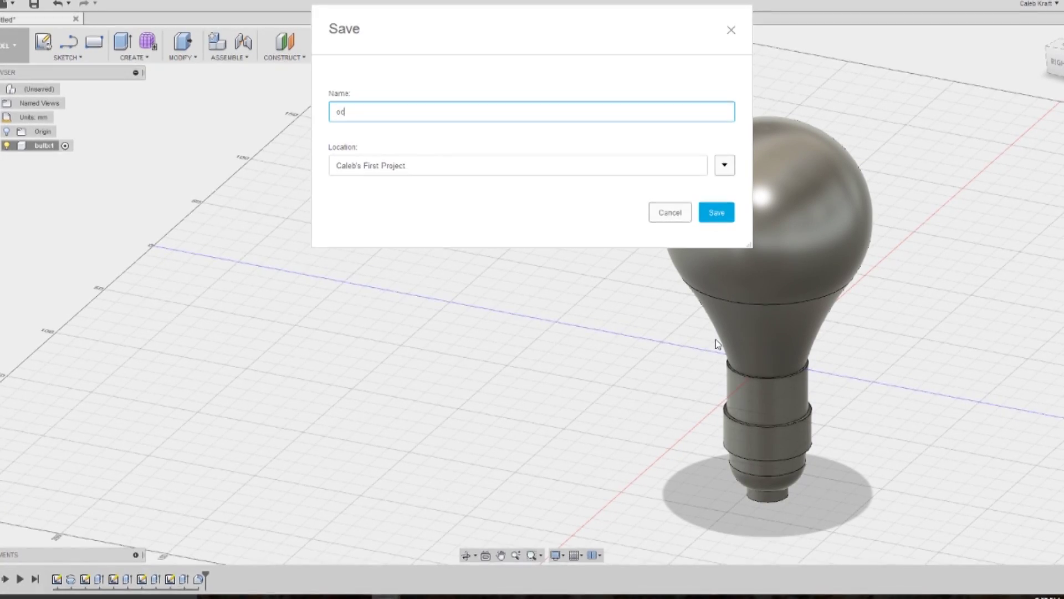
pyautogui.write('to-bulb-01')
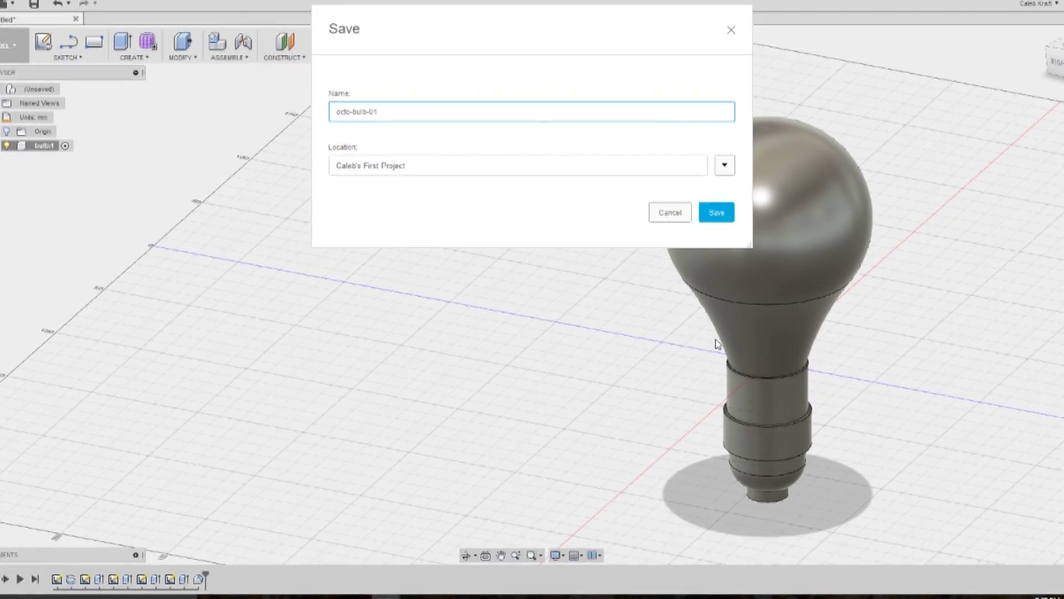
pyautogui.press('Return')
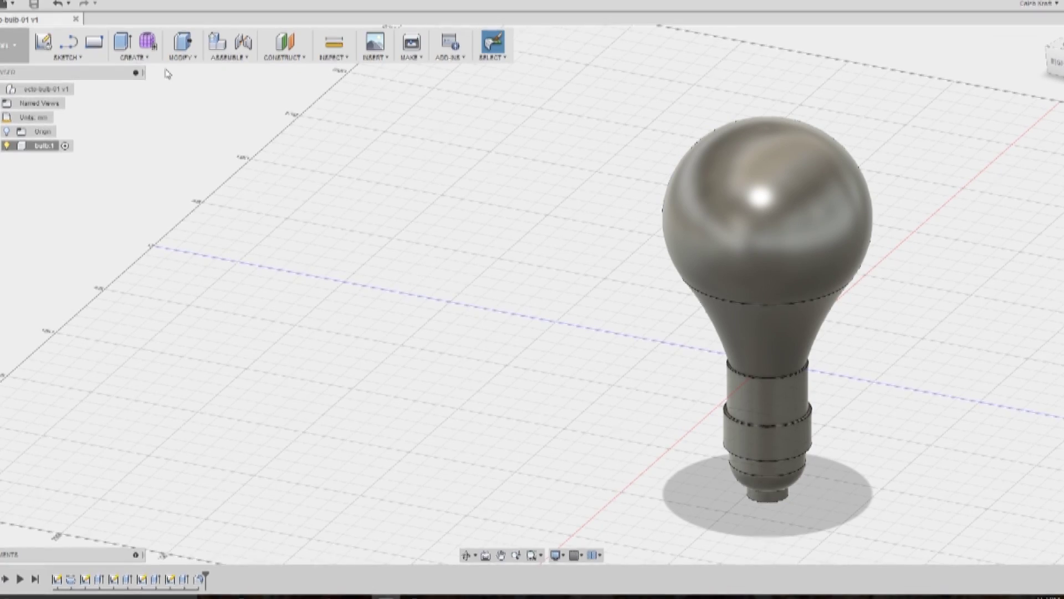
# Create a new component under the root of the design and name it octobase1.
pyautogui.rightClick(39, 89)
pyautogui.click(56, 104)
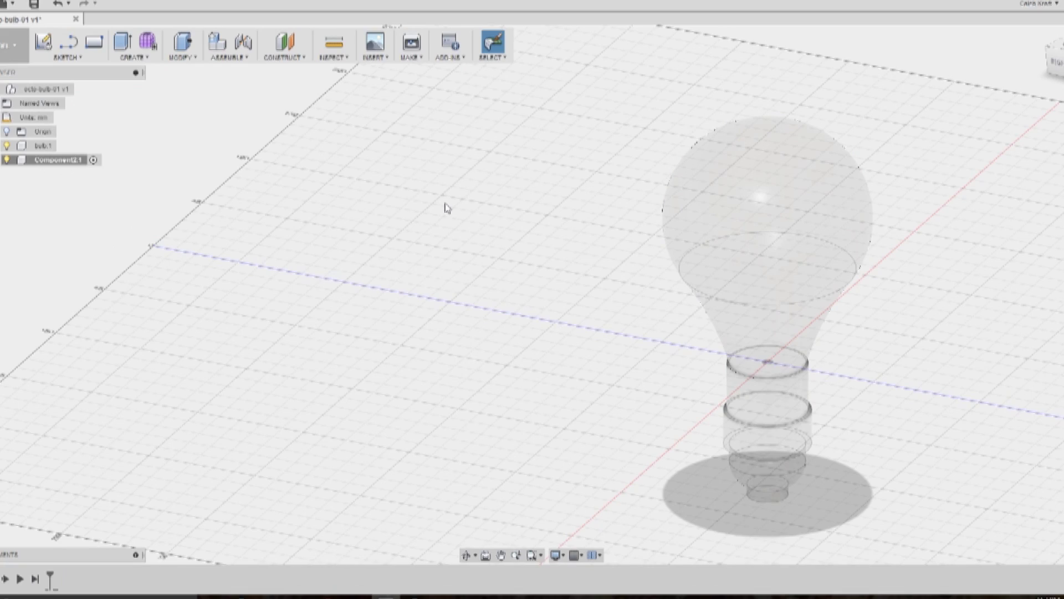
pyautogui.click(67, 165)
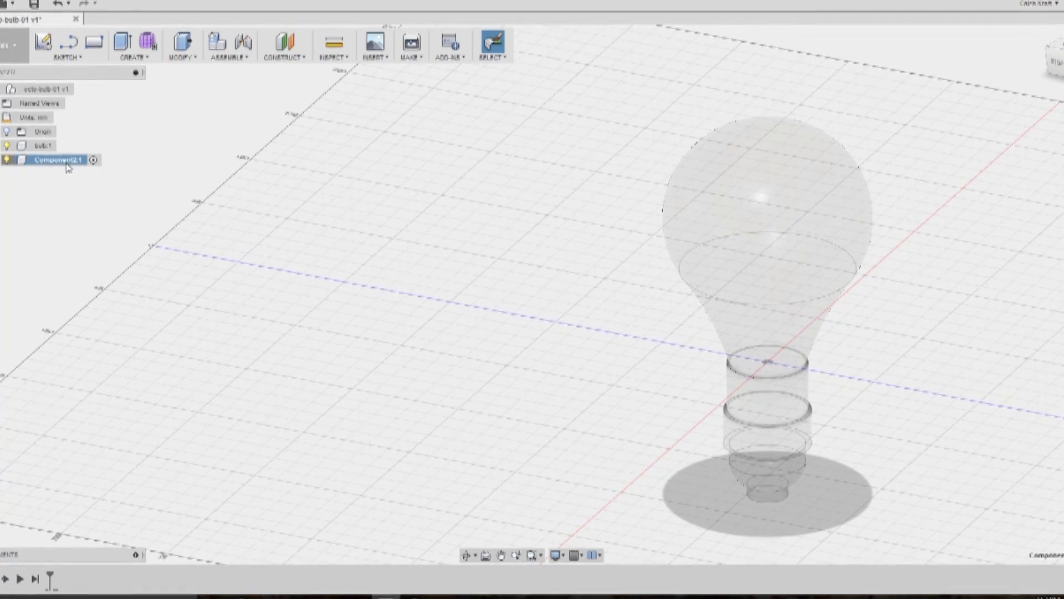
pyautogui.click(67, 165)
pyautogui.write('cctobase')
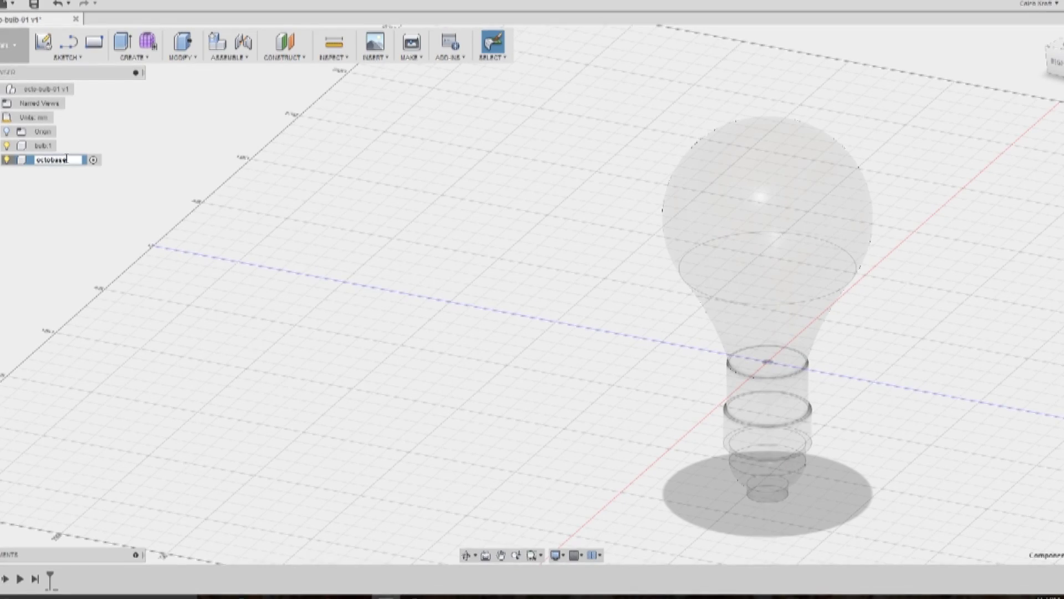
pyautogui.write('1:1')
pyautogui.press('Return')
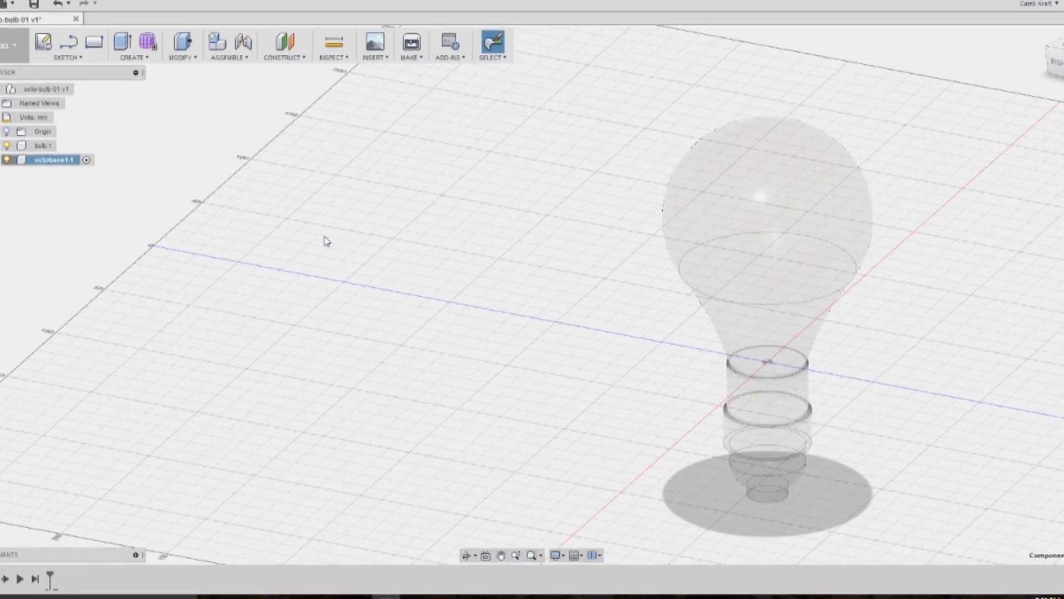
# Sketch a 38 mm circle centred on the origin on the horizontal plane, matching the outline of the widest base section.
pyautogui.click(67, 57)
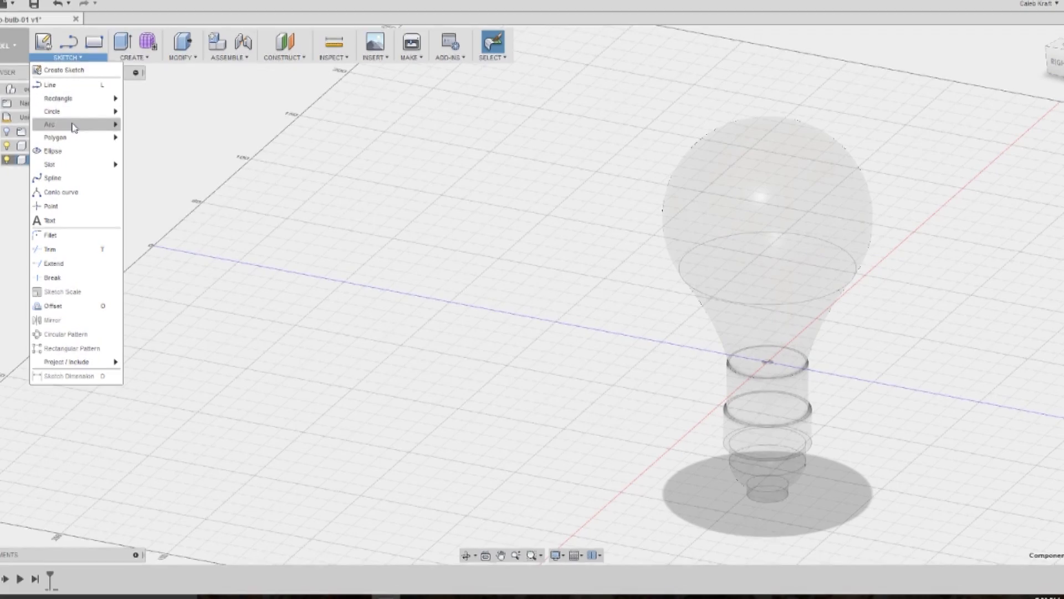
pyautogui.moveTo(73, 117)
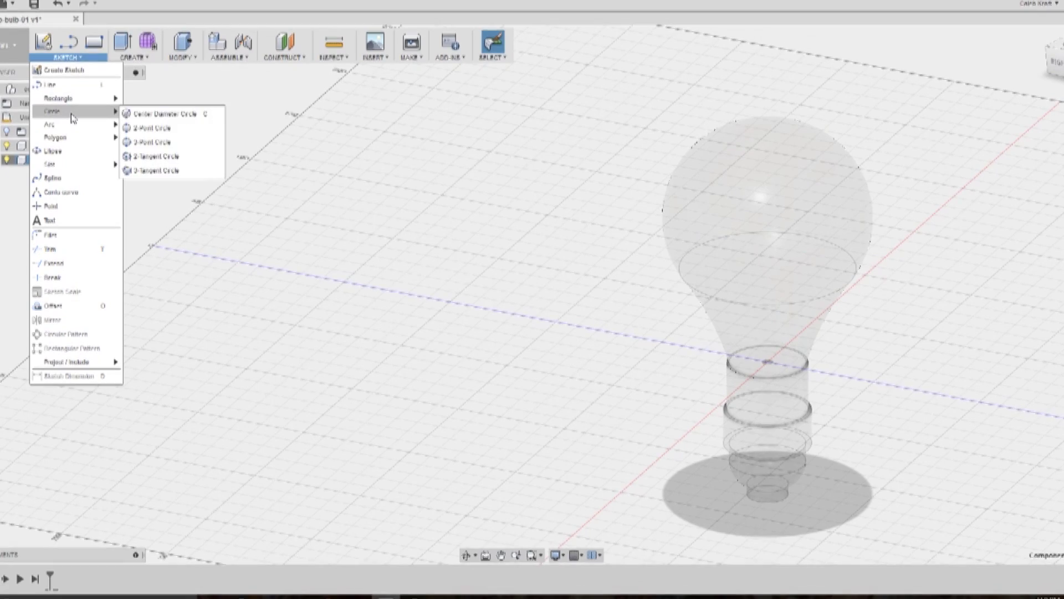
pyautogui.click(143, 129)
pyautogui.click(715, 371)
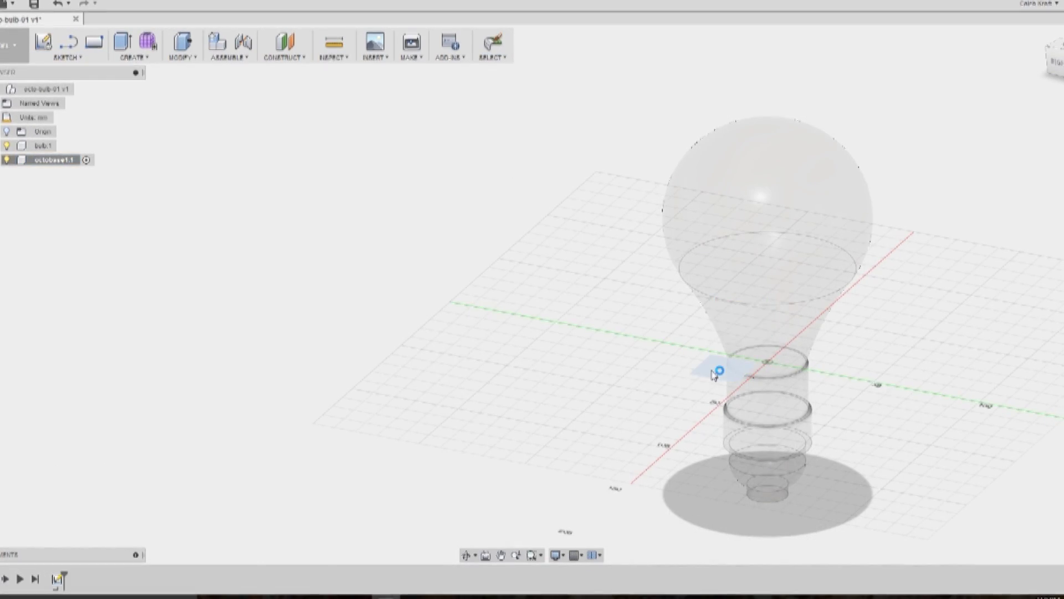
pyautogui.click(490, 252)
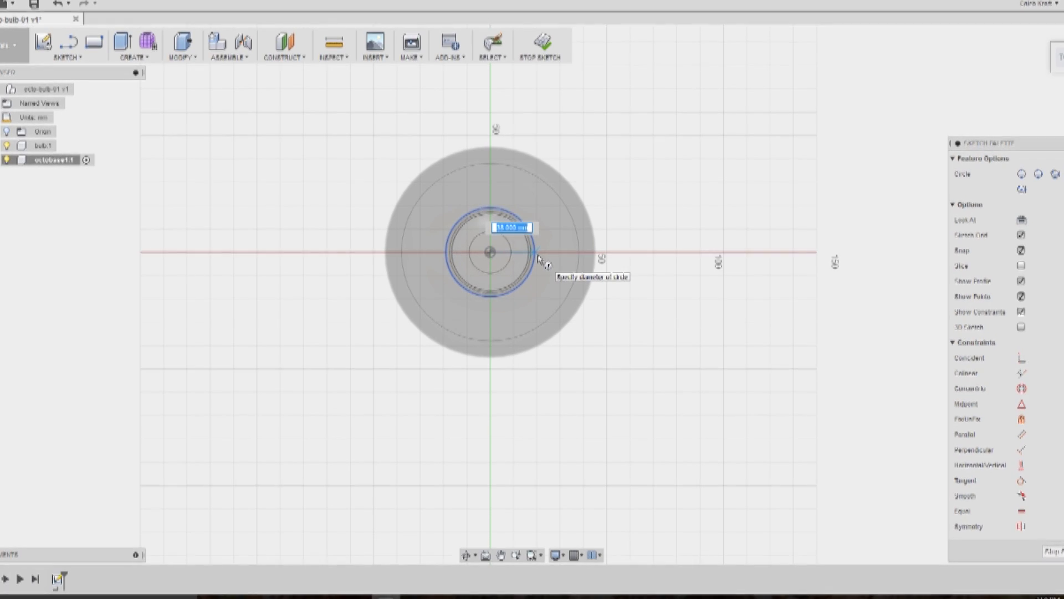
pyautogui.click(539, 258)
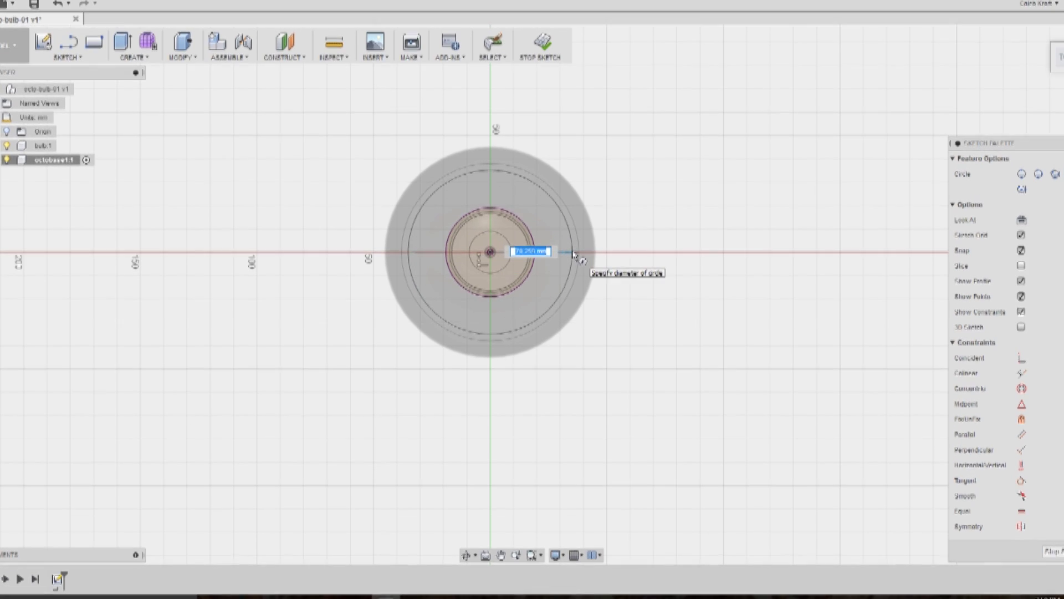
# Add a 70 mm diameter circle concentric with the 38 mm circle in the octobase1 sketch.
pyautogui.write('70')
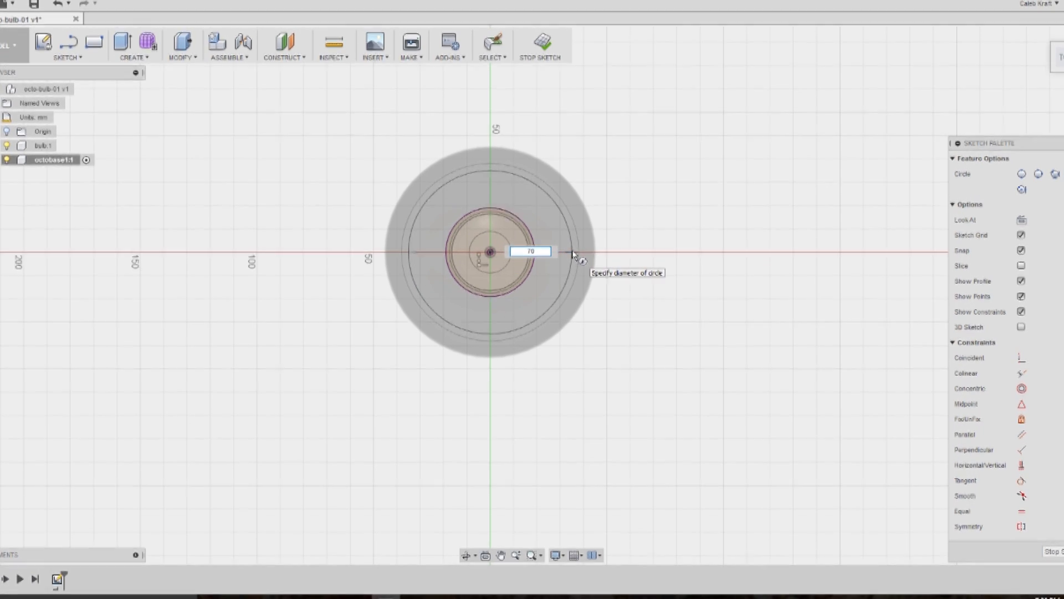
pyautogui.press('Return')
pyautogui.press('Escape')
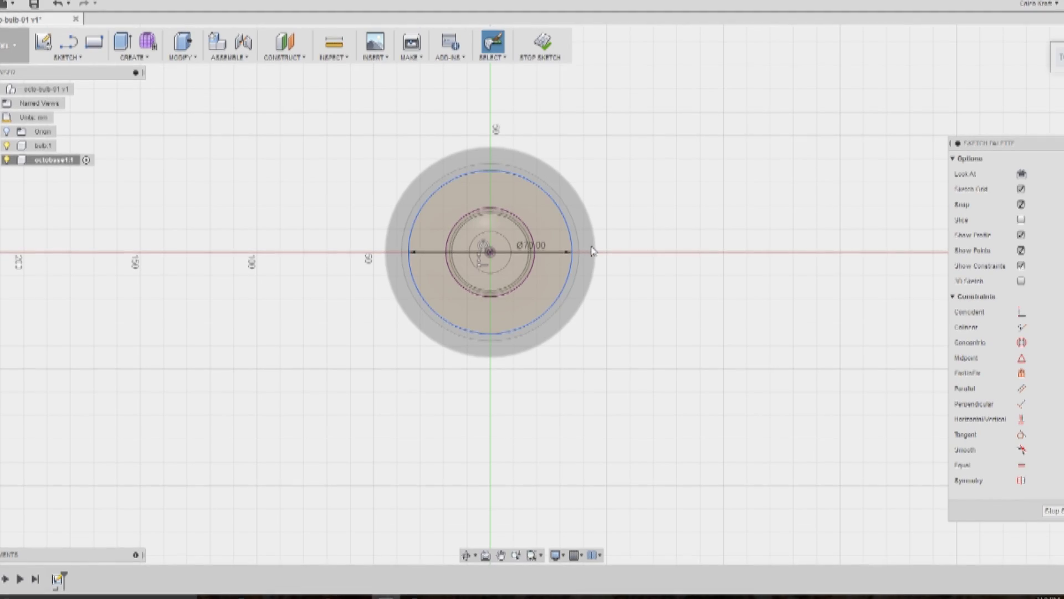
# Add a user parameter named stock in mm with the expression 3.
pyautogui.keyDown('shift'); pyautogui.moveTo(672, 399); pyautogui.dragTo(609, 350, button='middle'); pyautogui.keyUp('shift')
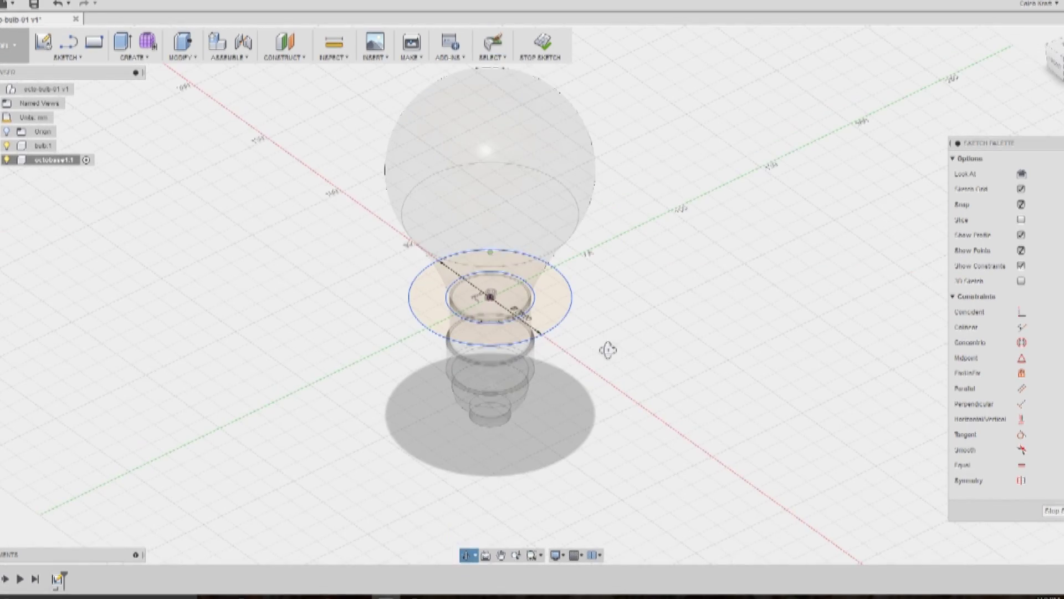
pyautogui.click(186, 57)
pyautogui.click(206, 342)
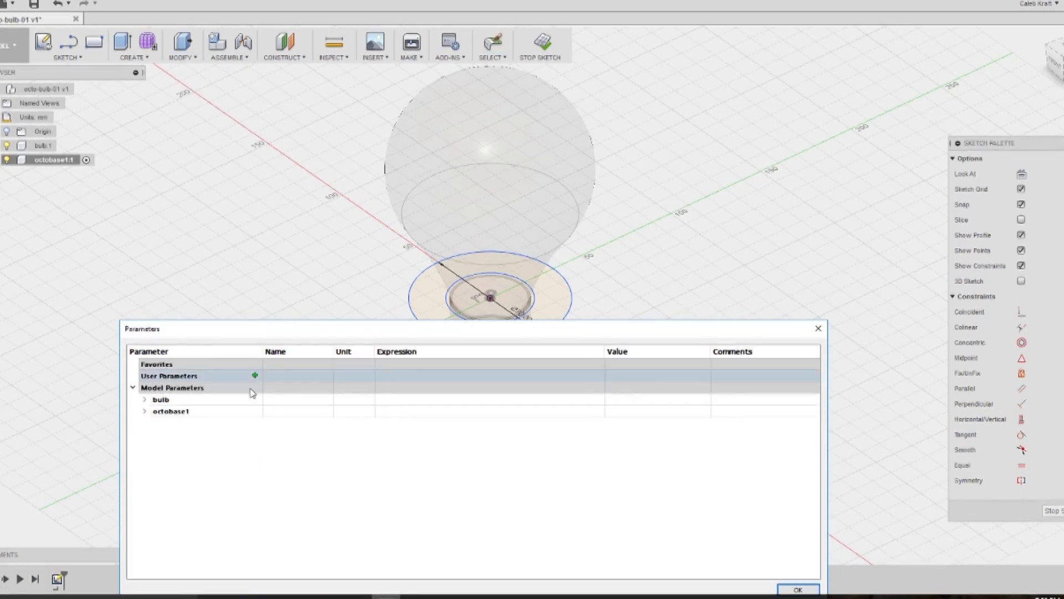
pyautogui.click(255, 376)
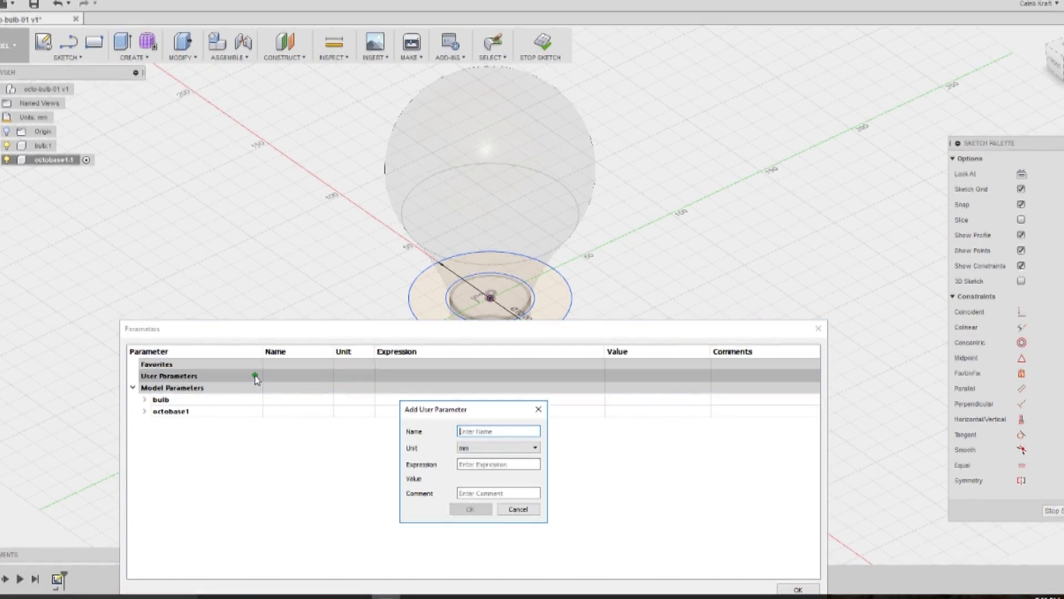
pyautogui.click(480, 431)
pyautogui.write('stock')
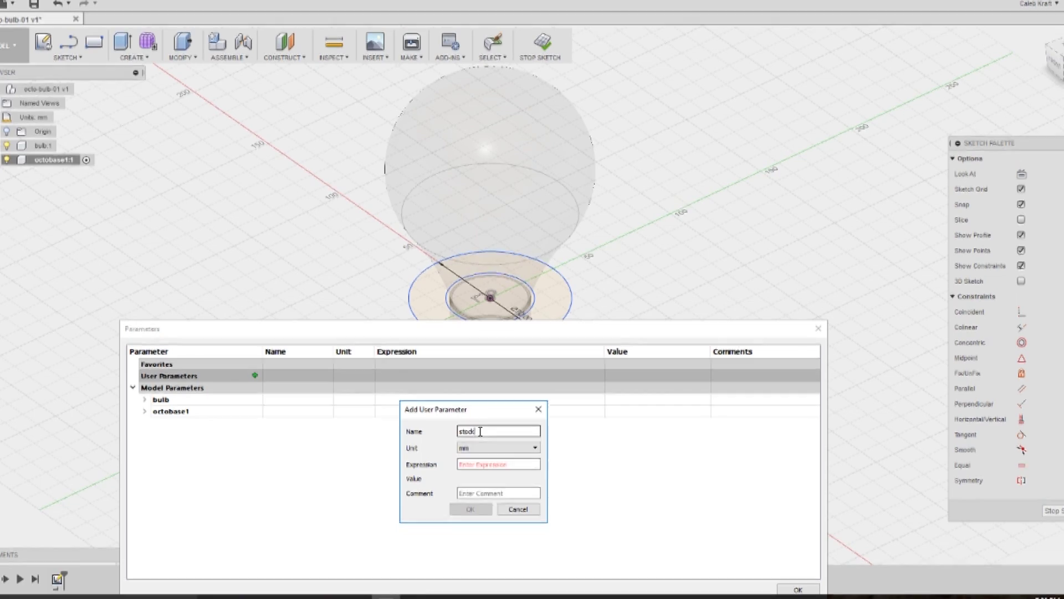
pyautogui.press('Tab')
pyautogui.write('3')
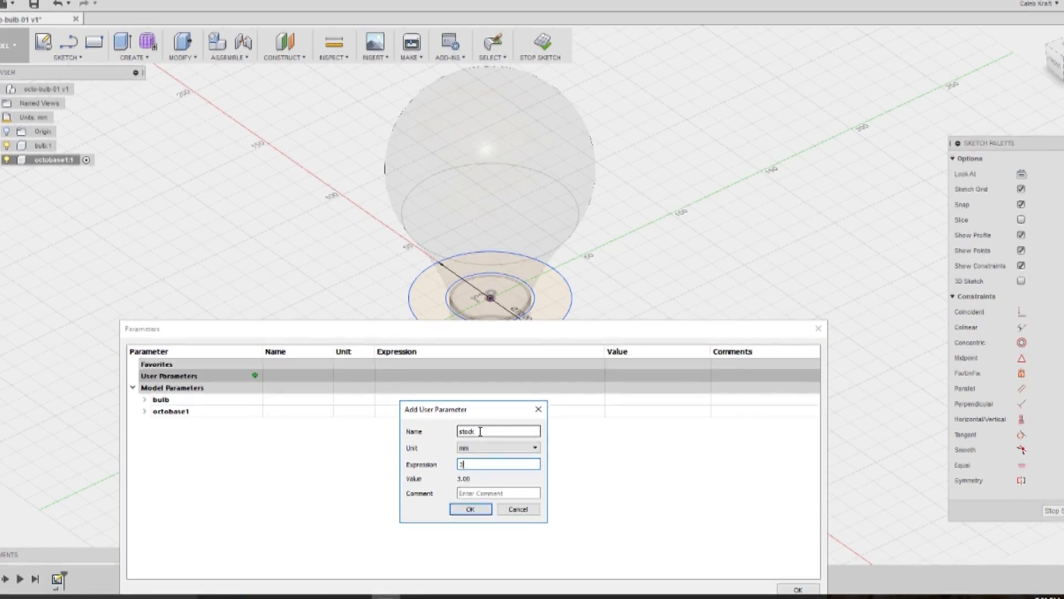
pyautogui.click(471, 509)
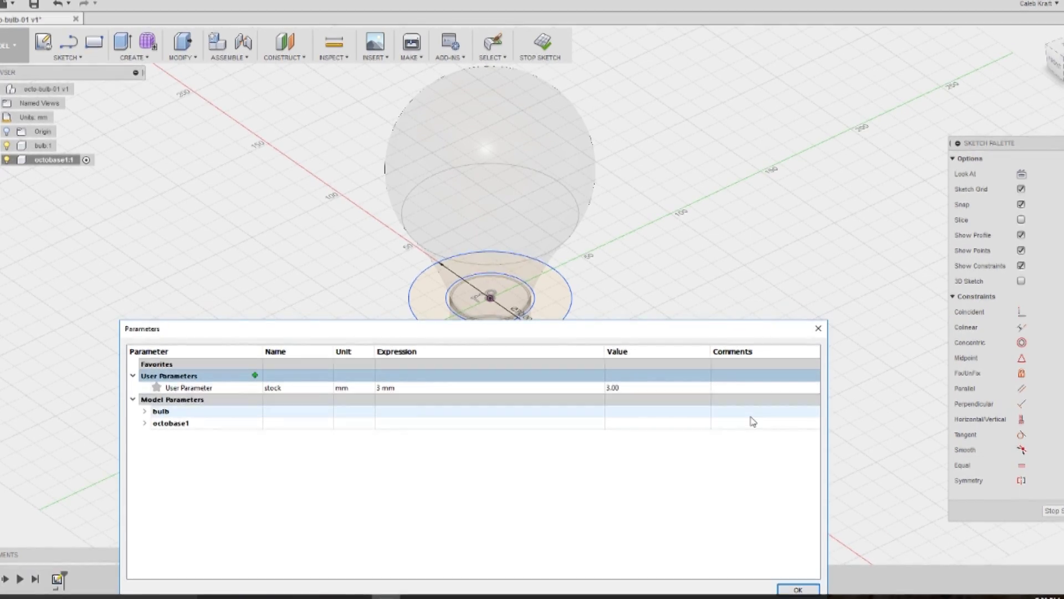
# Finish editing the parameters and hide the bulb component.
pyautogui.click(818, 328)
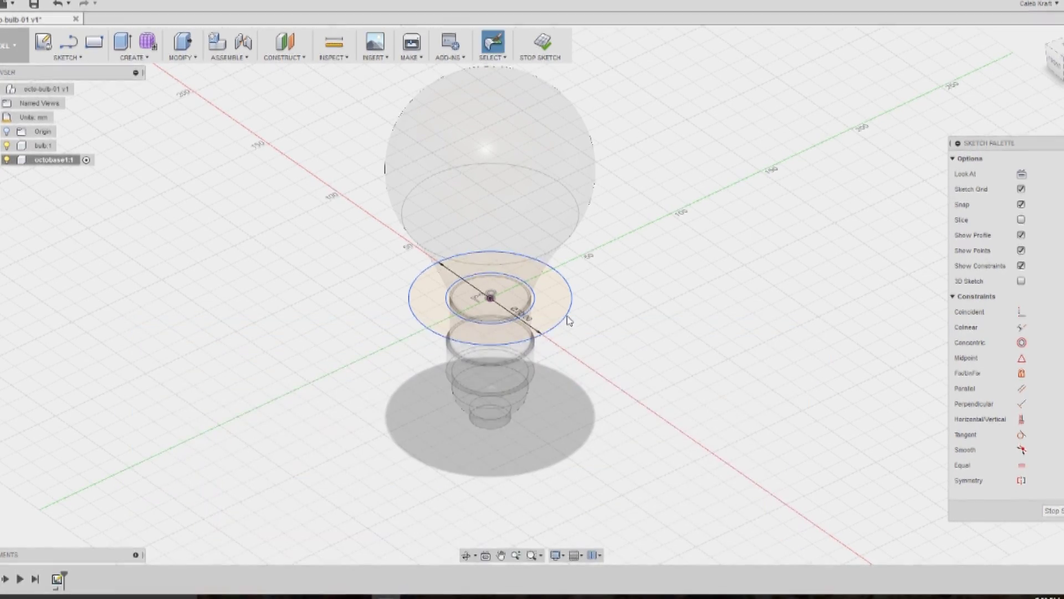
pyautogui.click(181, 57)
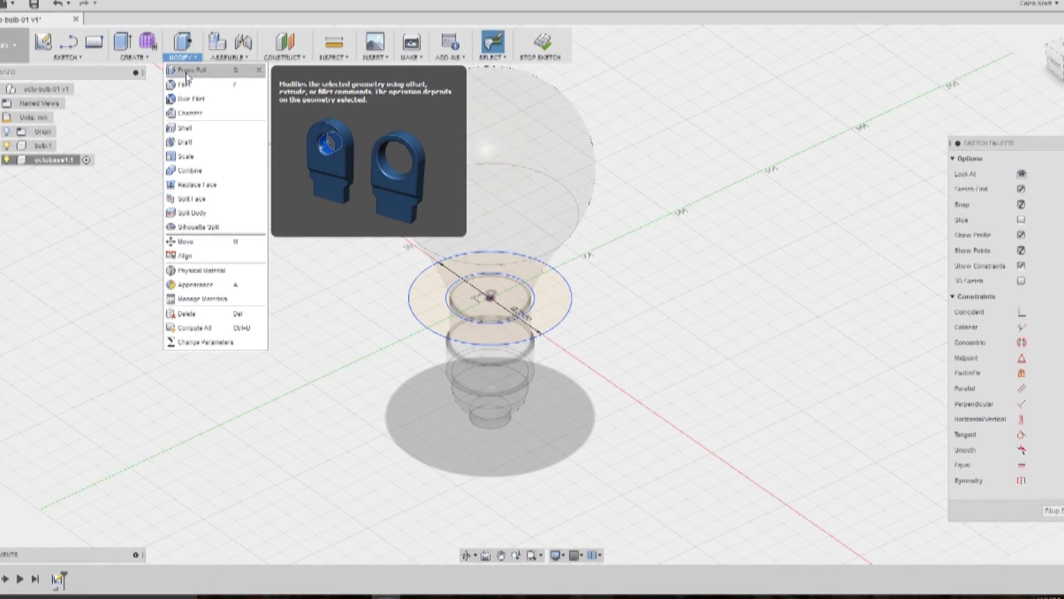
pyautogui.click(7, 146)
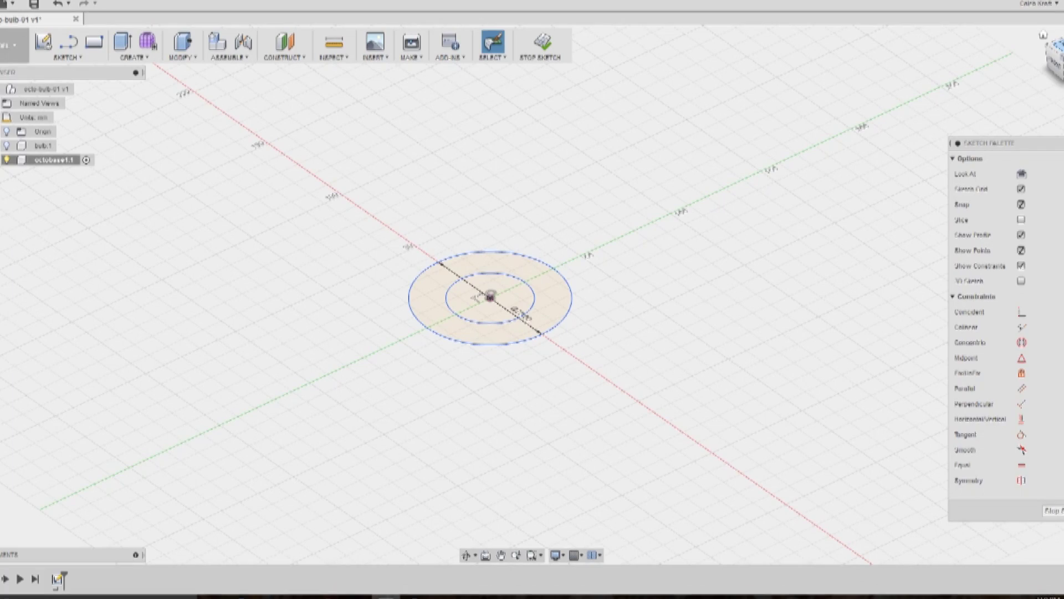
pyautogui.click(1061, 45)
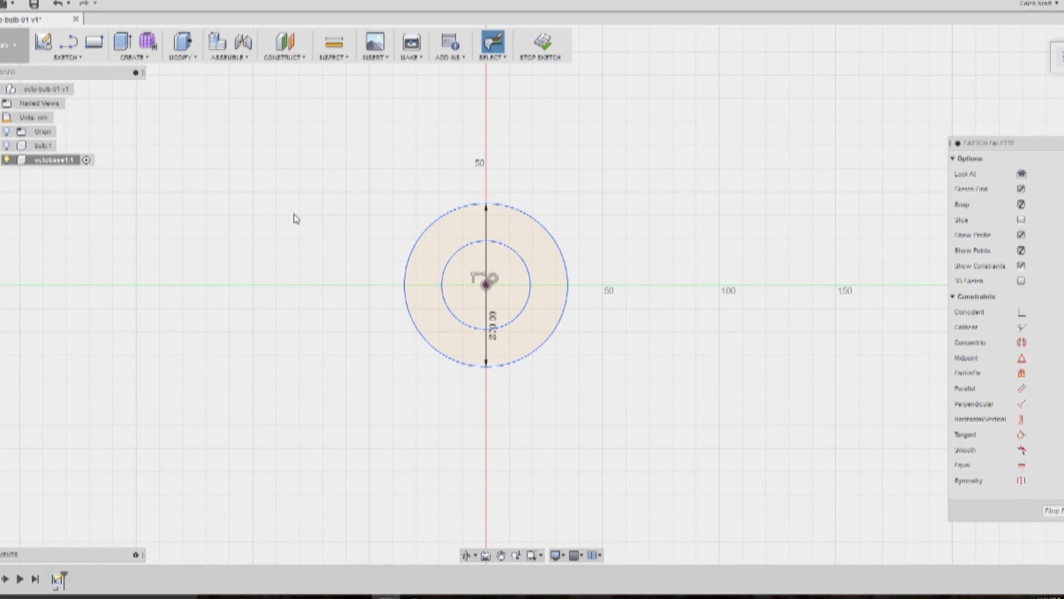
# Extrude the ring between the two concentric circles as a new body, with the distance set to the stock parameter.
pyautogui.click(523, 245)
pyautogui.rightClick(524, 245)
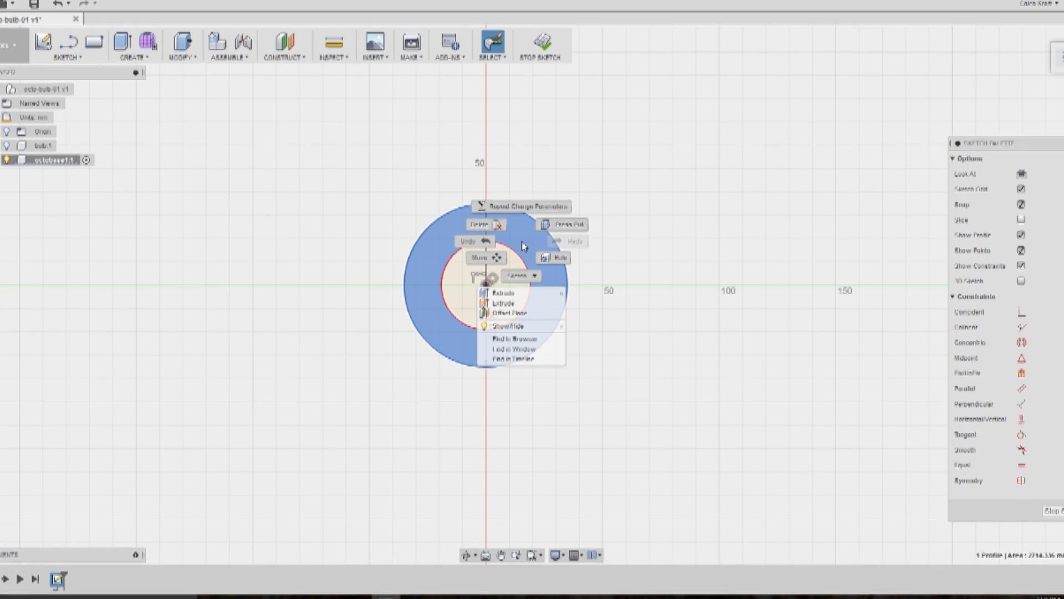
pyautogui.click(560, 232)
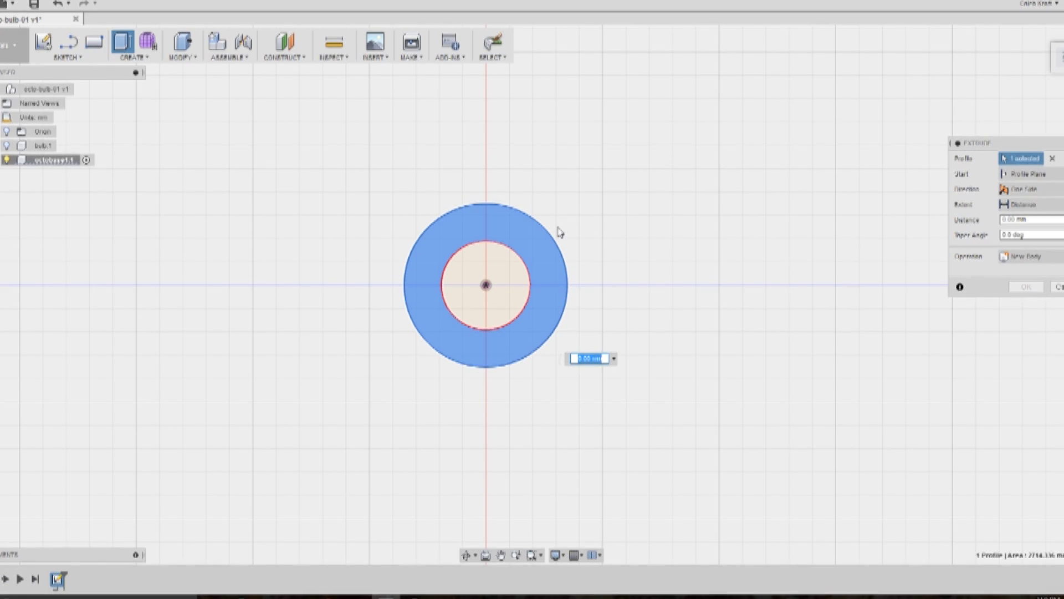
pyautogui.write('stock')
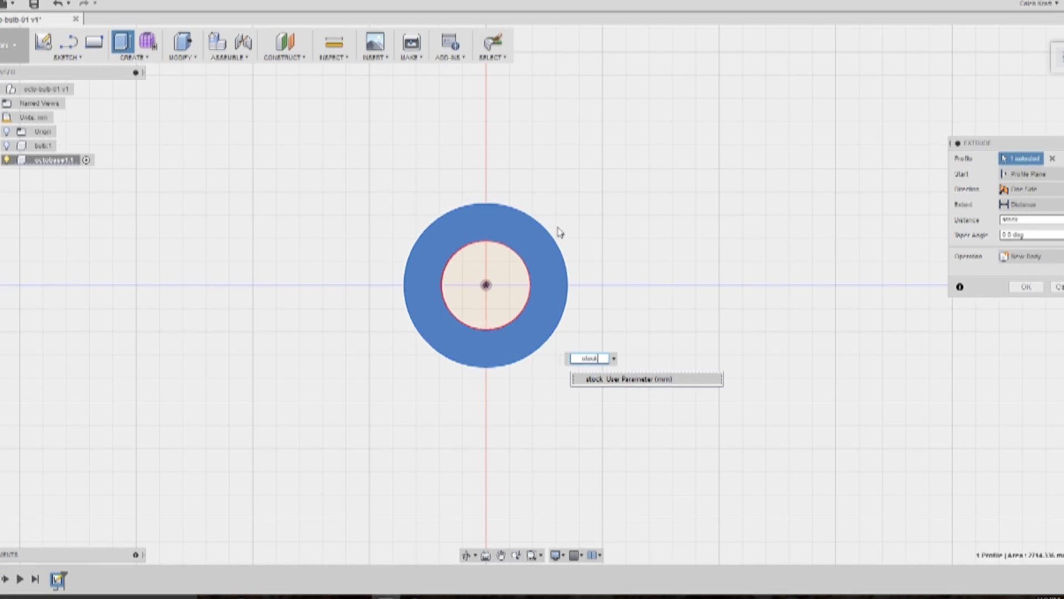
pyautogui.press('Return')
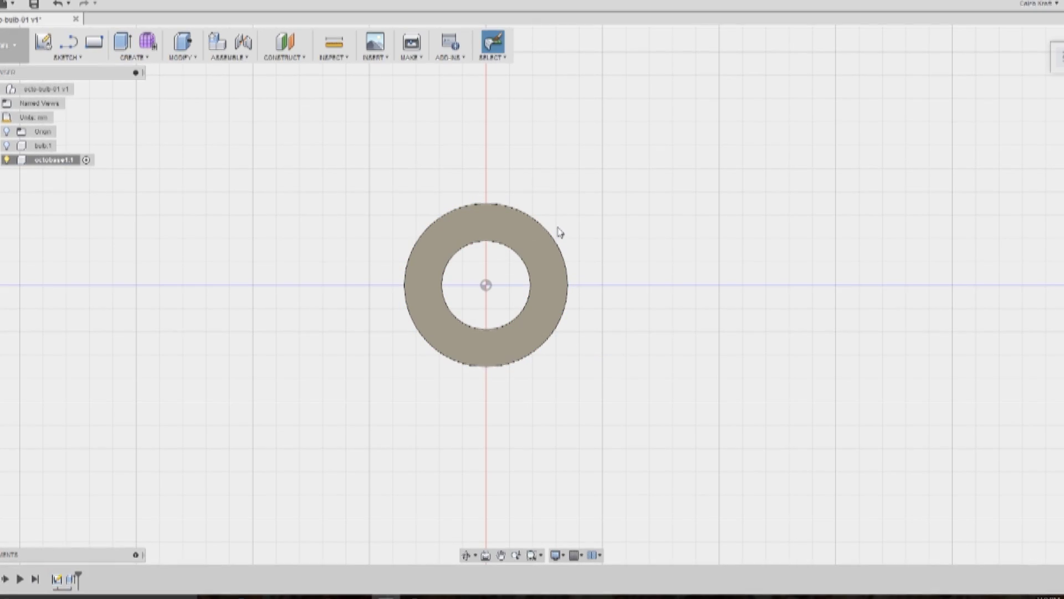
pyautogui.keyDown('shift'); pyautogui.moveTo(618, 338); pyautogui.dragTo(623, 308, button='middle'); pyautogui.keyUp('shift')
pyautogui.scroll(-4, 492, 226)
pyautogui.scroll(4, 491, 221)
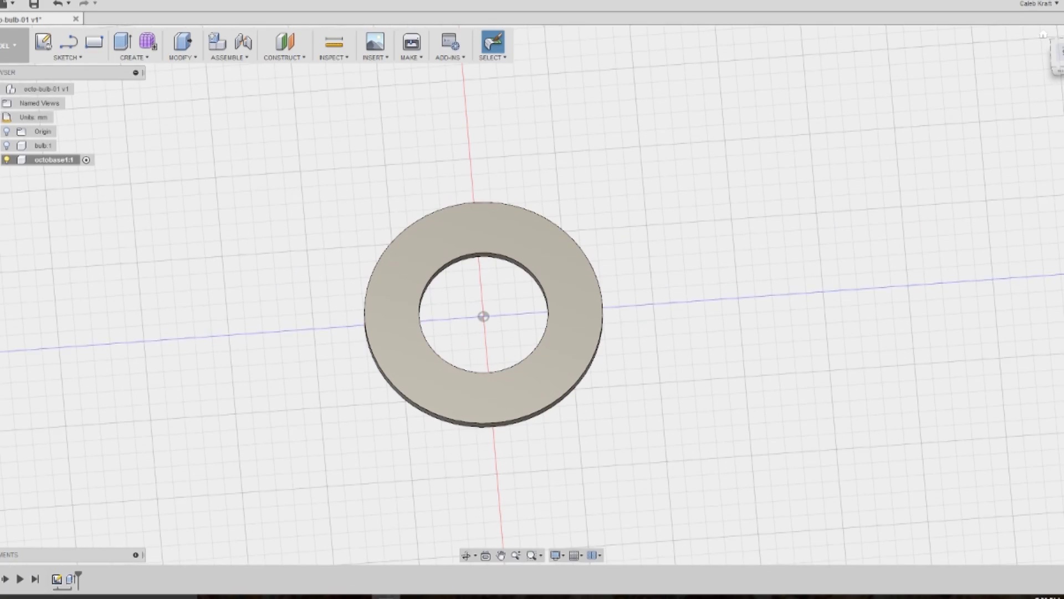
# Start a two-point rectangle sketch on the horizontal origin plane of the ring.
pyautogui.click(1057, 52)
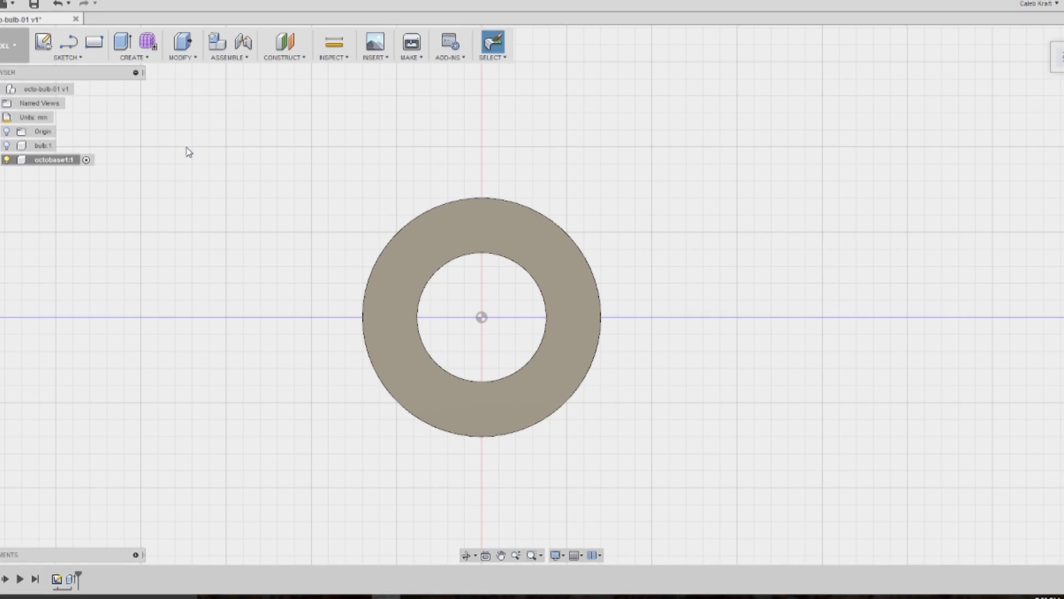
pyautogui.click(67, 57)
pyautogui.moveTo(77, 102)
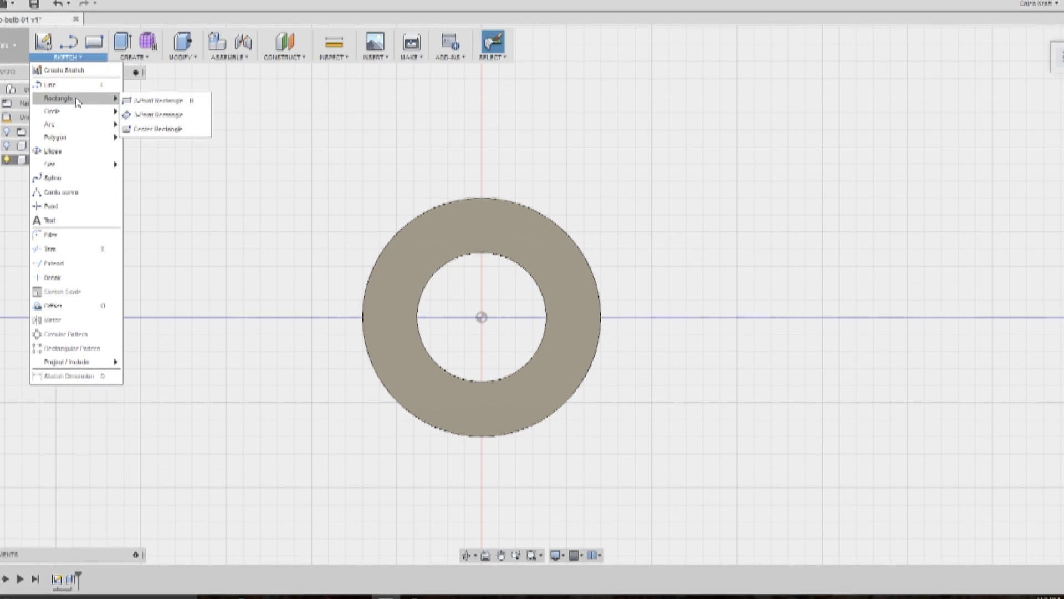
pyautogui.click(157, 100)
pyautogui.click(481, 317)
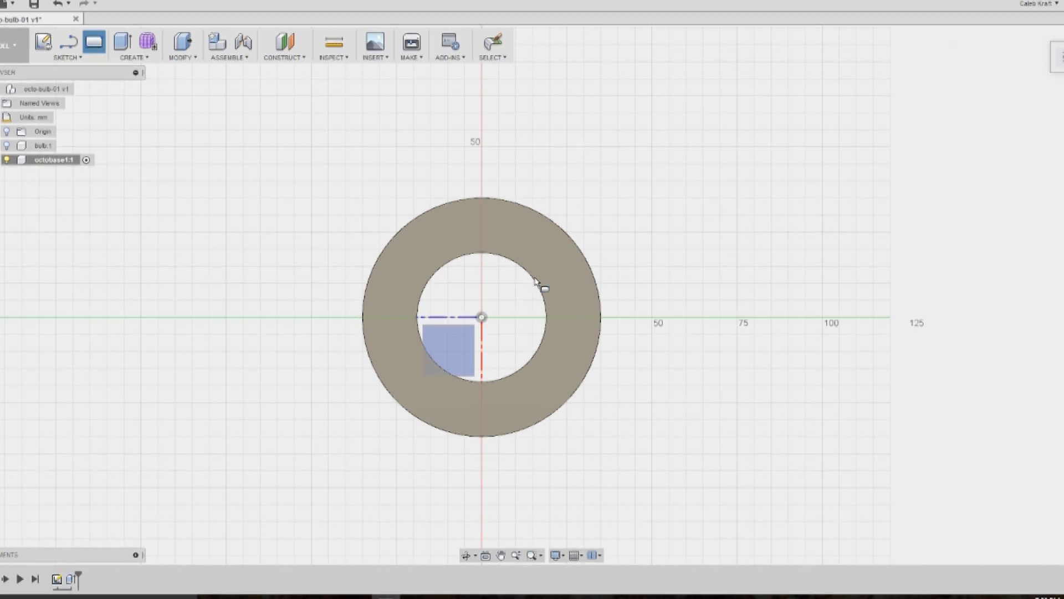
pyautogui.click(451, 356)
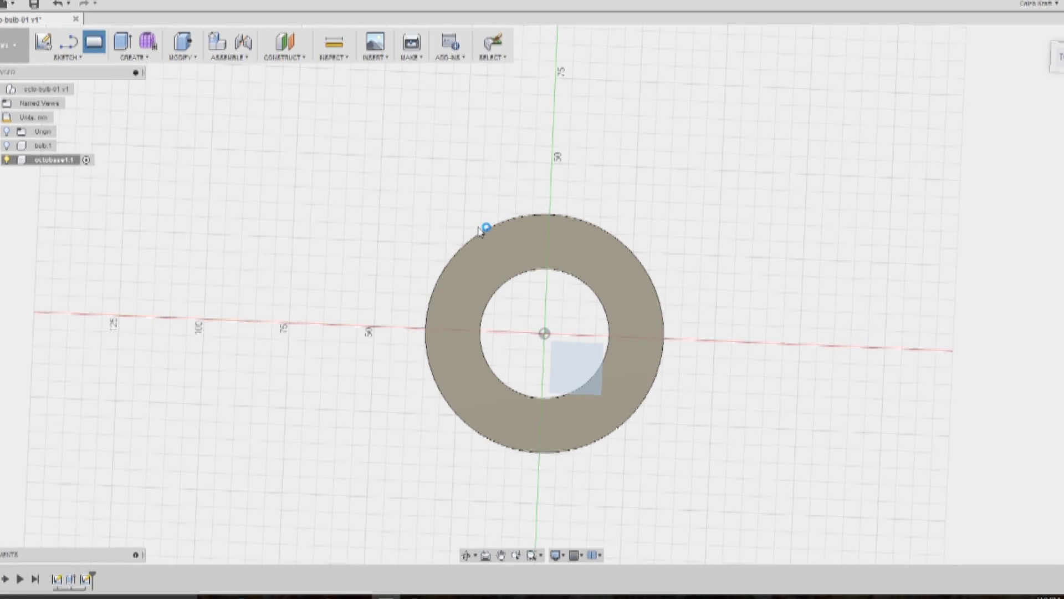
# Sketch a rectangle about 9 mm long across the ring's outer edge, with its width set to the stock parameter.
pyautogui.scroll(4, 507, 174)
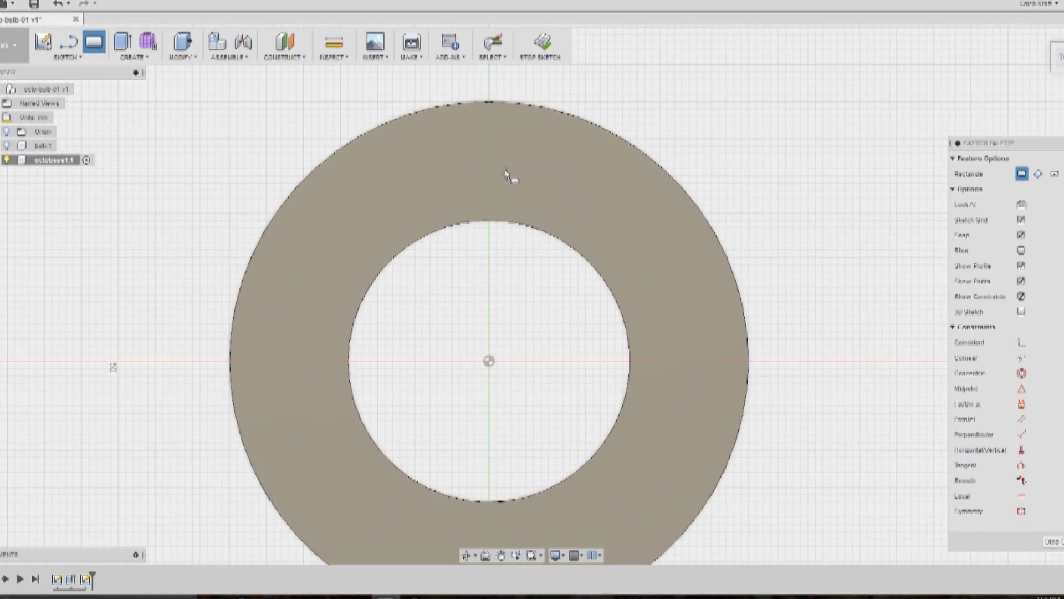
pyautogui.click(475, 94)
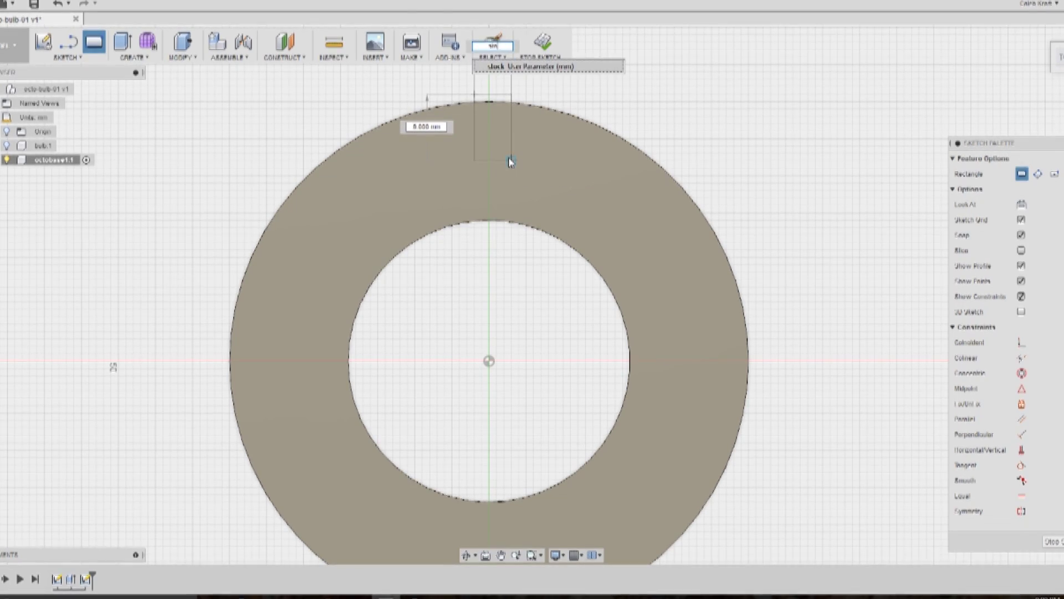
pyautogui.press('Tab')
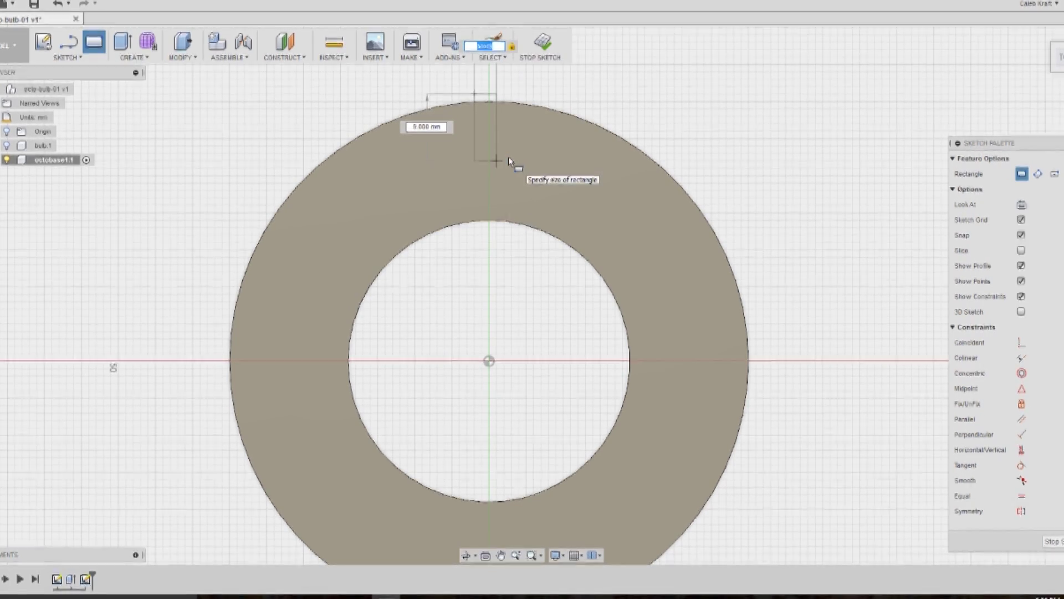
pyautogui.press('Return')
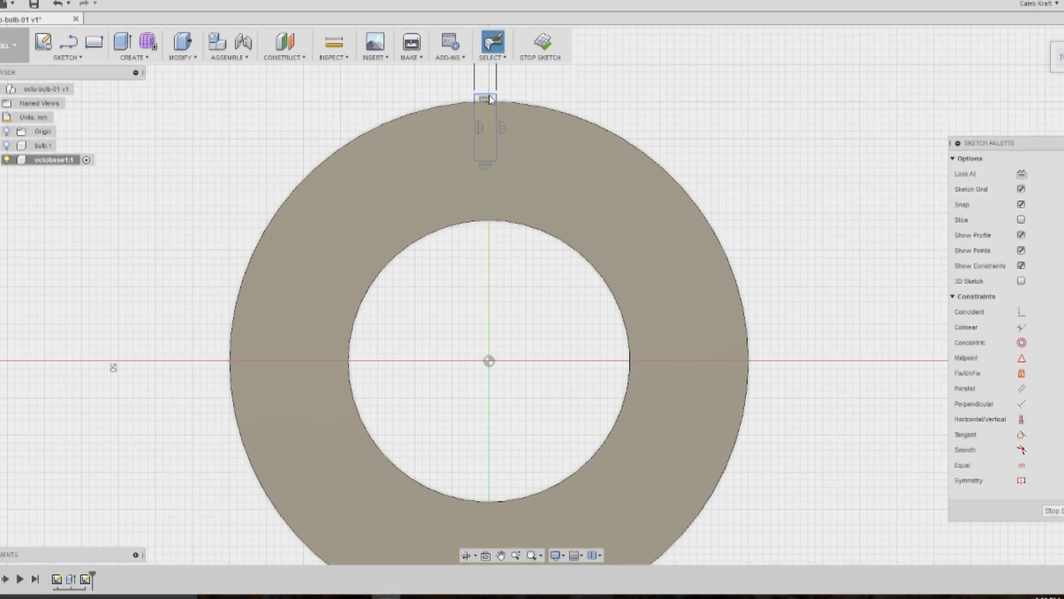
# Sketch a vertical line about 39 mm long from the origin through the rectangle to beyond the ring's outer edge.
pyautogui.click(67, 57)
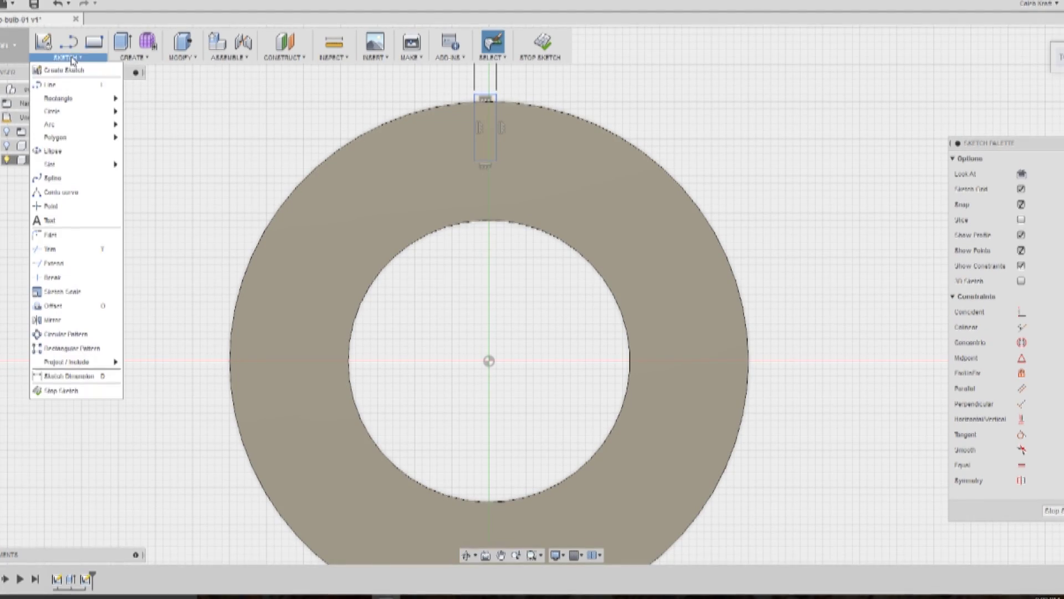
pyautogui.click(72, 91)
pyautogui.click(489, 361)
pyautogui.click(489, 72)
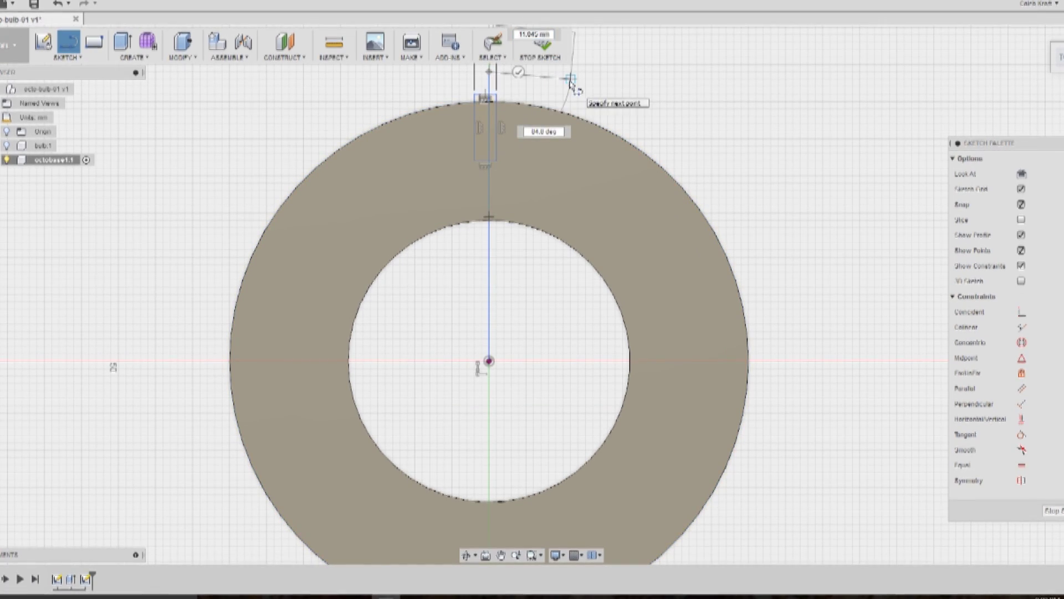
pyautogui.press('Escape')
pyautogui.press('Escape')
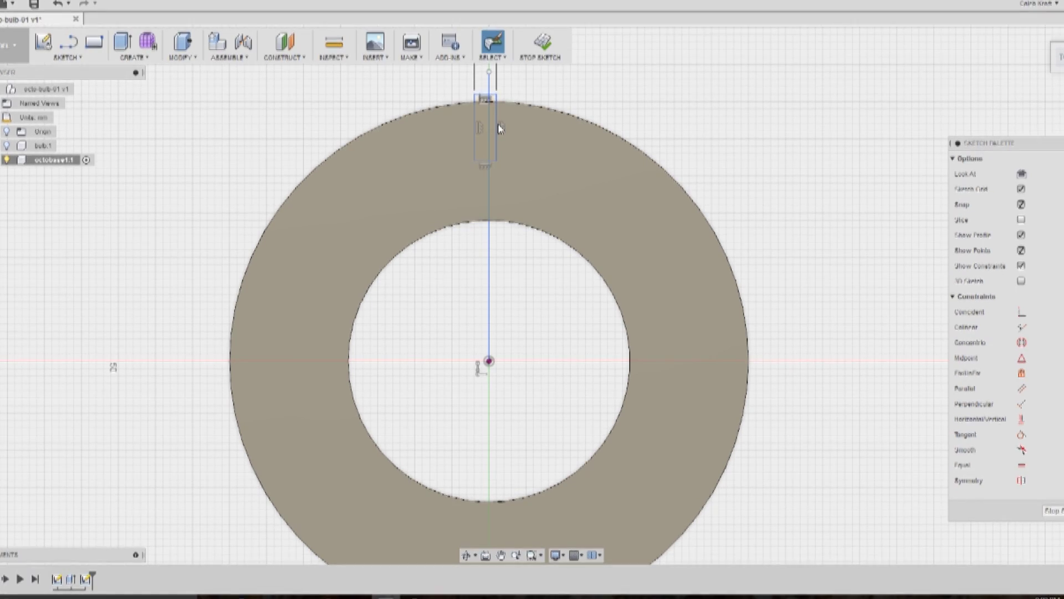
# Dimension the distance from the vertical line to the rectangle's long side as half the stock parameter, 1.50 mm.
pyautogui.press('d')
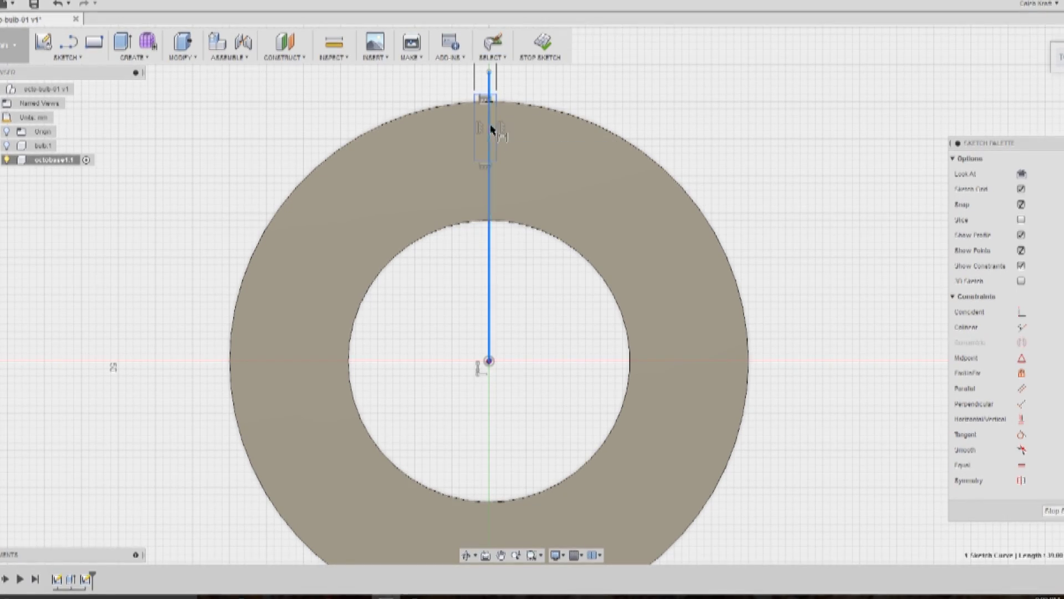
pyautogui.click(497, 125)
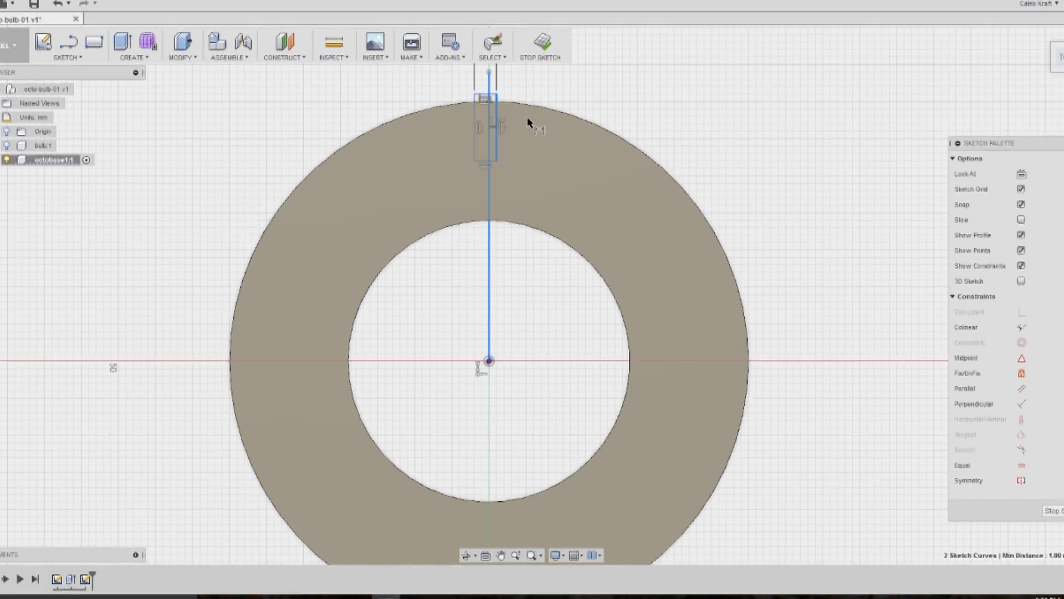
pyautogui.click(515, 75)
pyautogui.write('stock')
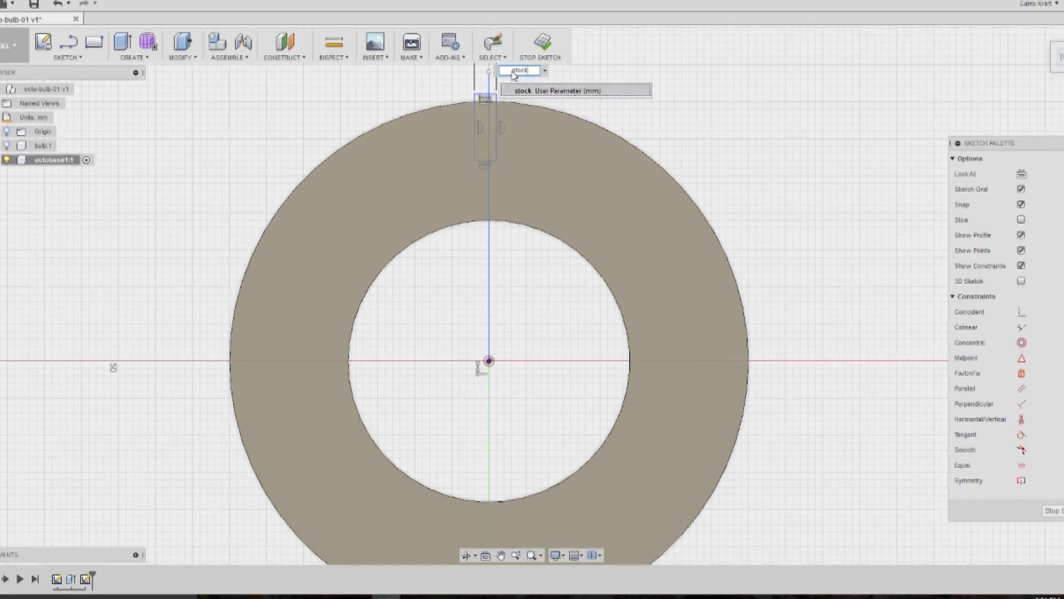
pyautogui.press('Return')
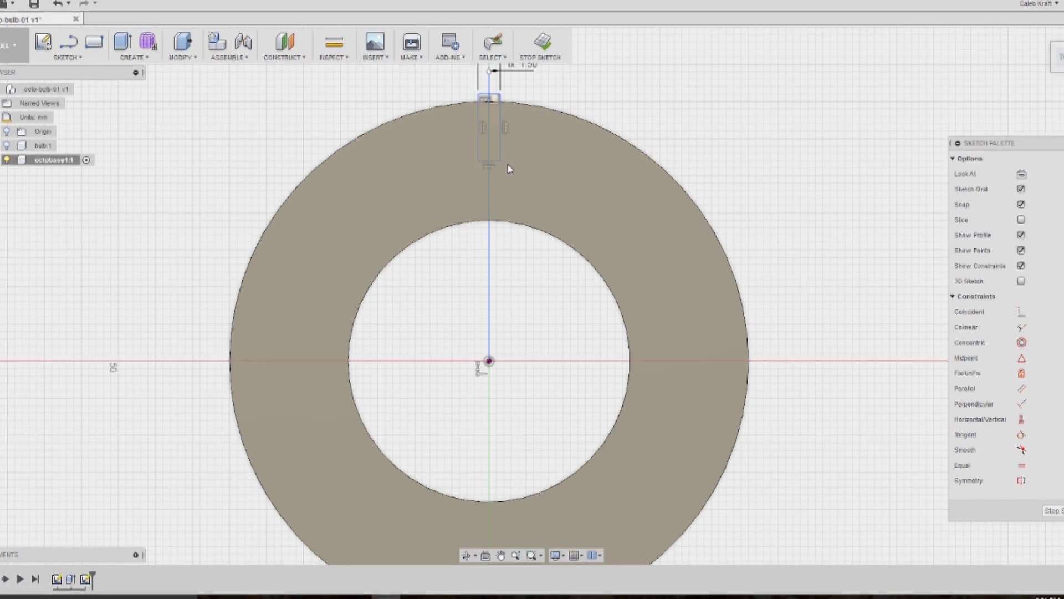
pyautogui.rightClick(496, 155)
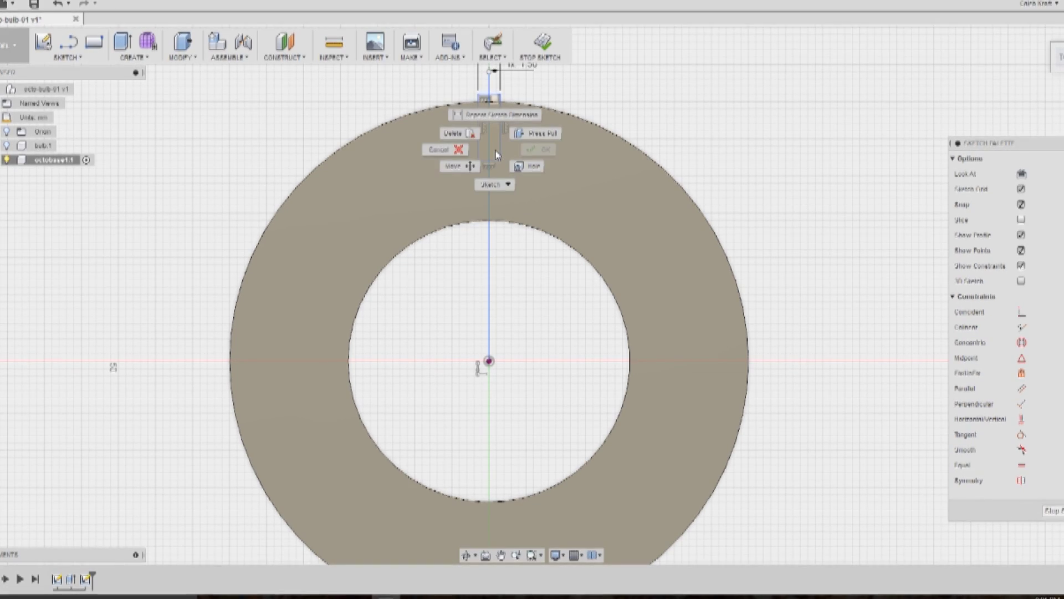
pyautogui.click(527, 136)
pyautogui.click(492, 143)
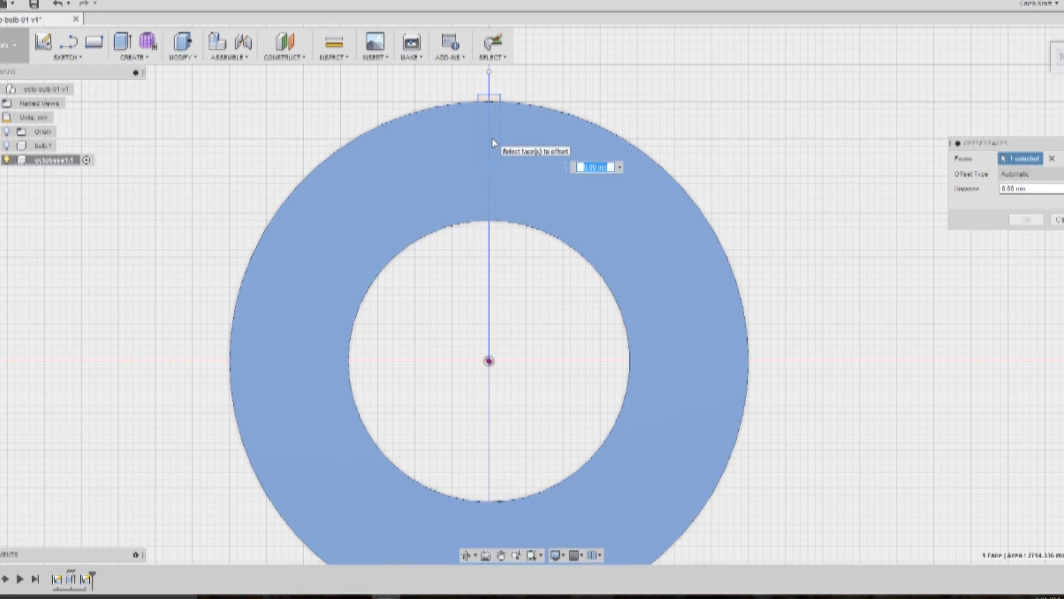
pyautogui.keyDown('shift'); pyautogui.moveTo(768, 267); pyautogui.dragTo(622, 109, button='middle'); pyautogui.keyUp('shift')
pyautogui.keyDown('shift'); pyautogui.moveTo(475, 127); pyautogui.dragTo(351, 140, button='middle'); pyautogui.keyUp('shift')
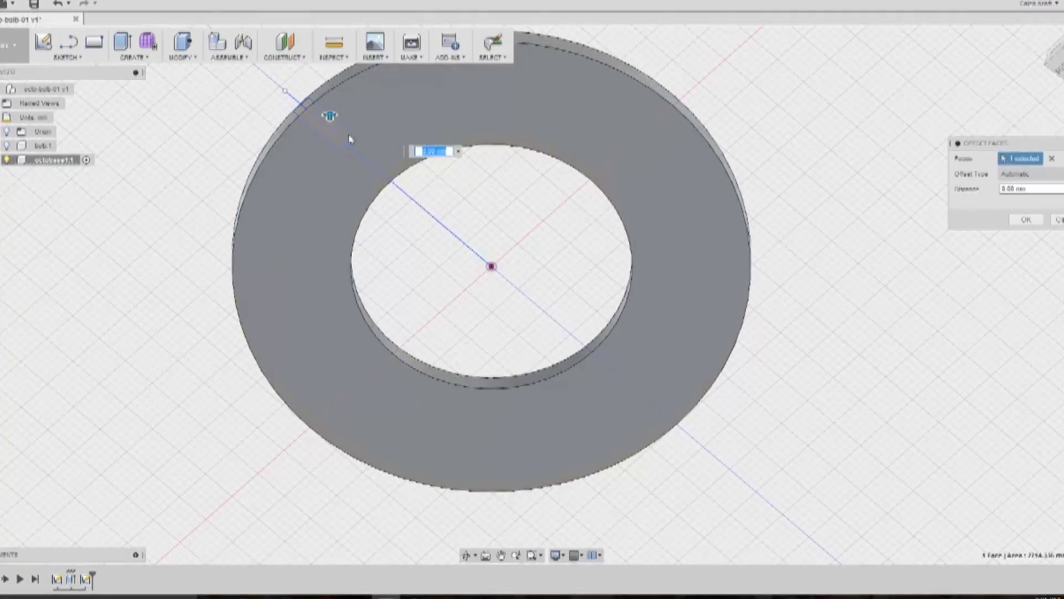
pyautogui.click(313, 123)
pyautogui.click(321, 128)
pyautogui.click(335, 128)
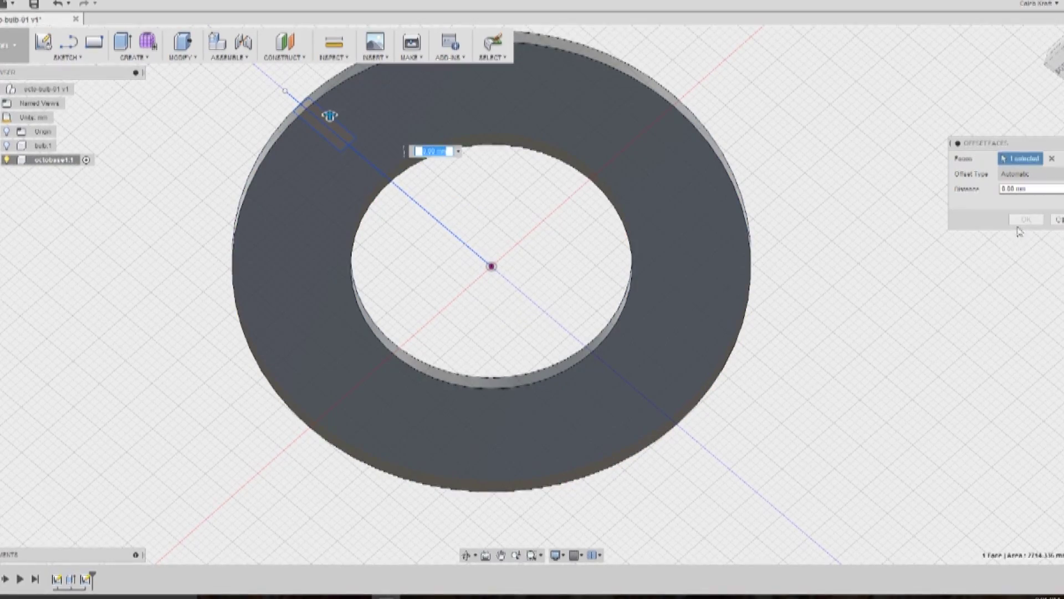
pyautogui.click(1058, 220)
# Delete the centre line and the slot rectangle from the sketch.
pyautogui.doubleClick(334, 128)
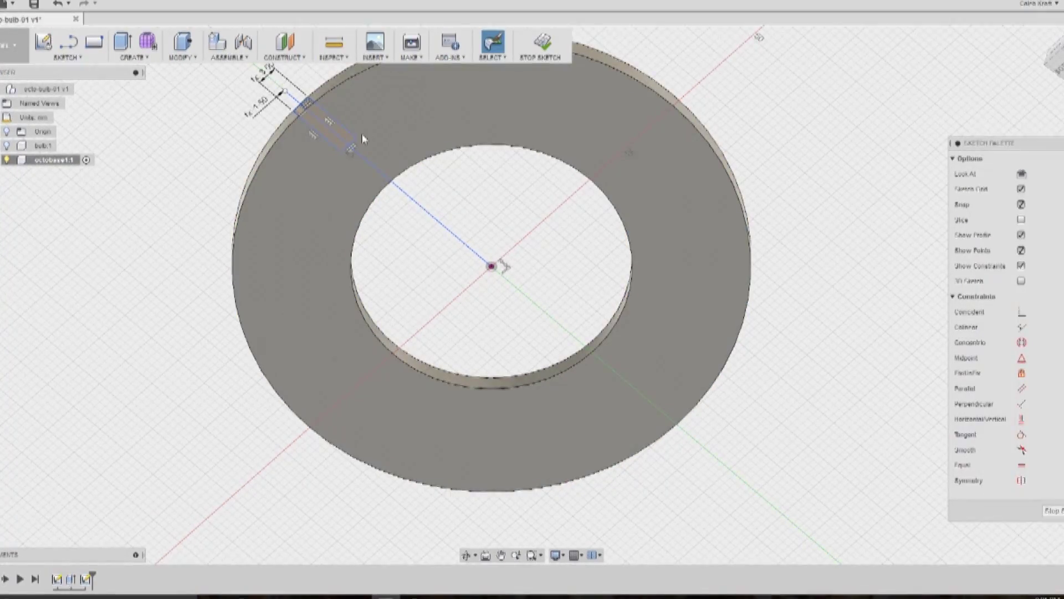
pyautogui.click(336, 130)
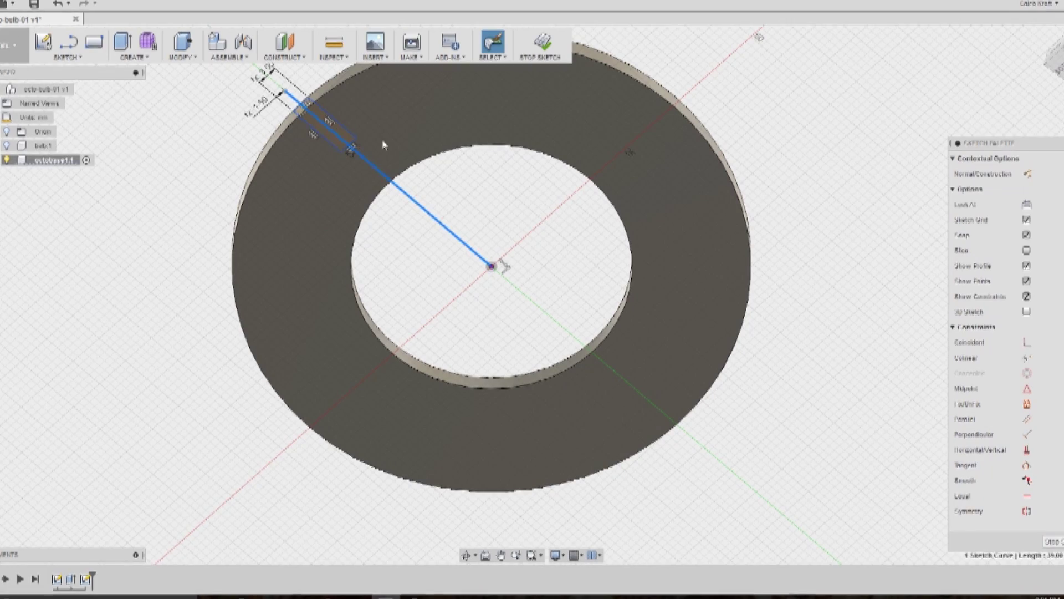
pyautogui.press('Delete')
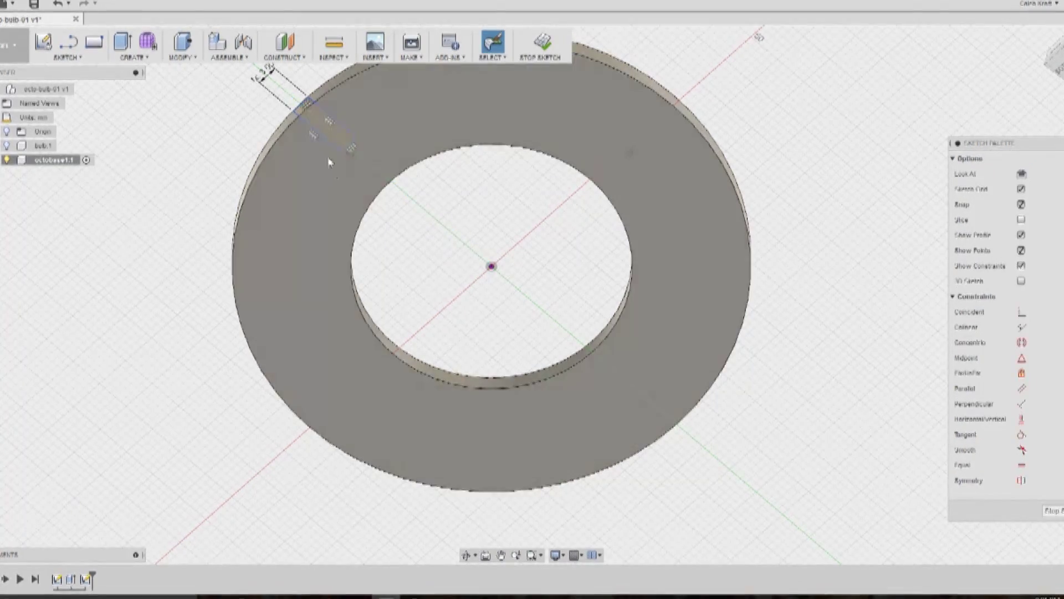
pyautogui.click(319, 138)
pyautogui.press('Delete')
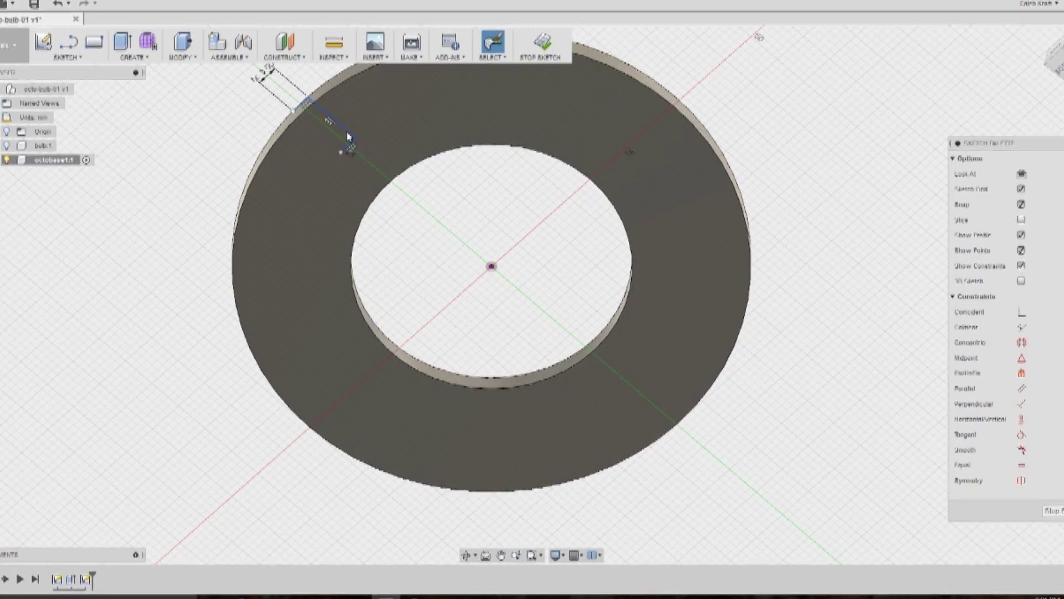
pyautogui.click(347, 140)
pyautogui.press('Delete')
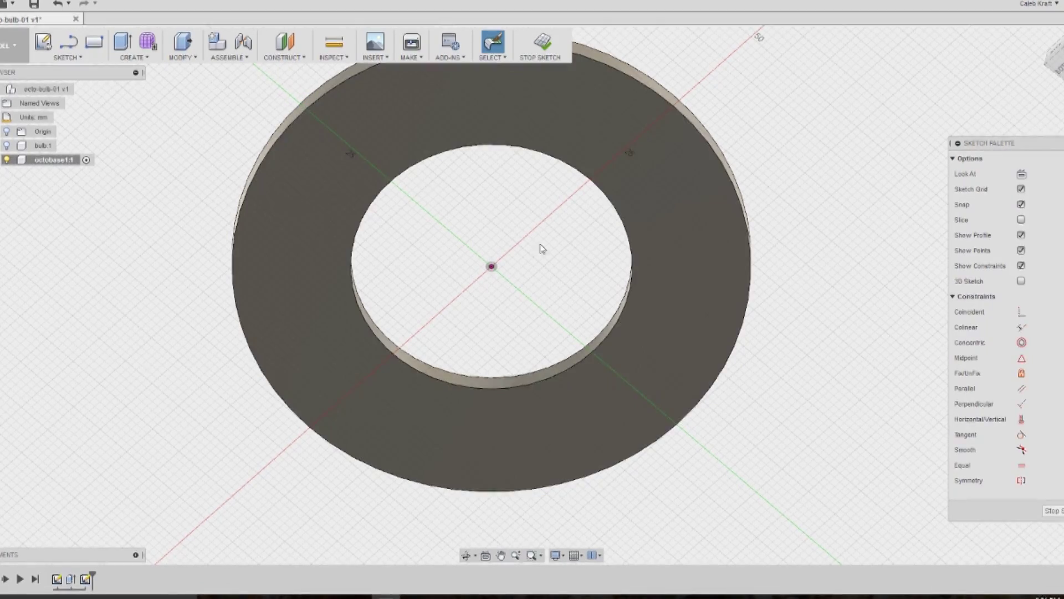
pyautogui.click(378, 133)
pyautogui.click(77, 57)
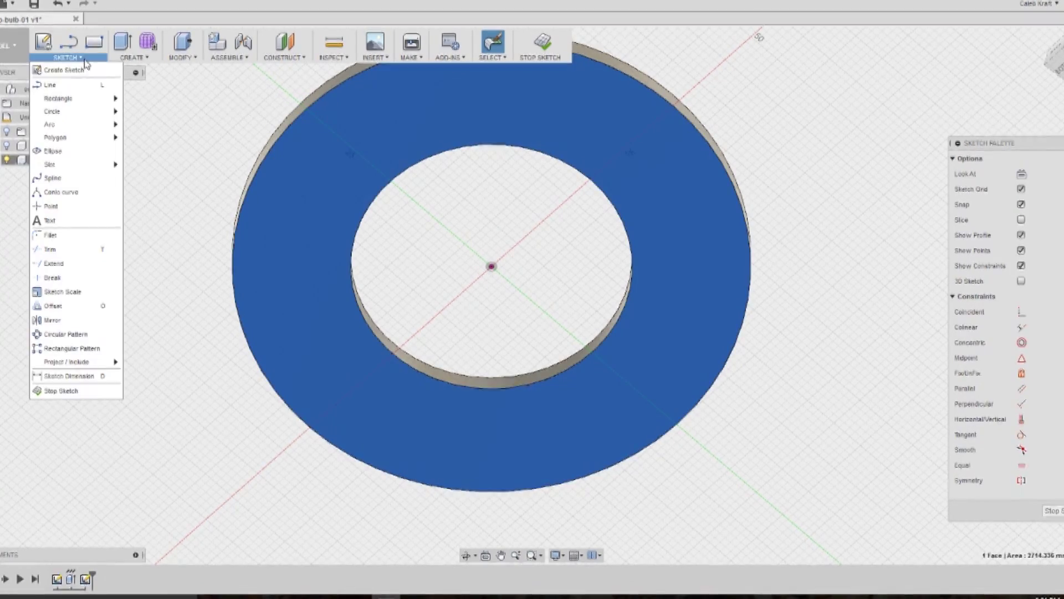
pyautogui.click(83, 85)
pyautogui.click(424, 167)
pyautogui.press('Escape')
pyautogui.click(491, 267)
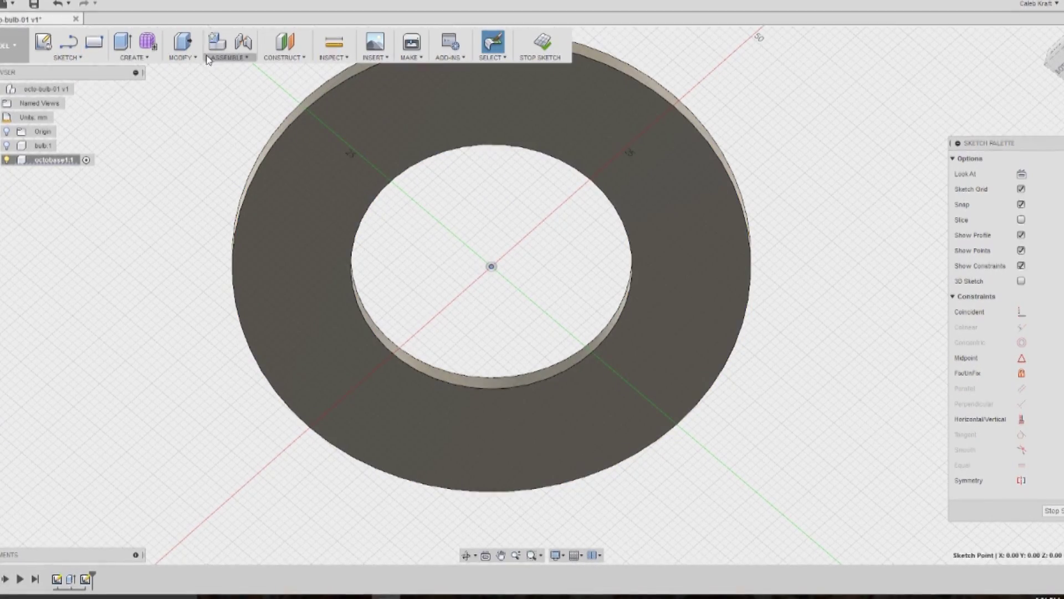
# Sketch a line from the origin along the green axis to just beyond the ring's outer edge.
pyautogui.click(65, 57)
pyautogui.click(50, 85)
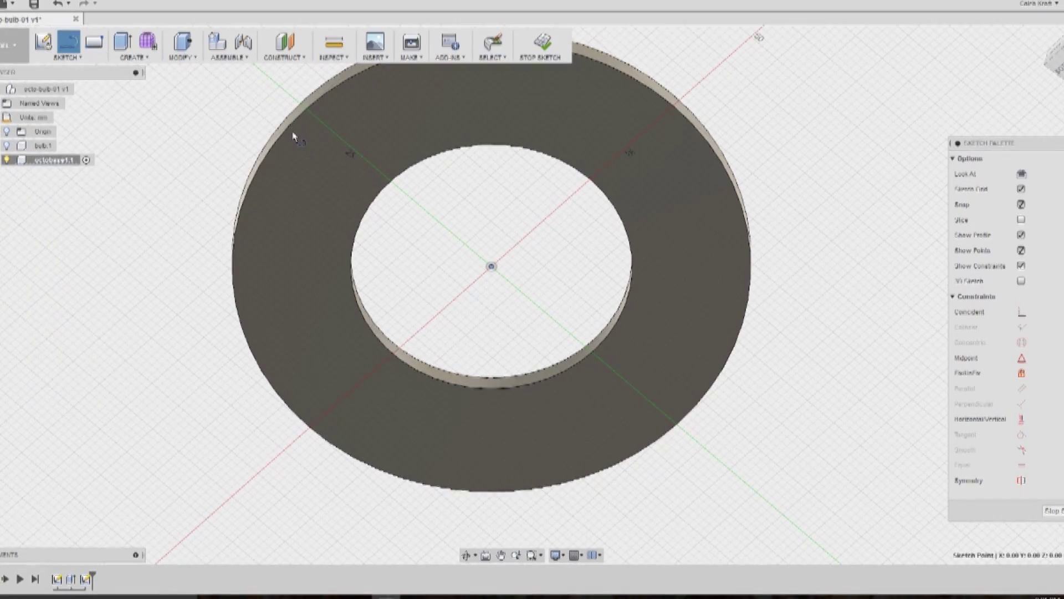
pyautogui.click(492, 267)
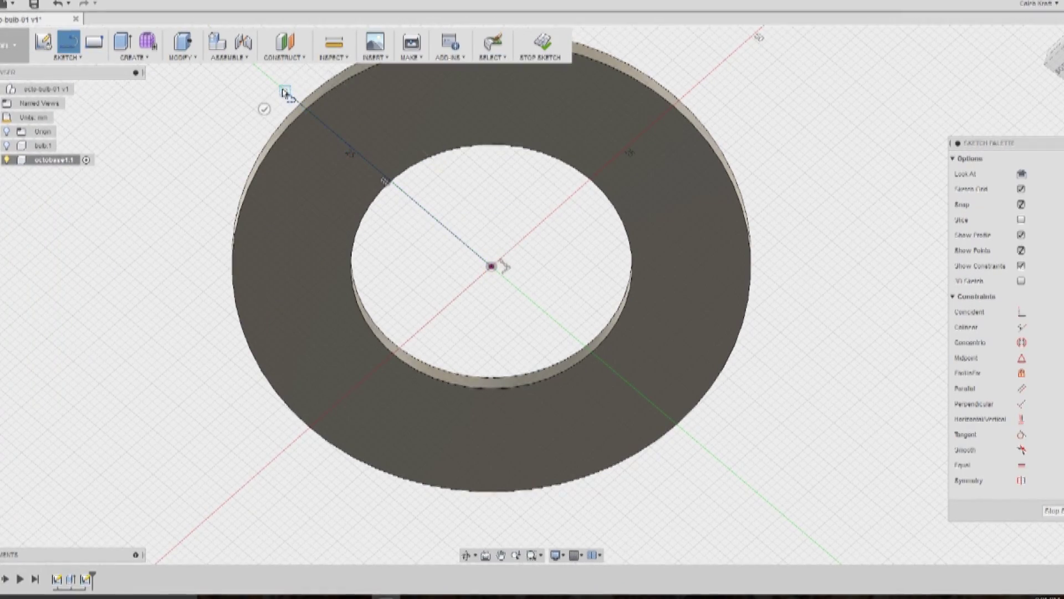
pyautogui.click(284, 92)
pyautogui.press('Escape')
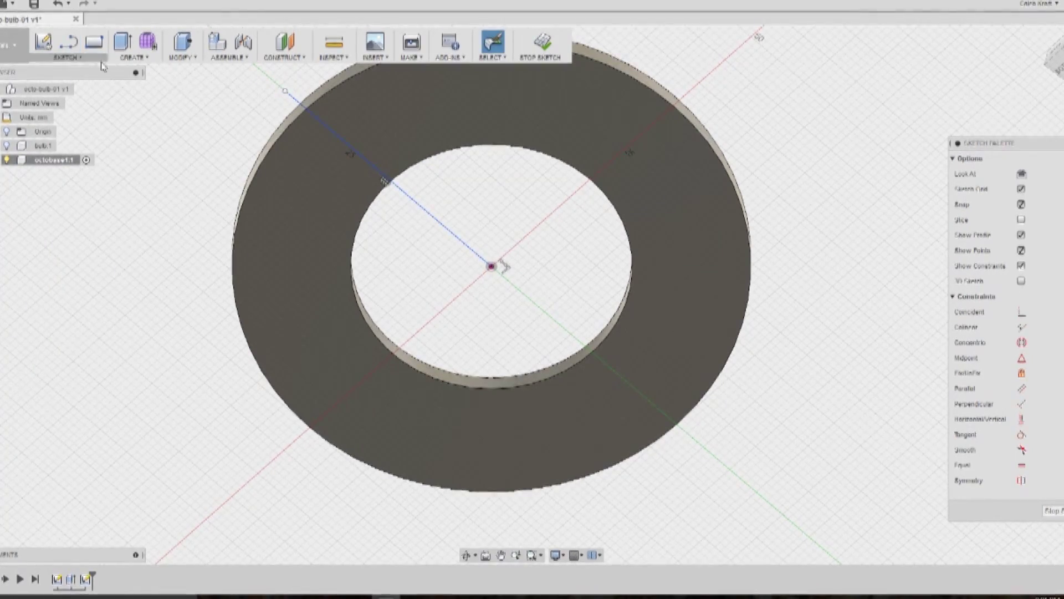
pyautogui.click(69, 57)
pyautogui.moveTo(60, 98)
pyautogui.click(146, 101)
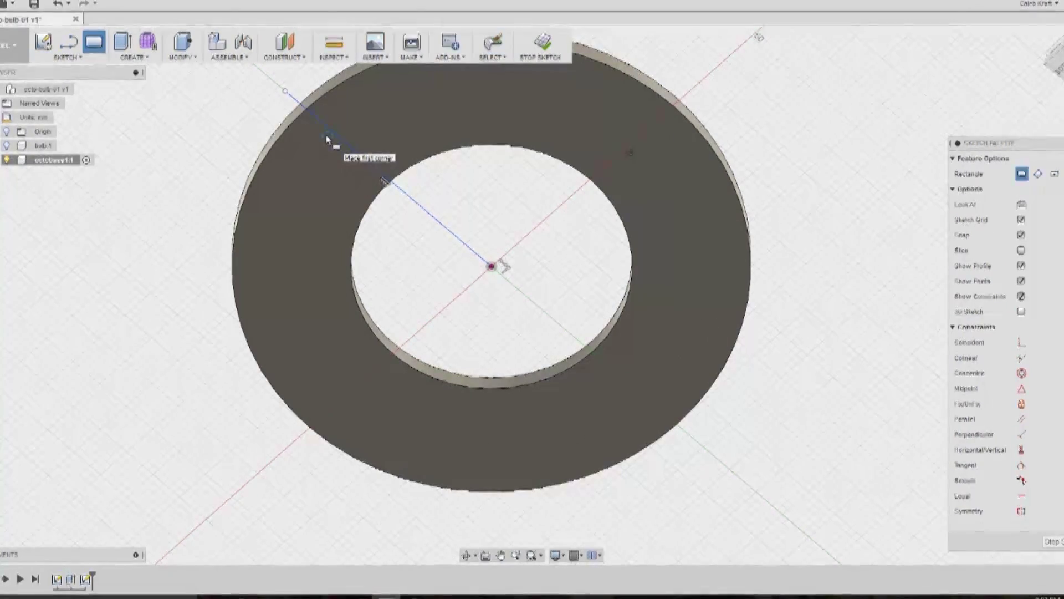
pyautogui.press('Escape')
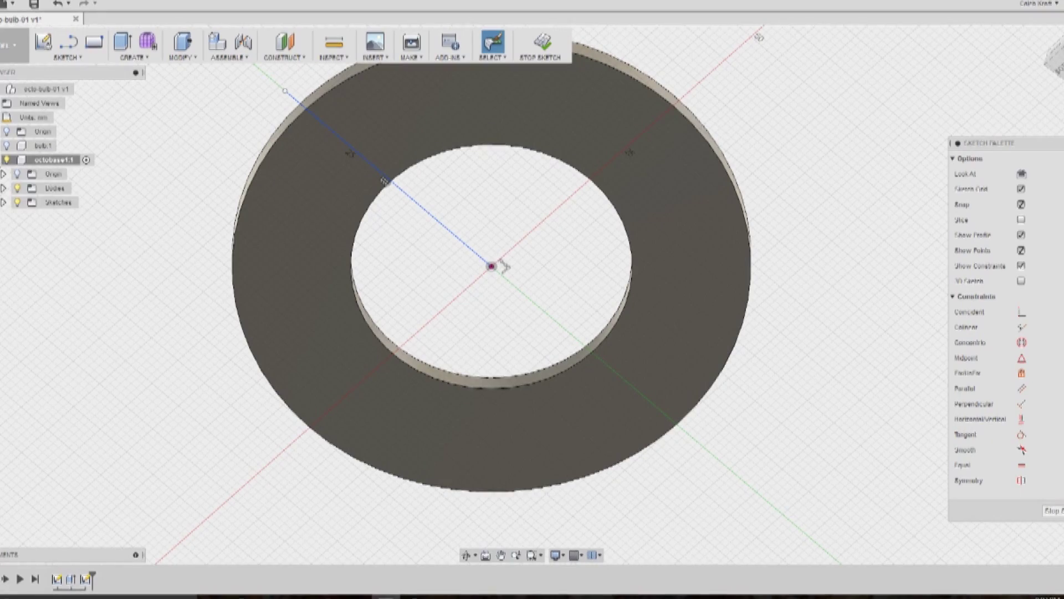
# Delete the second sketch of the octobase1 component, keeping Sketch1.
pyautogui.click(59, 202)
pyautogui.click(3, 203)
pyautogui.click(65, 217)
pyautogui.click(29, 231)
pyautogui.rightClick(63, 229)
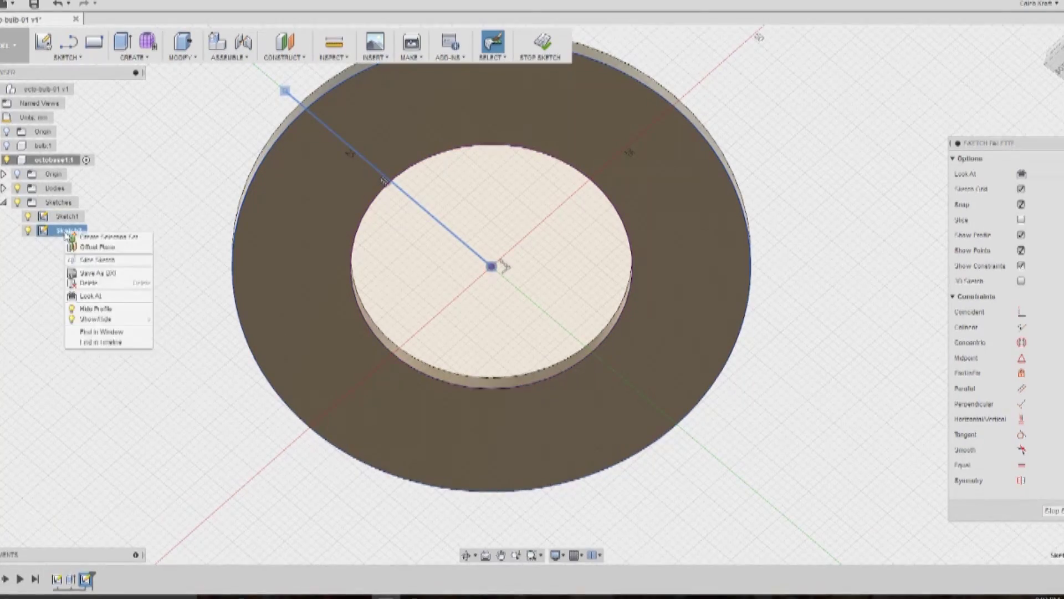
pyautogui.click(76, 258)
# In Sketch1, draw a vertical construction line about 38 mm long from the origin to beyond the ring's outer circle.
pyautogui.click(66, 216)
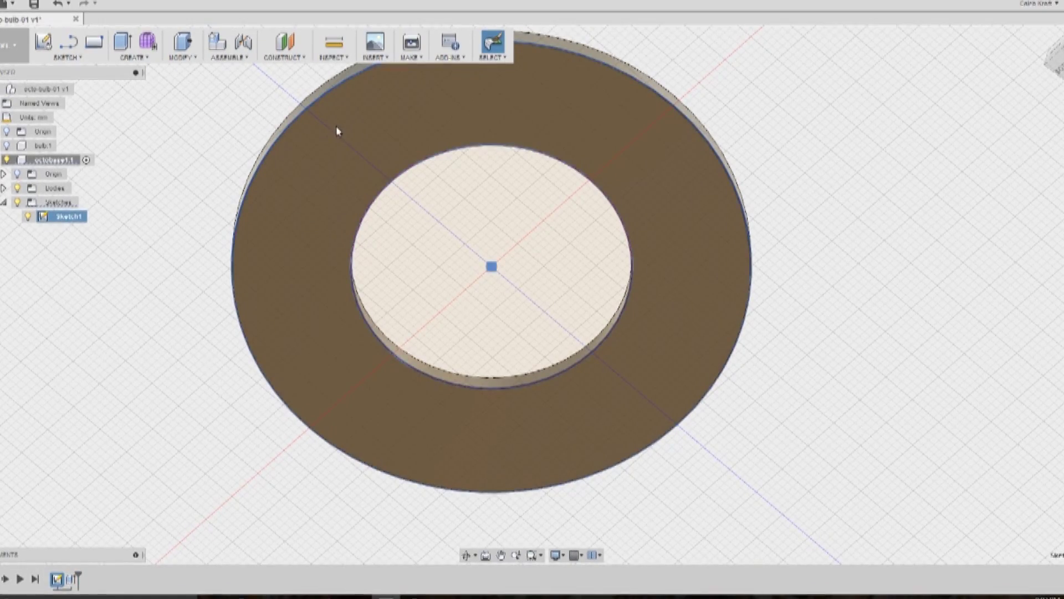
pyautogui.click(68, 59)
pyautogui.moveTo(94, 110)
pyautogui.click(126, 109)
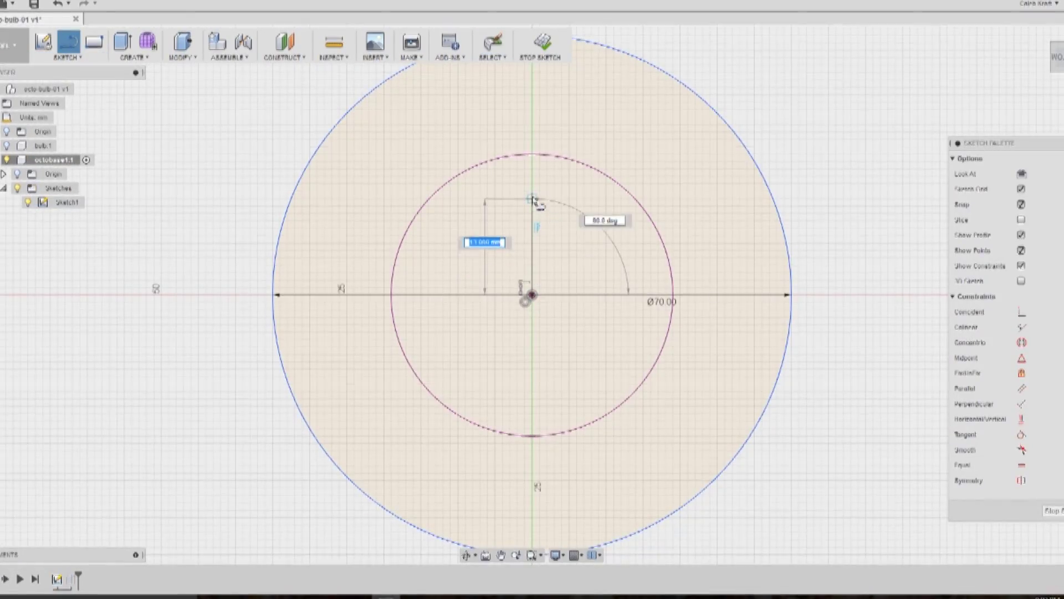
pyautogui.scroll(1, 536, 198)
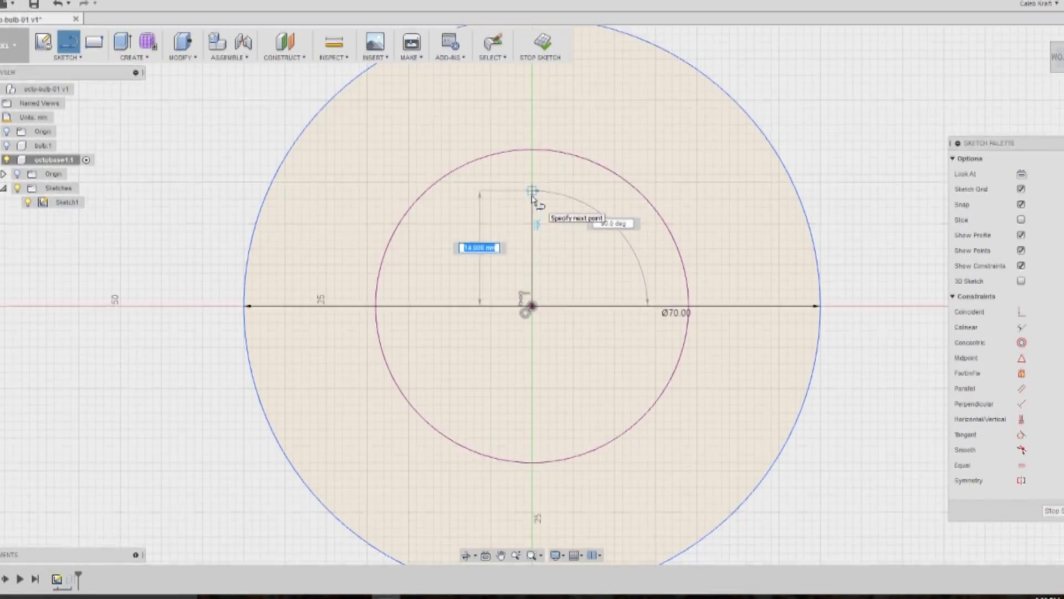
pyautogui.scroll(-3, 532, 195)
pyautogui.click(532, 81)
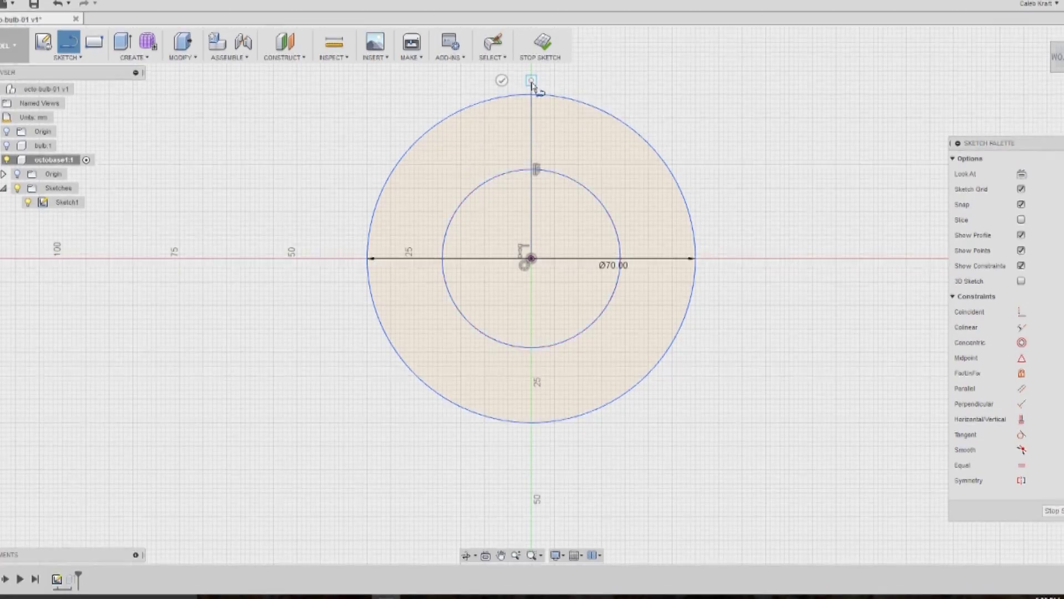
pyautogui.press('Escape')
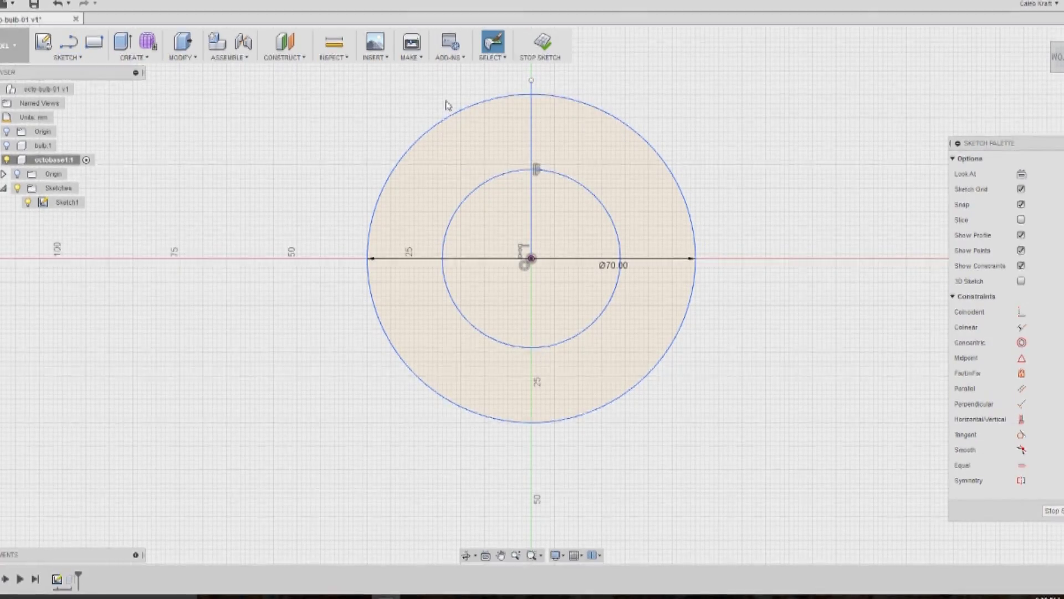
pyautogui.click(531, 112)
pyautogui.press('x')
# Sketch a two-point rectangle about 10 mm long across the ring's outer edge over the construction line, with width set to the stock parameter.
pyautogui.click(66, 57)
pyautogui.moveTo(61, 97)
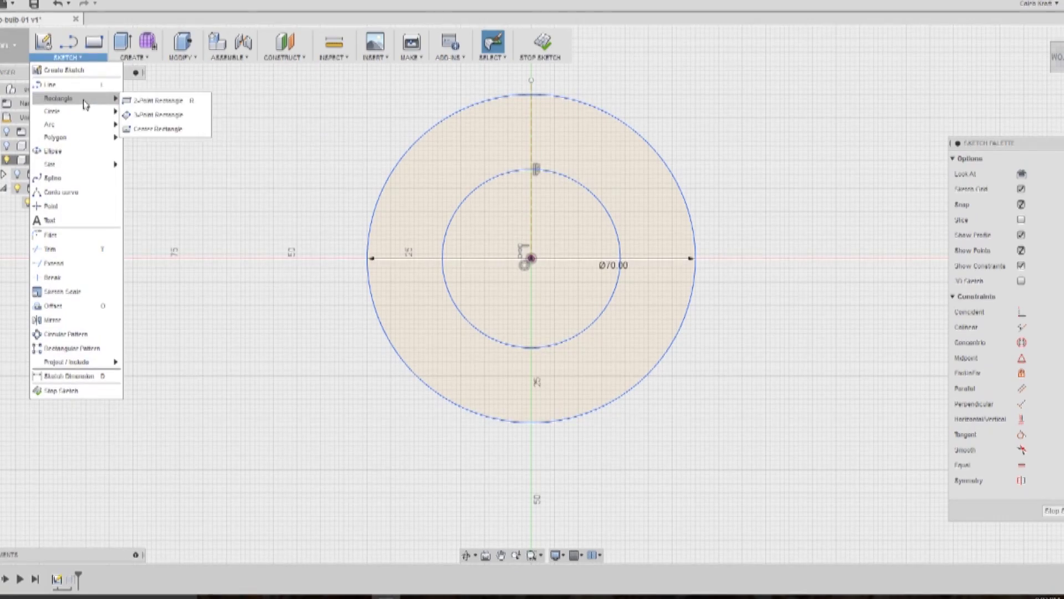
pyautogui.click(166, 95)
pyautogui.click(523, 81)
pyautogui.press('Tab')
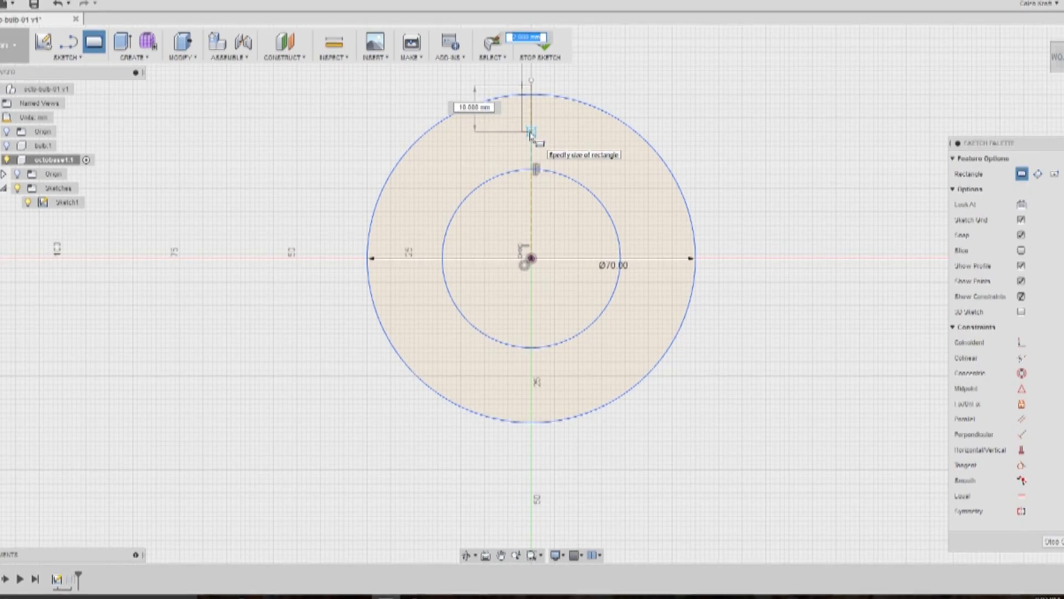
pyautogui.press('BackSpace')
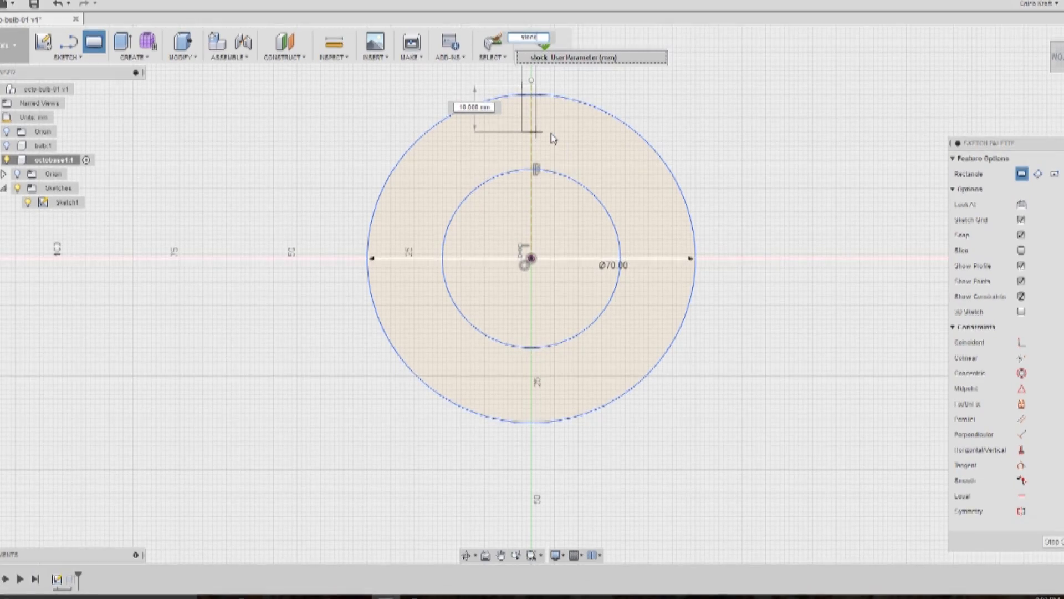
pyautogui.press('Return')
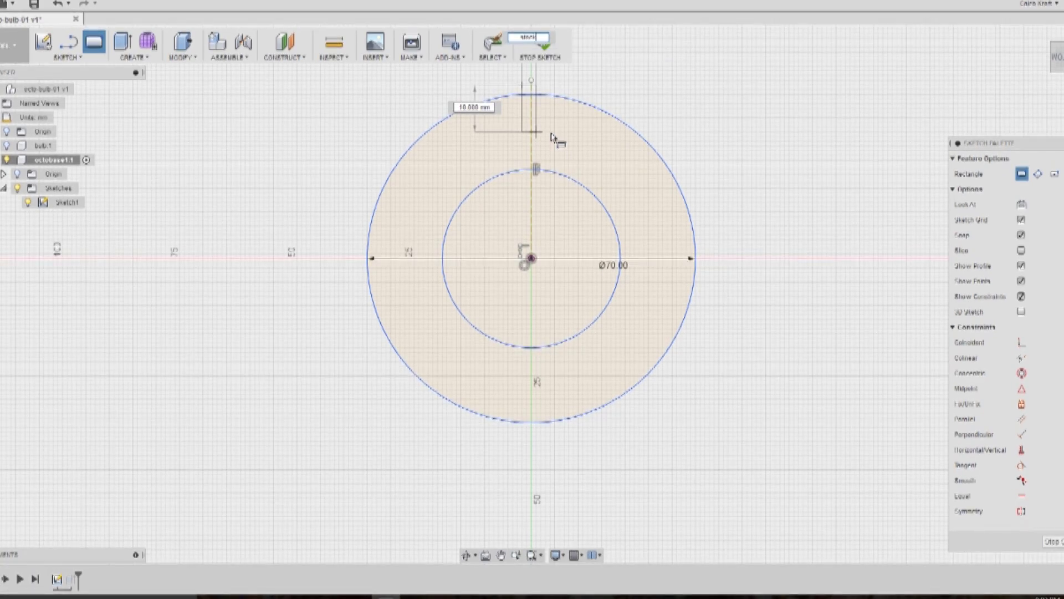
pyautogui.press('Return')
pyautogui.press('Escape')
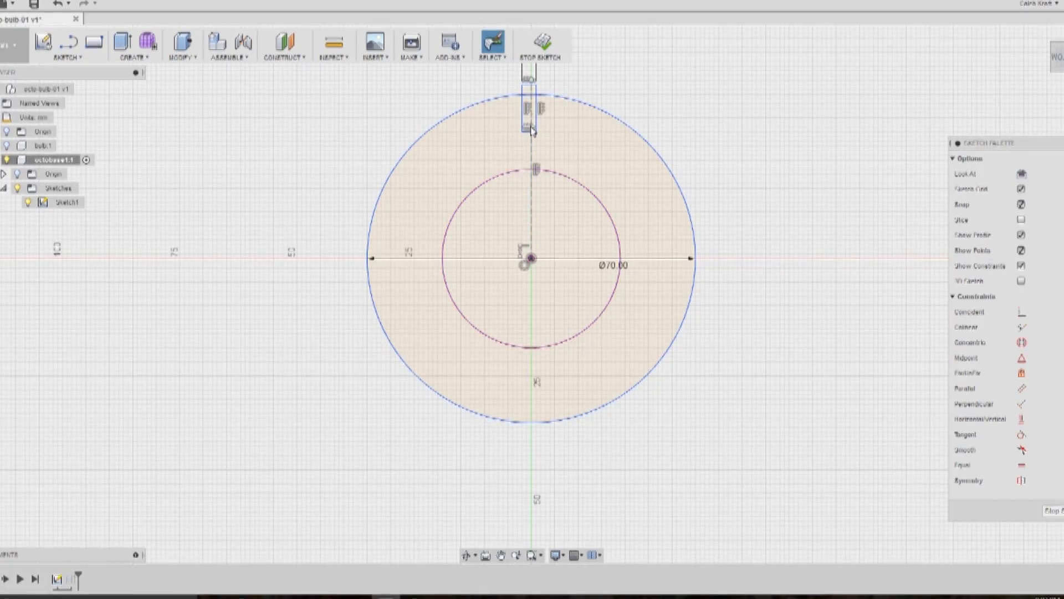
# Dimension the distance from the construction line to the rectangle's long side as half the stock parameter, 1.50 mm.
pyautogui.scroll(2, 534, 117)
pyautogui.scroll(3, 534, 116)
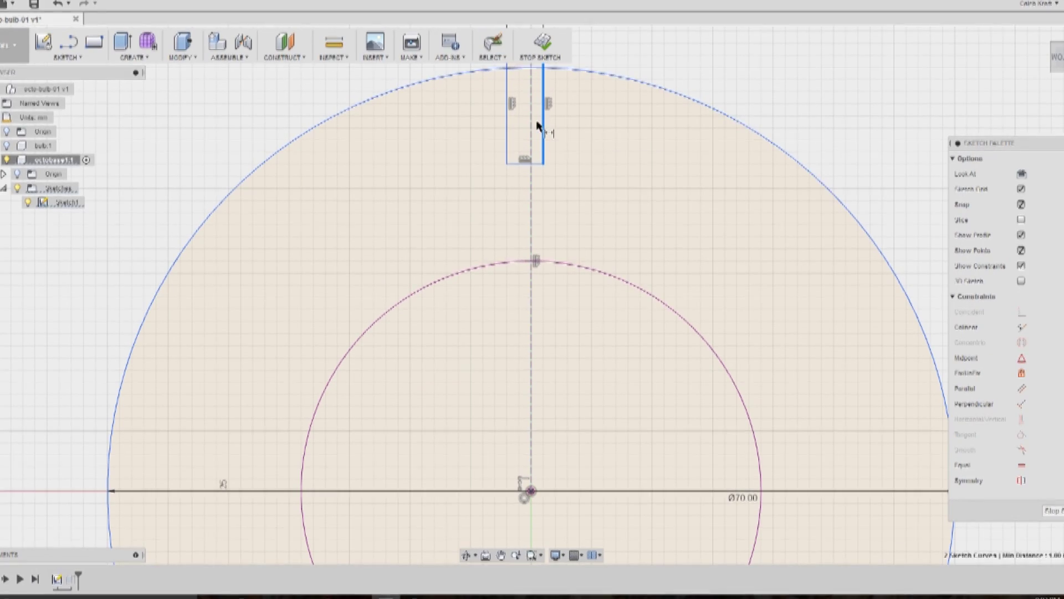
pyautogui.click(541, 202)
pyautogui.write('st')
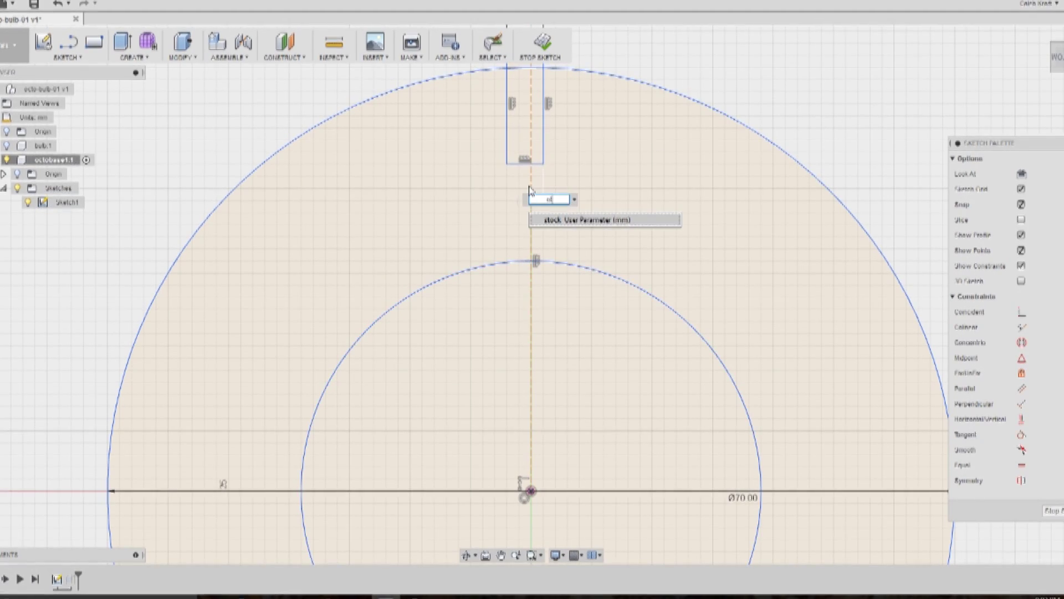
pyautogui.write('ock')
pyautogui.press('Return')
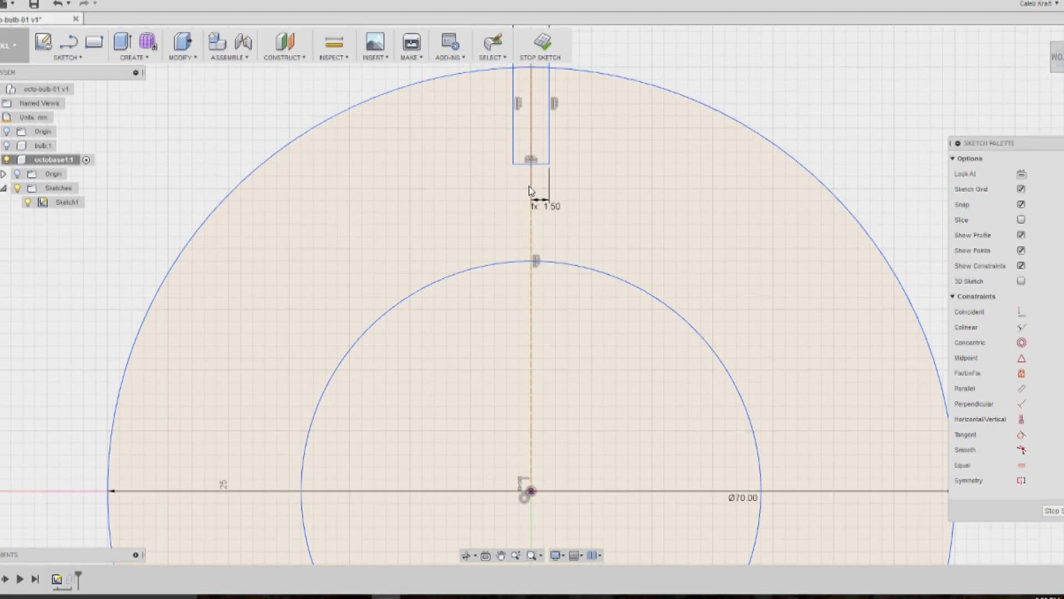
# Move the slot rectangle inward along the construction line until its outer end sits just outside the ring's outer circle.
pyautogui.scroll(-2, 554, 166)
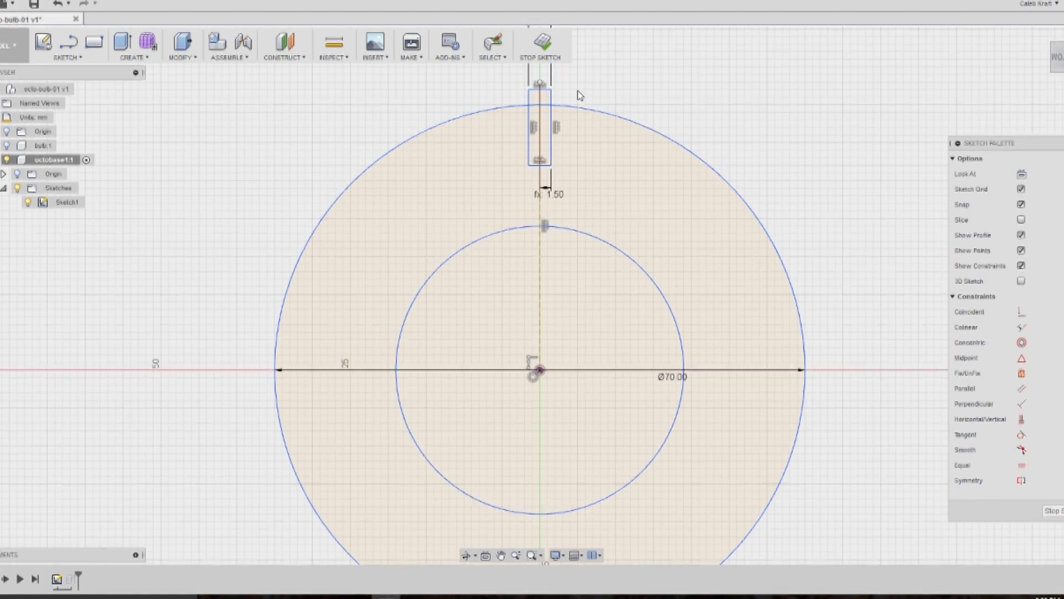
pyautogui.click(543, 92)
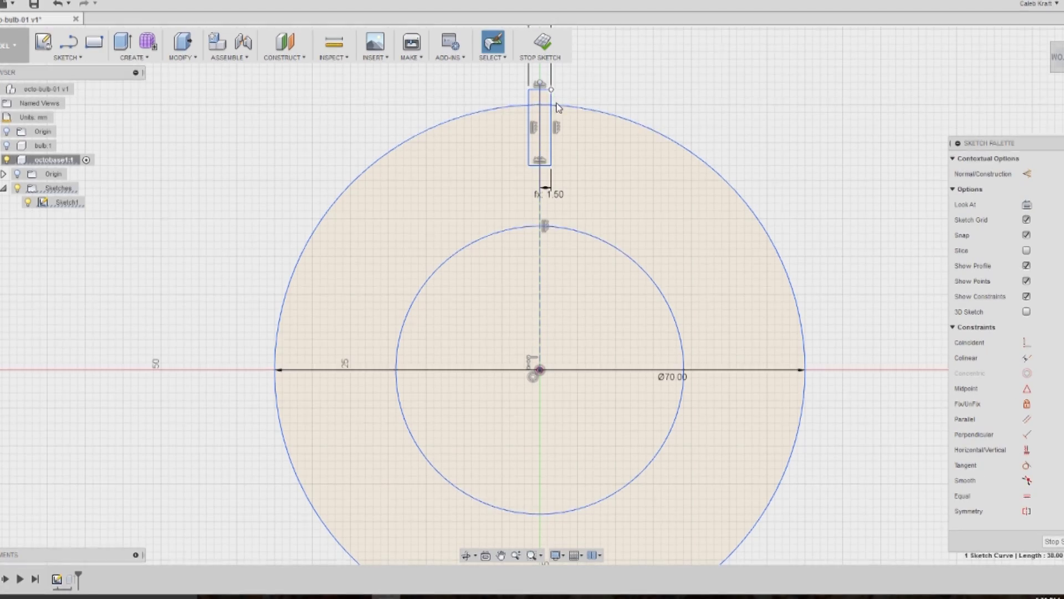
pyautogui.doubleClick(552, 105)
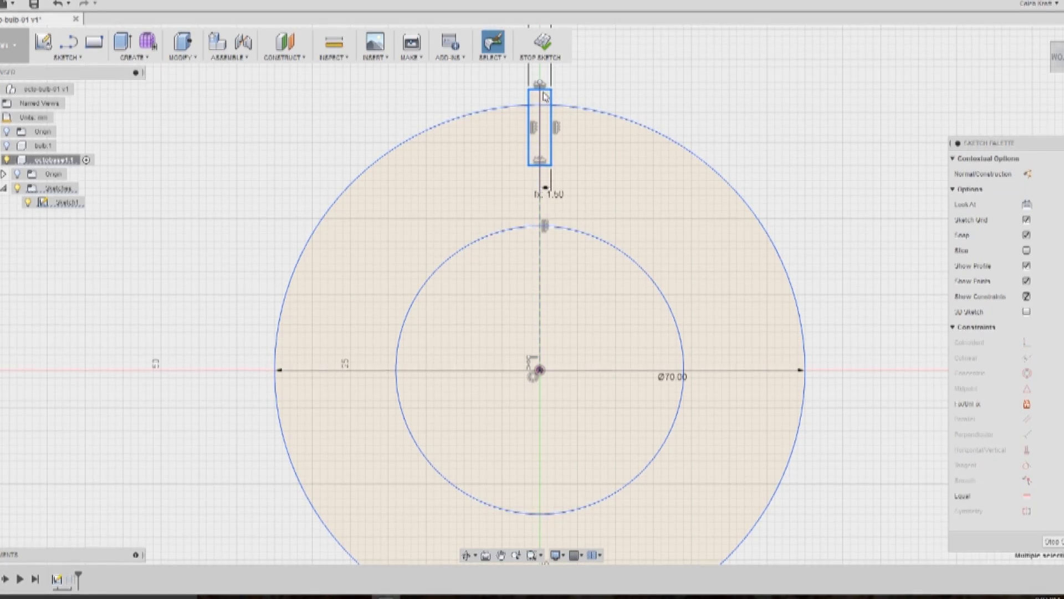
pyautogui.click(544, 94)
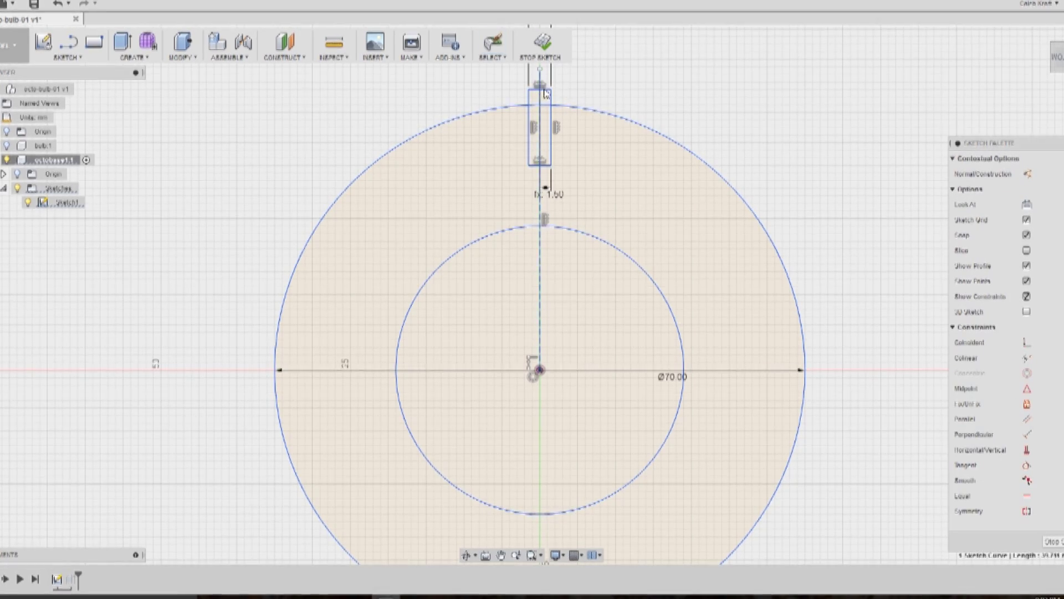
pyautogui.doubleClick(544, 95)
pyautogui.moveTo(546, 96); pyautogui.dragTo(546, 107)
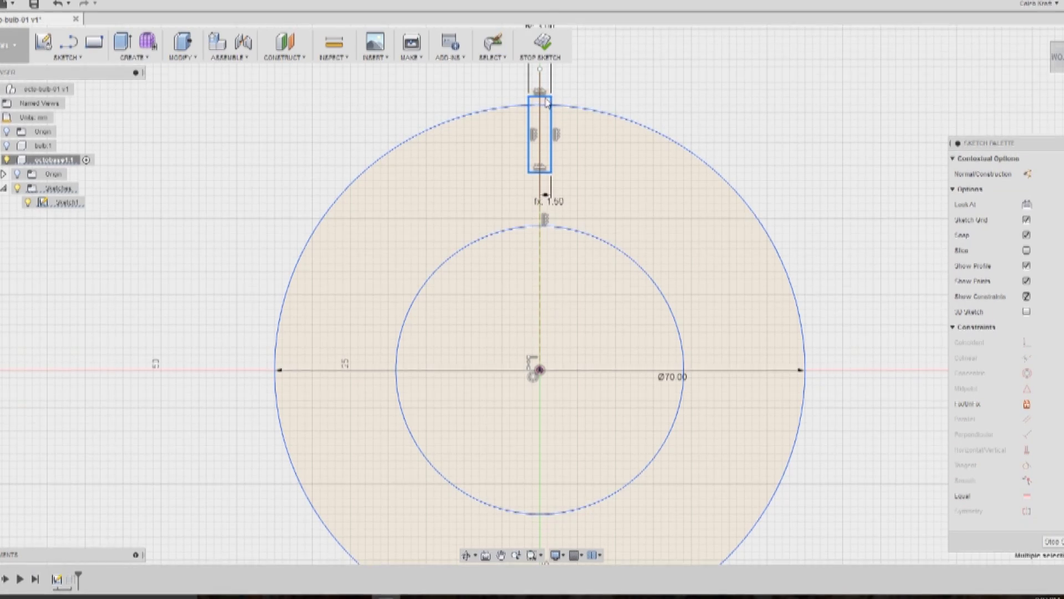
pyautogui.click(547, 143)
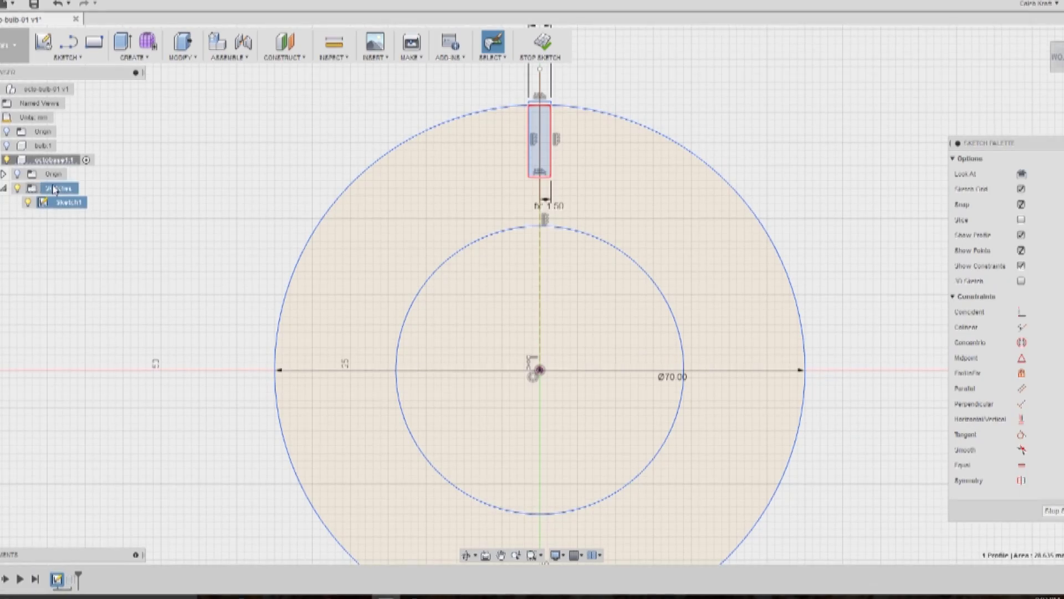
pyautogui.click(52, 160)
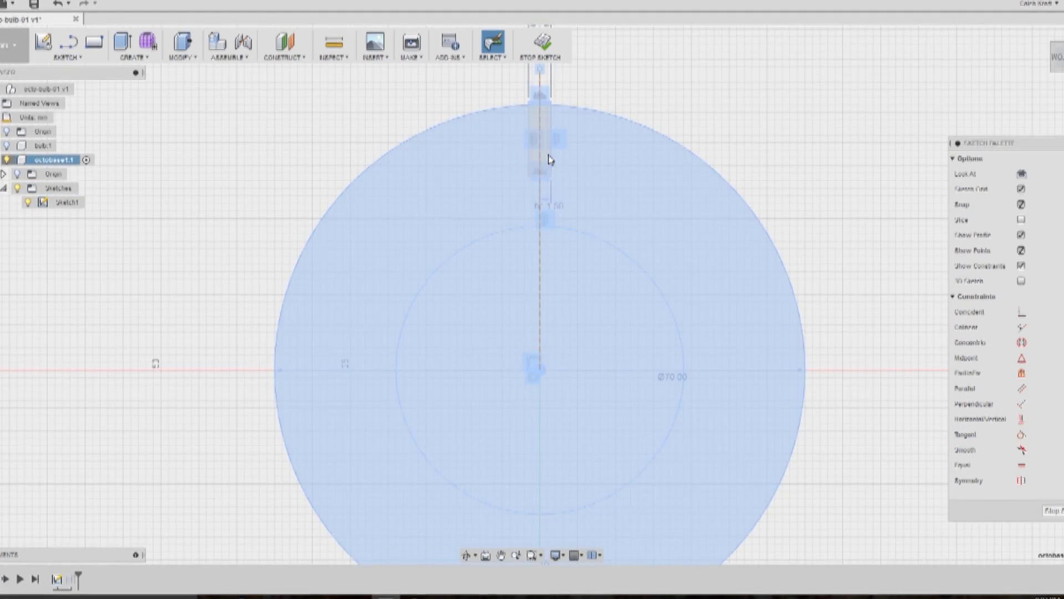
pyautogui.click(549, 161)
pyautogui.click(541, 157)
# Extrude the part of the slot rectangle inside the ring by 7 mm as a cut through the ring.
pyautogui.keyDown('shift'); pyautogui.moveTo(715, 106); pyautogui.dragTo(686, 125, button='middle'); pyautogui.keyUp('shift')
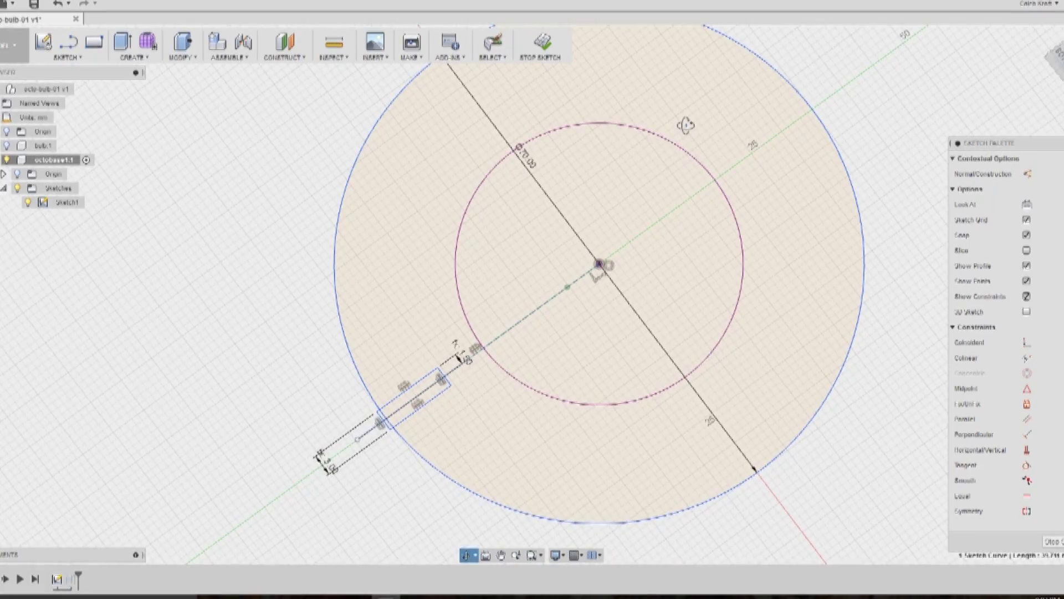
pyautogui.keyDown('shift'); pyautogui.moveTo(423, 278); pyautogui.dragTo(438, 224, button='middle'); pyautogui.keyUp('shift')
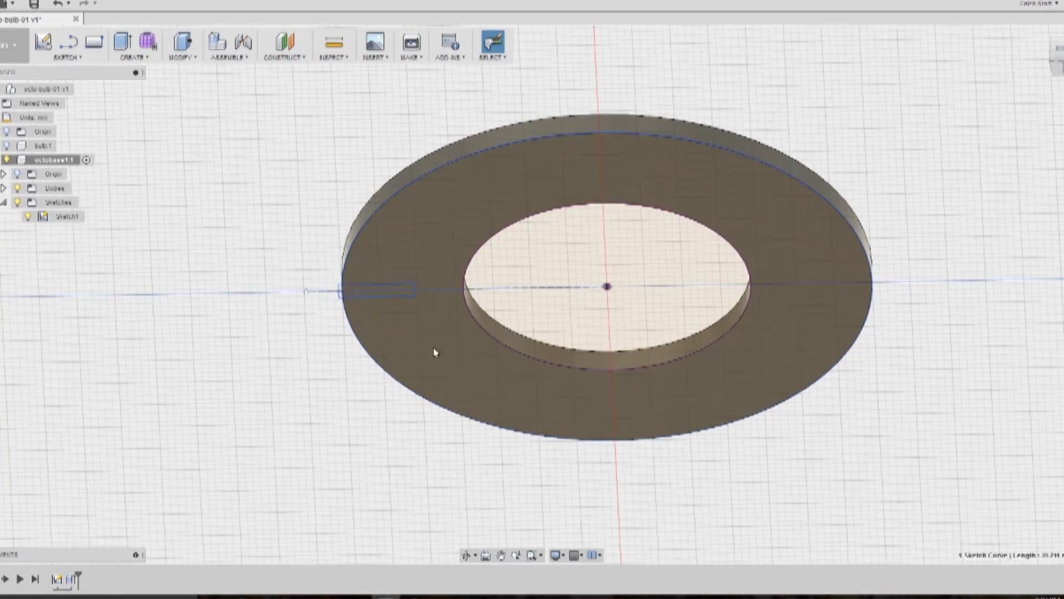
pyautogui.click(401, 294)
pyautogui.rightClick(401, 294)
pyautogui.click(439, 277)
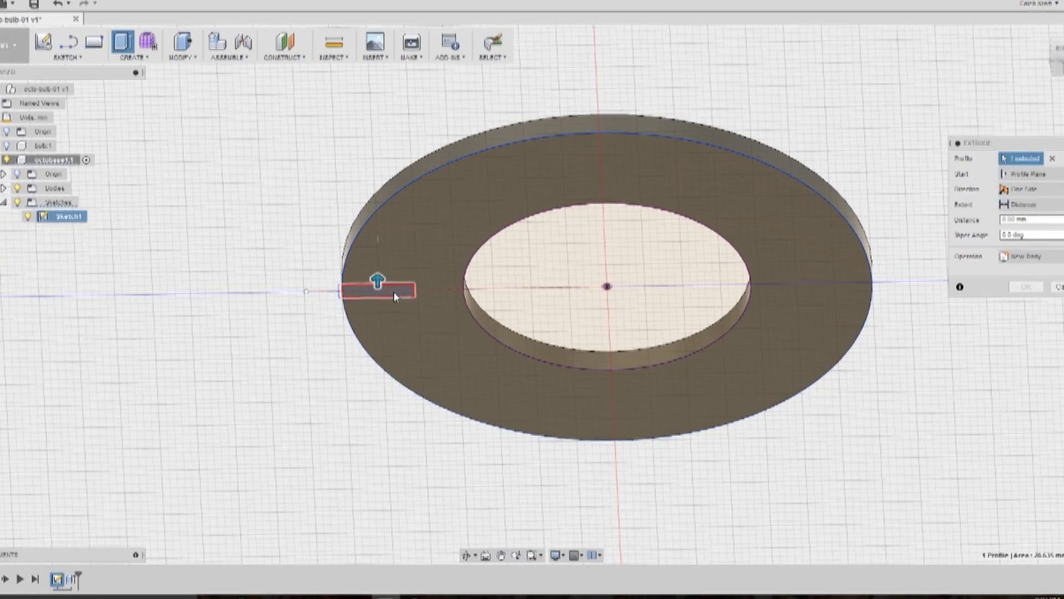
pyautogui.click(394, 292)
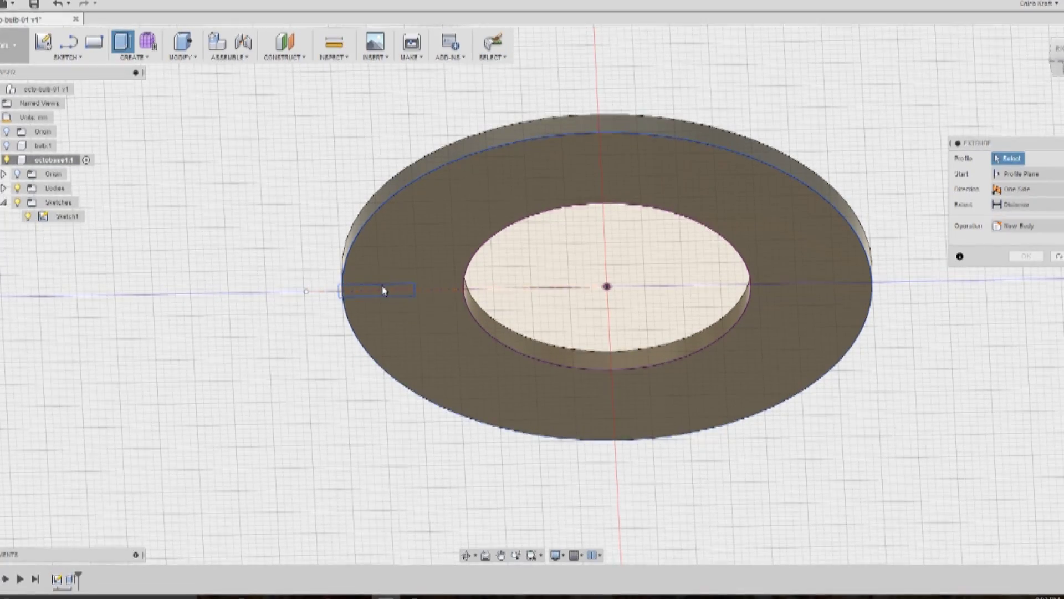
pyautogui.click(361, 291)
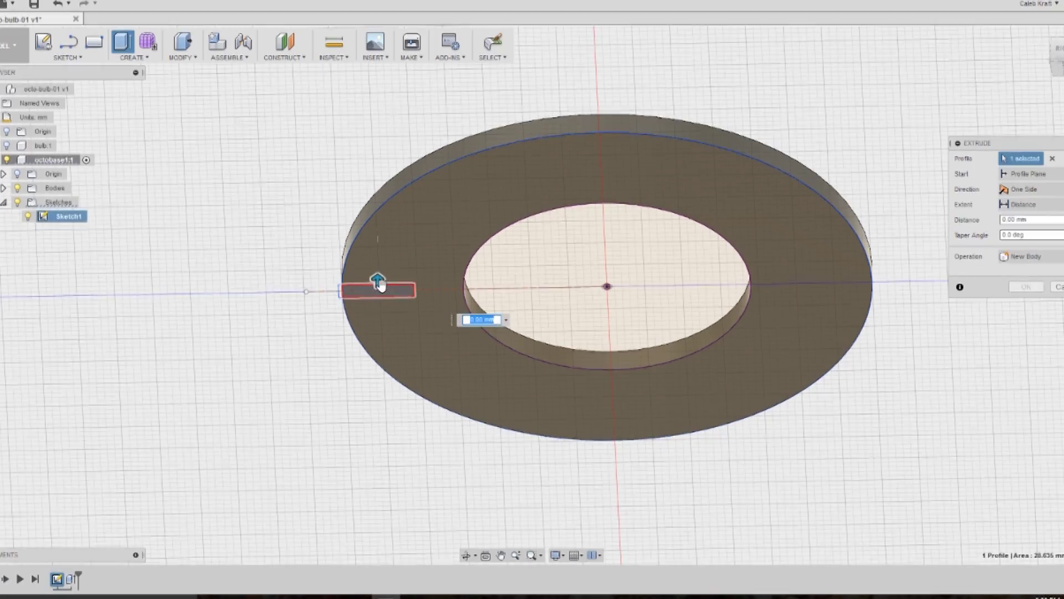
pyautogui.moveTo(377, 280); pyautogui.dragTo(377, 236)
pyautogui.keyDown('shift'); pyautogui.moveTo(546, 340); pyautogui.dragTo(527, 387, button='middle'); pyautogui.keyUp('shift')
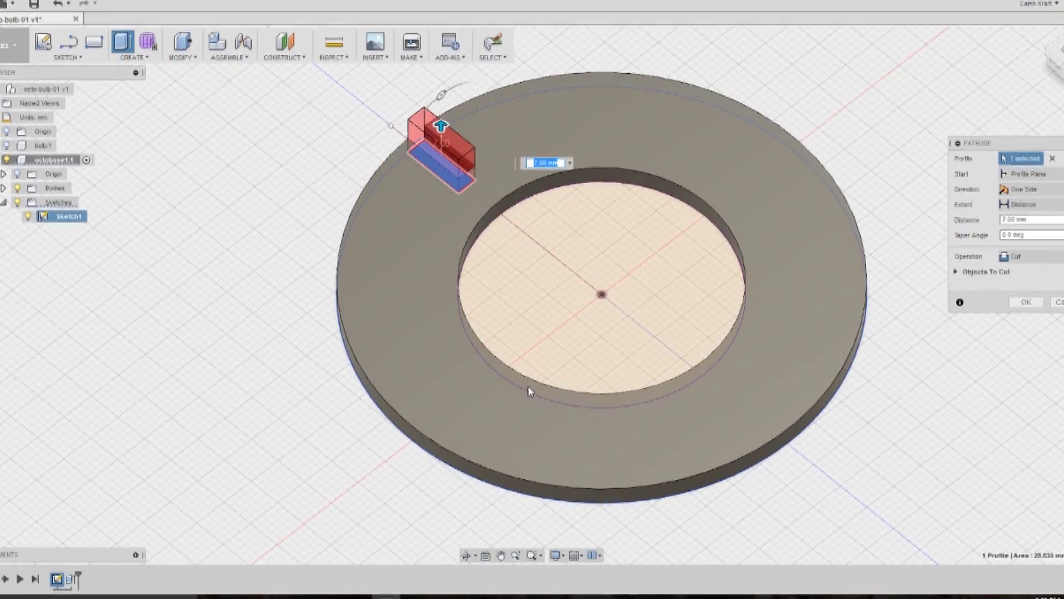
pyautogui.click(1027, 303)
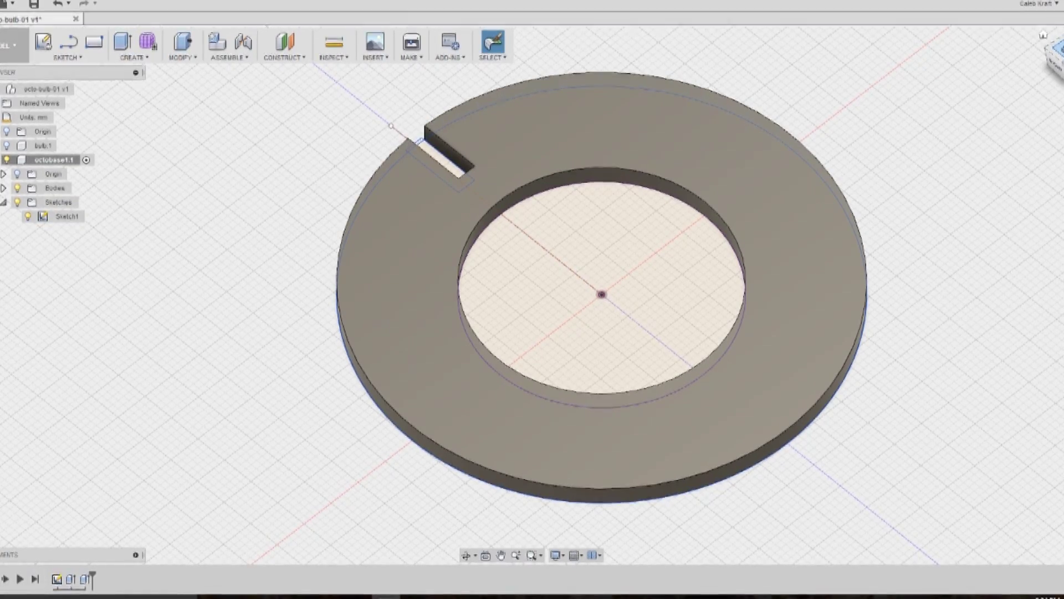
# Set up a circular pattern of the slot cut feature around the ring's vertical centre axis.
pyautogui.click(1061, 46)
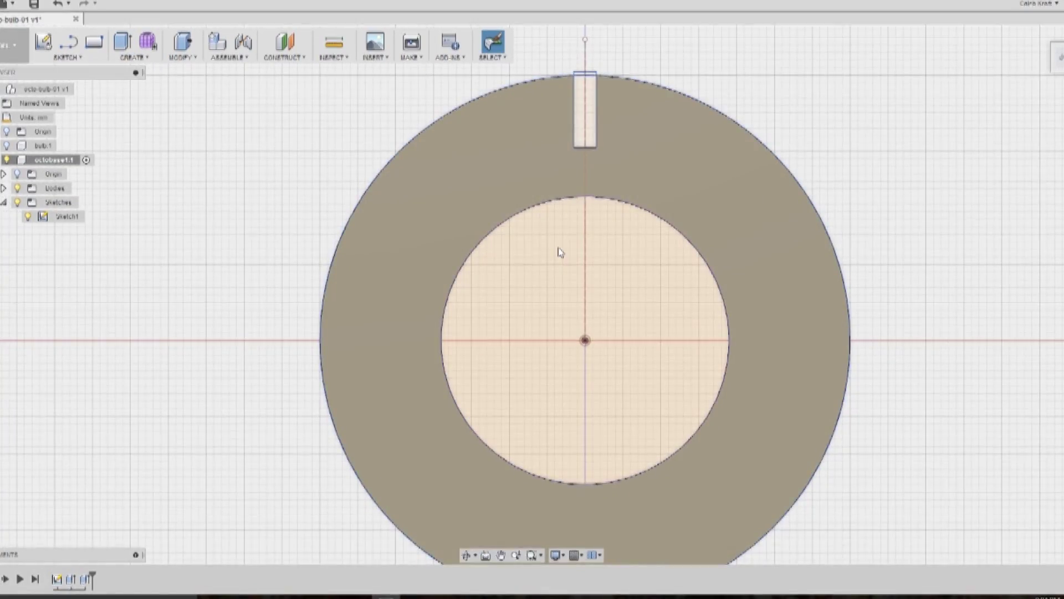
pyautogui.click(187, 60)
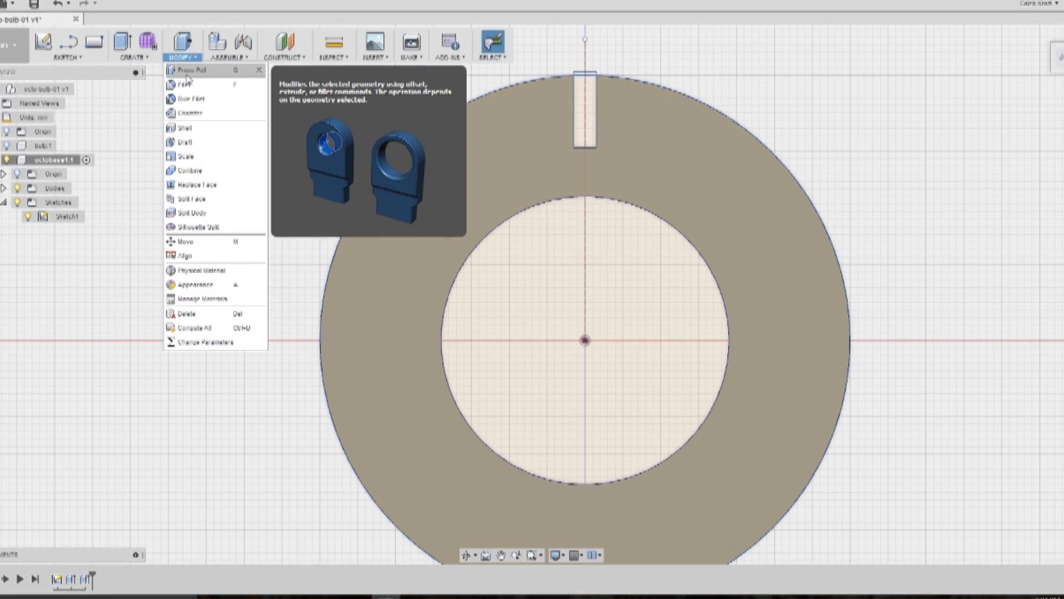
pyautogui.click(133, 57)
pyautogui.moveTo(166, 284)
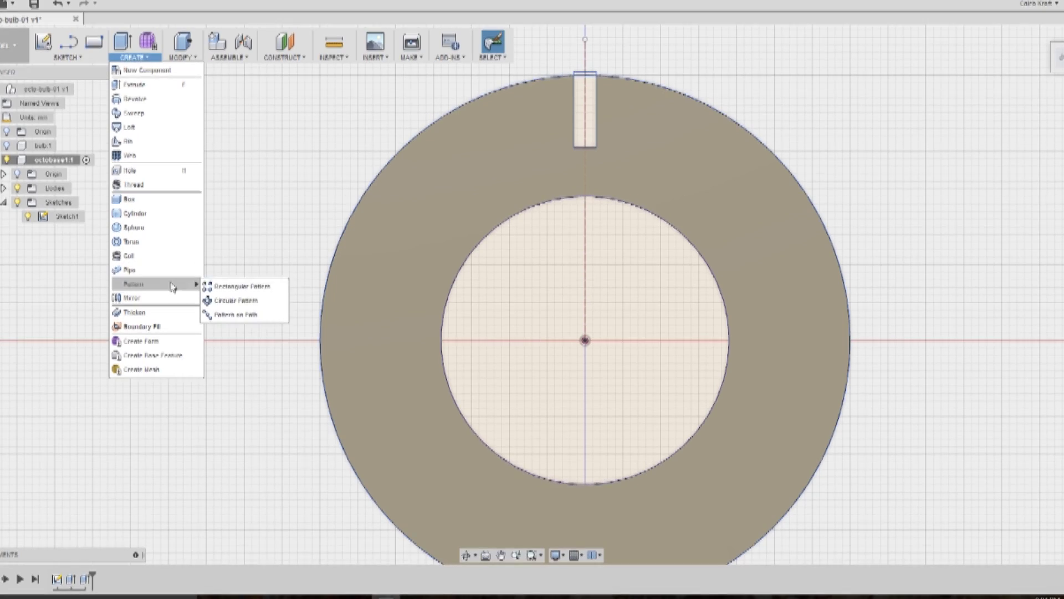
pyautogui.click(233, 297)
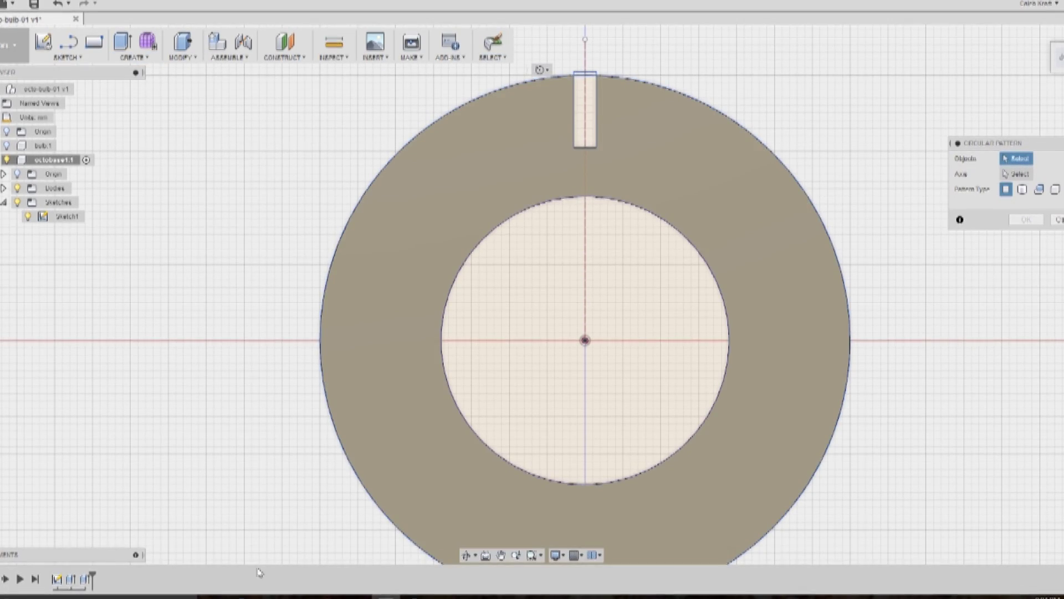
pyautogui.click(83, 581)
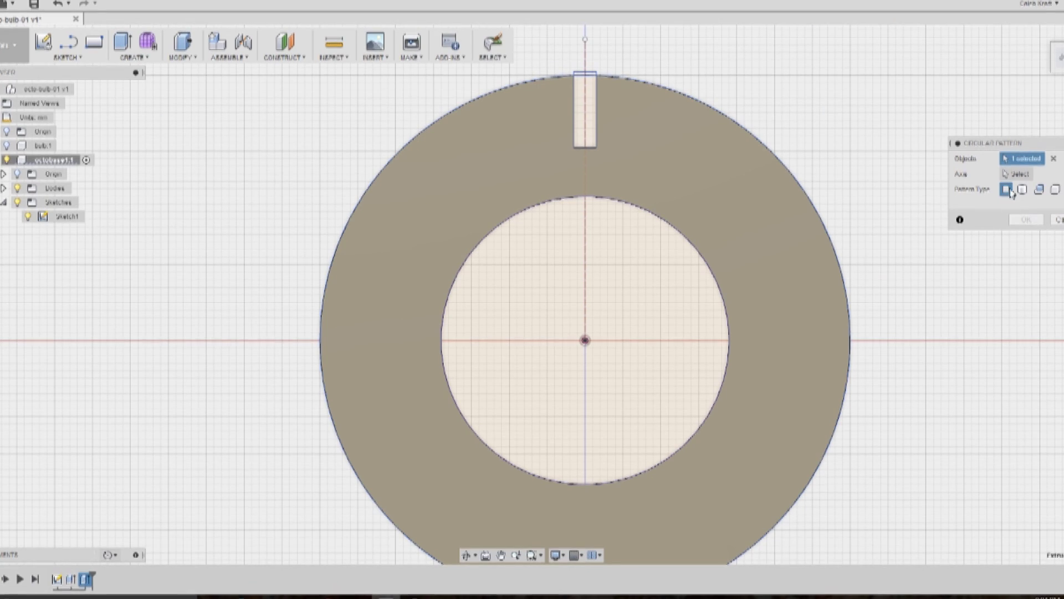
pyautogui.click(1017, 174)
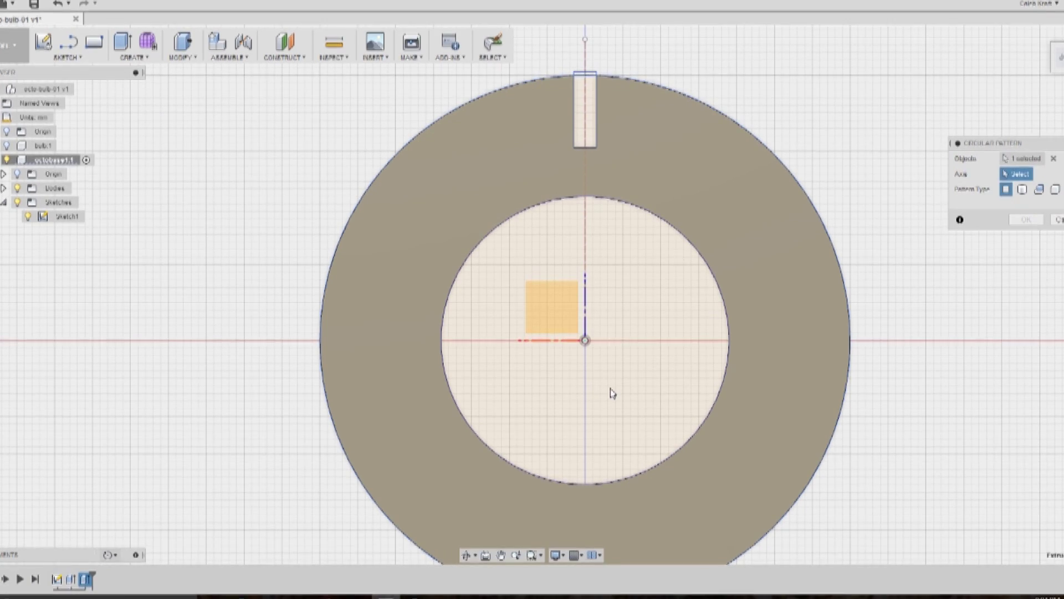
pyautogui.moveTo(609, 383)
pyautogui.keyDown('shift'); pyautogui.mouseDown(button='middle')
pyautogui.moveTo(613, 355)
pyautogui.moveTo(601, 334)
pyautogui.mouseUp(button='middle'); pyautogui.keyUp('shift')
pyautogui.click(595, 330)
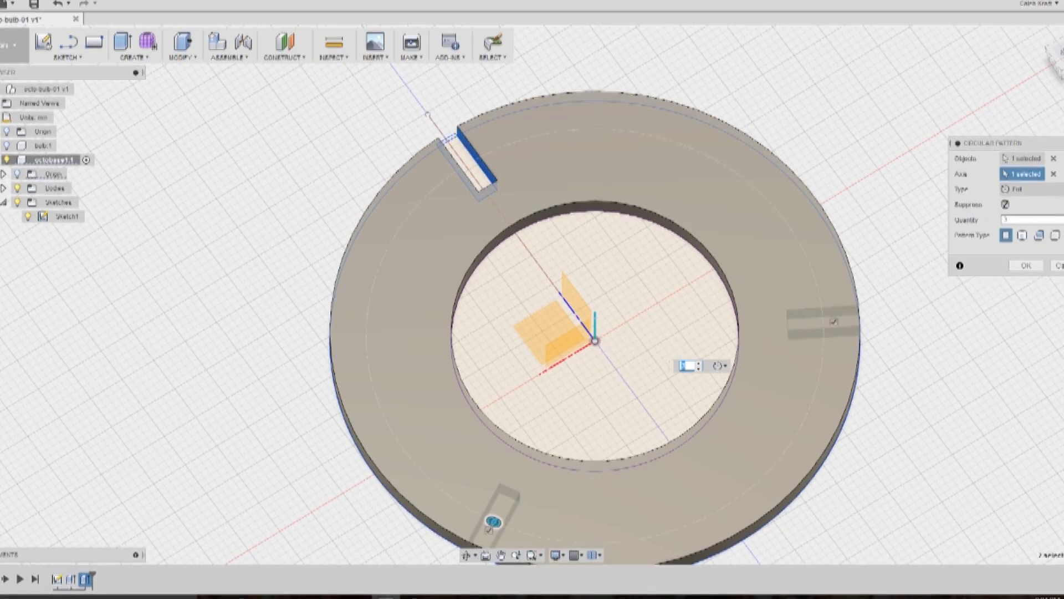
# Set the circular pattern quantity to 12, finish the slot pattern and save the design as a new version.
pyautogui.moveTo(405, 451); pyautogui.dragTo(370, 296)
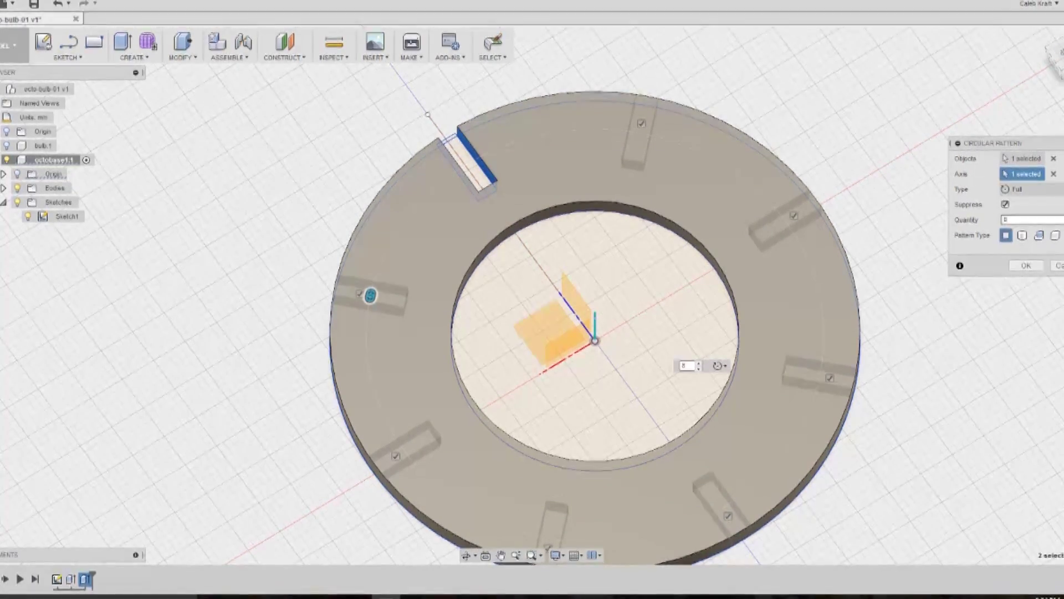
pyautogui.moveTo(371, 295); pyautogui.dragTo(389, 245)
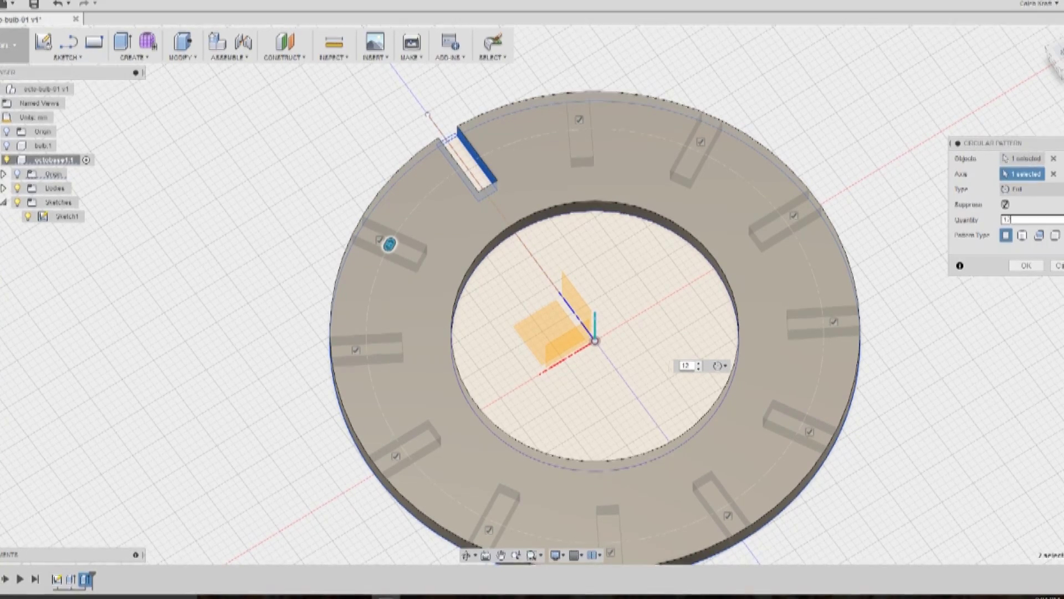
pyautogui.press('Down')
pyautogui.press('Up')
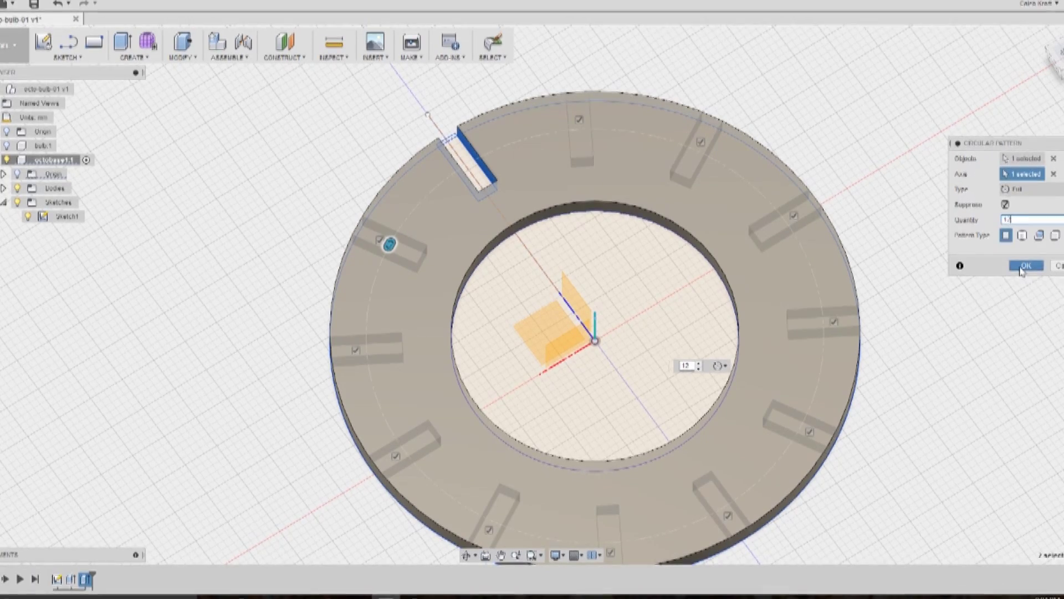
pyautogui.click(1023, 267)
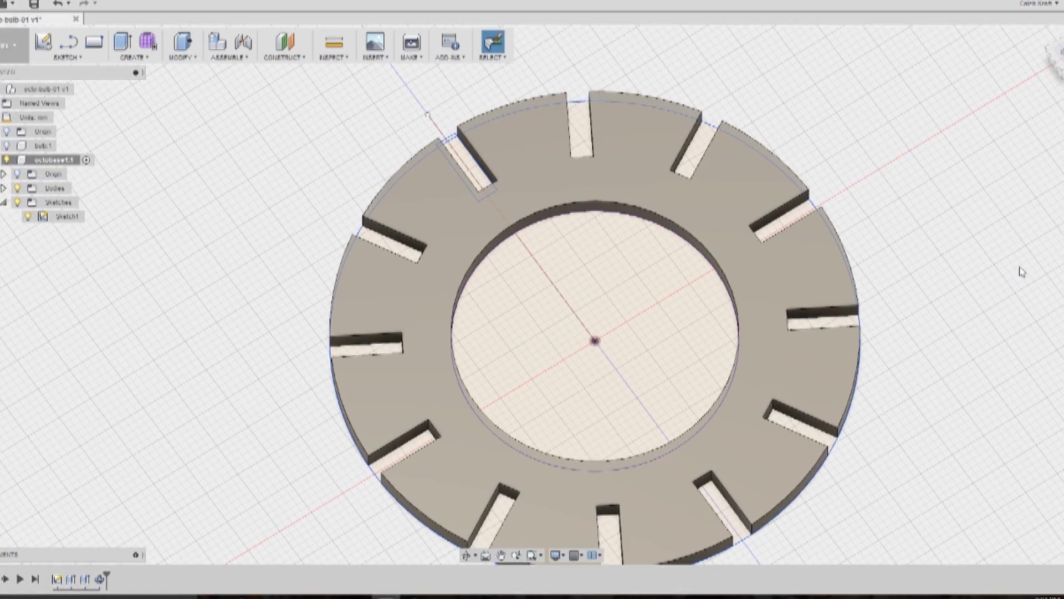
pyautogui.hotkey('ctrl', 's')
pyautogui.press('Return')
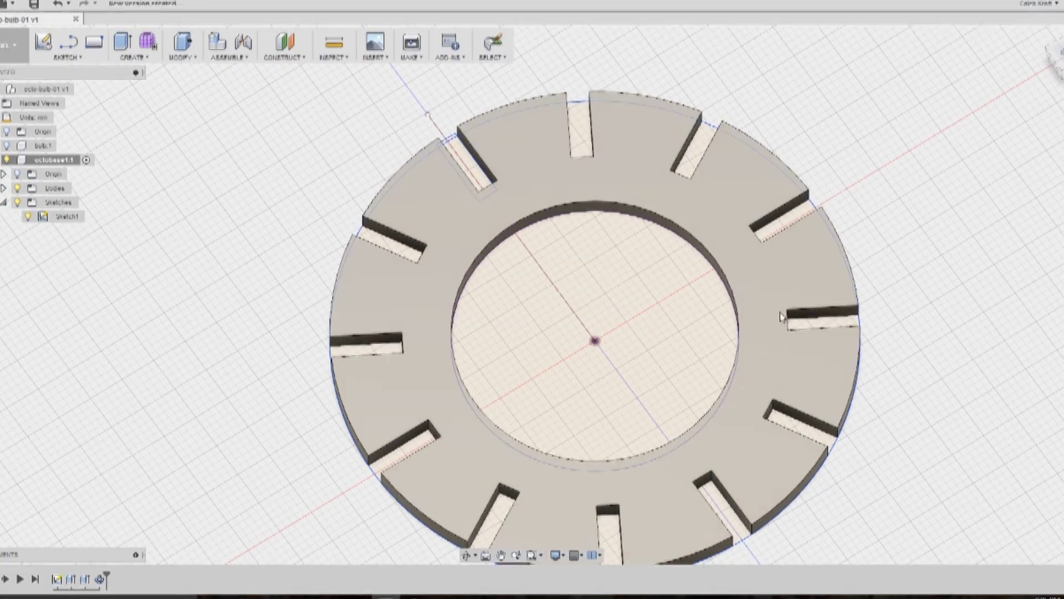
# Show the bulb component and activate the top-level assembly to inspect how the slotted ring sits around the bulb.
pyautogui.keyDown('shift'); pyautogui.moveTo(900, 391); pyautogui.dragTo(865, 375, button='middle'); pyautogui.keyUp('shift')
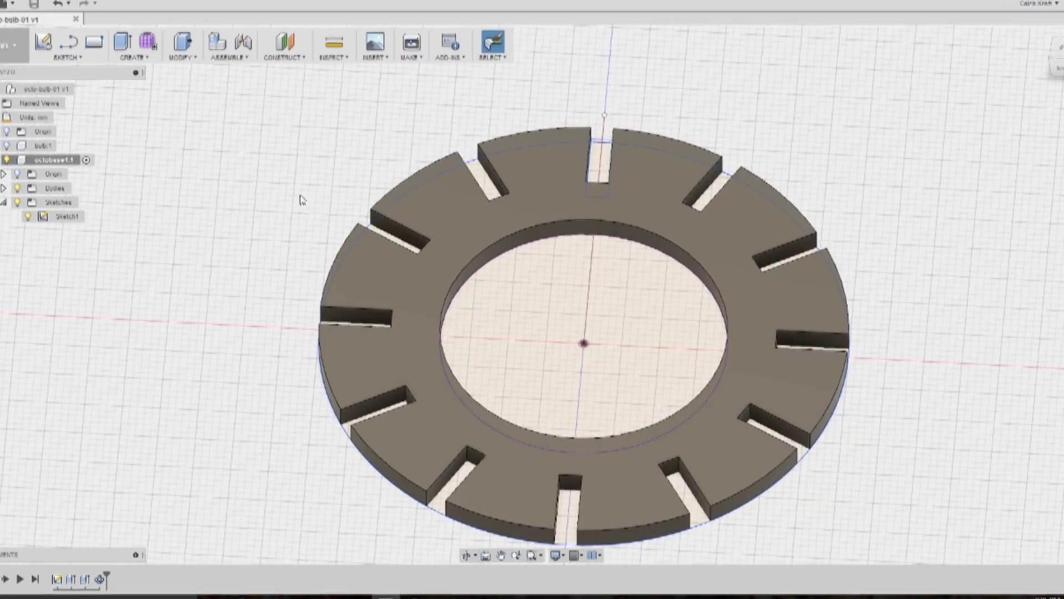
pyautogui.click(6, 146)
pyautogui.scroll(3, 175, 183)
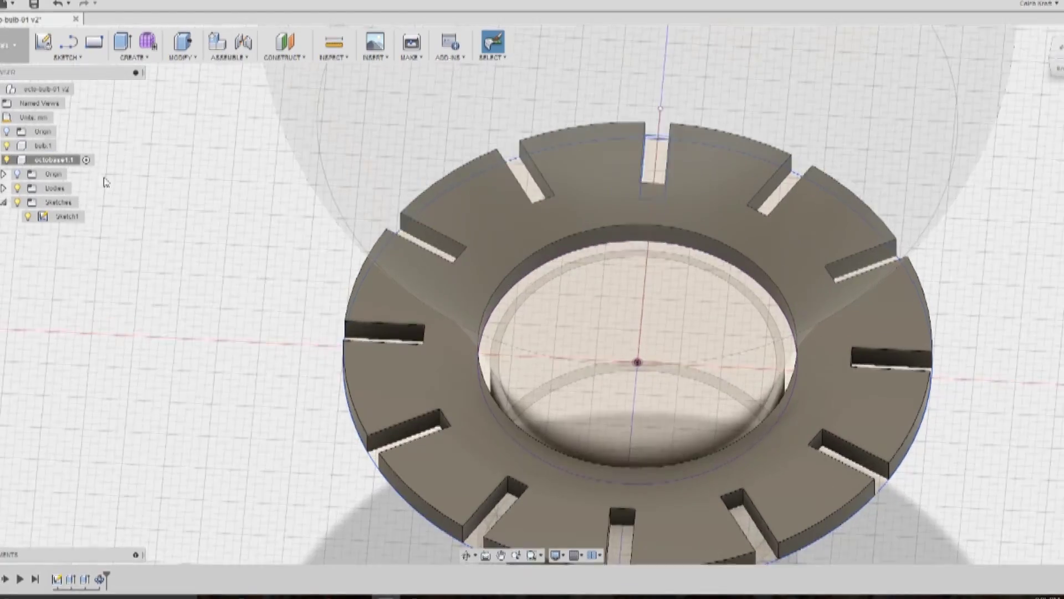
pyautogui.scroll(-2, 178, 197)
pyautogui.scroll(-3, 179, 200)
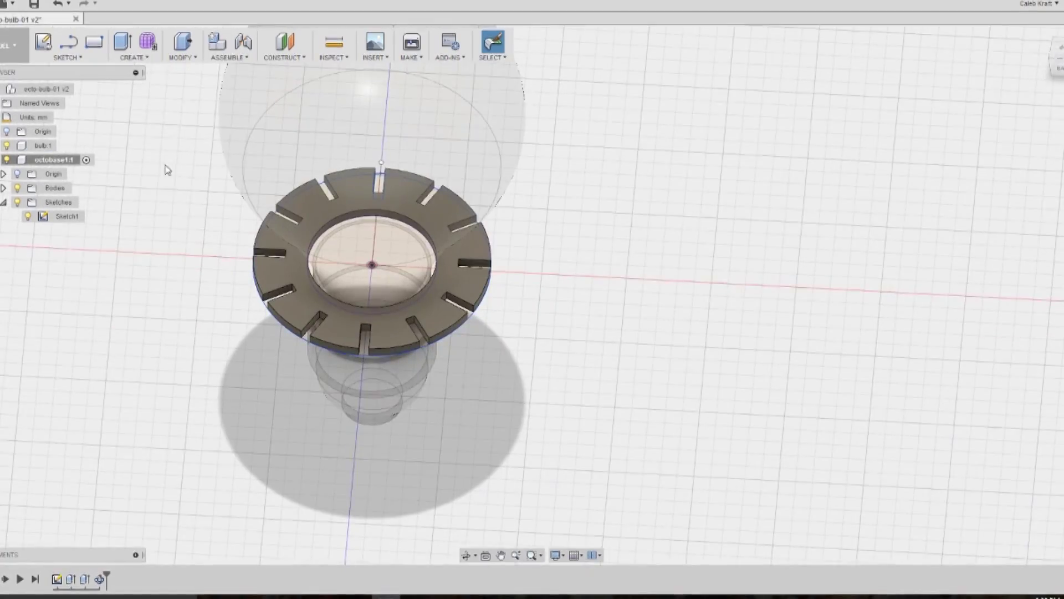
pyautogui.click(34, 90)
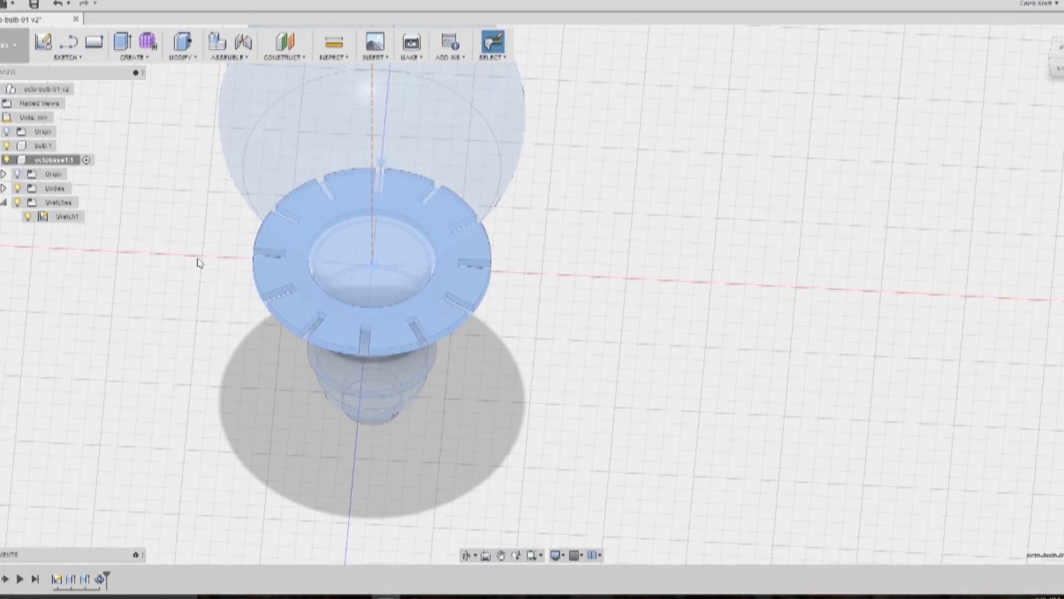
pyautogui.rightClick(51, 89)
pyautogui.click(65, 92)
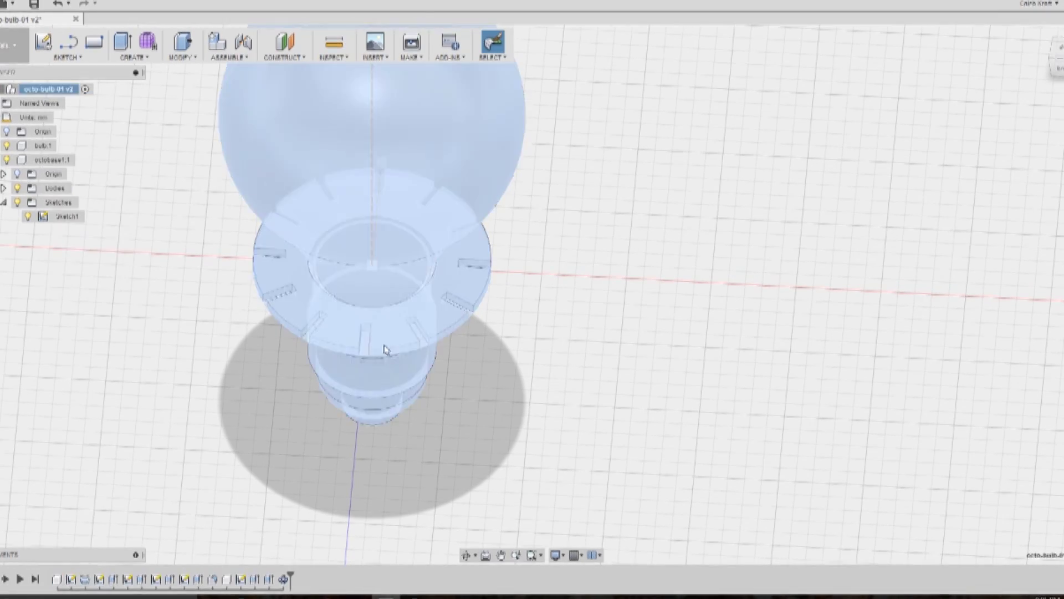
pyautogui.click(178, 348)
pyautogui.keyDown('shift'); pyautogui.moveTo(190, 344); pyautogui.dragTo(285, 357, button='middle'); pyautogui.keyUp('shift')
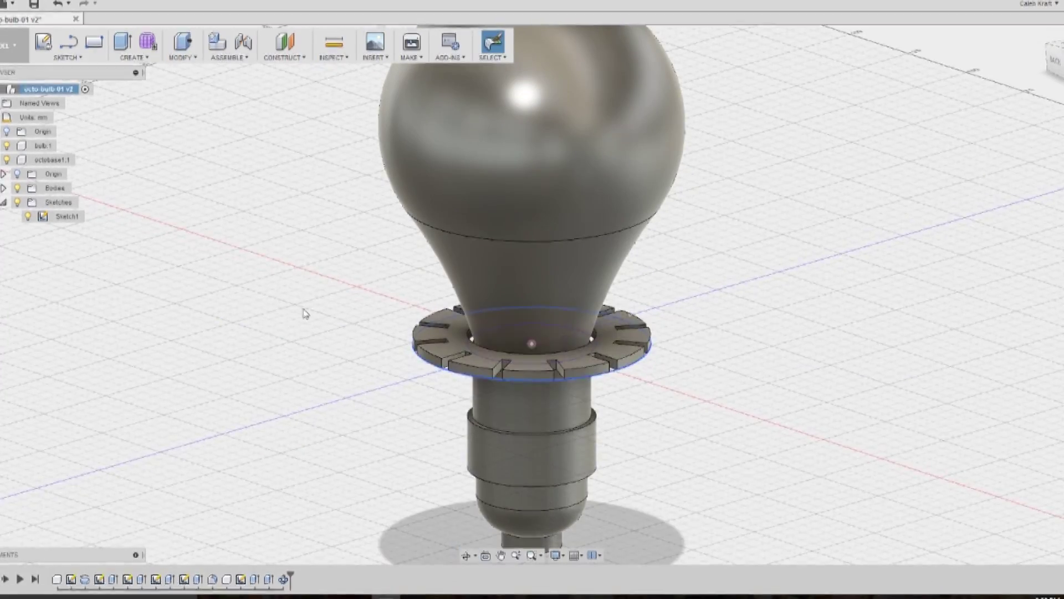
# Activate the octobase1 component and move it down the bulb by 15 mm, a Y distance of -15.00 mm.
pyautogui.rightClick(52, 161)
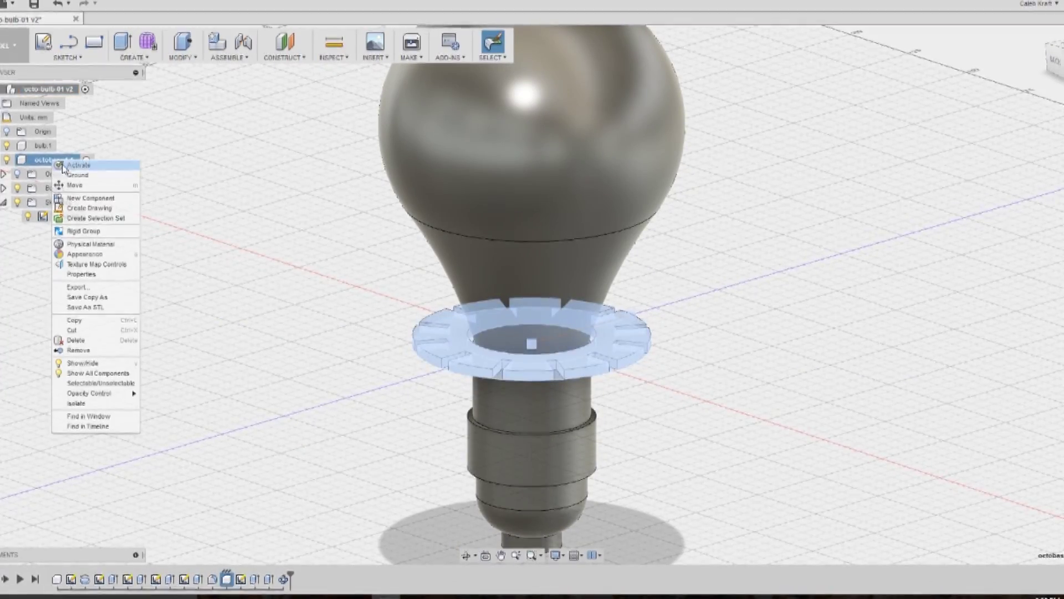
pyautogui.click(64, 165)
pyautogui.rightClick(55, 160)
pyautogui.click(300, 331)
pyautogui.press('m')
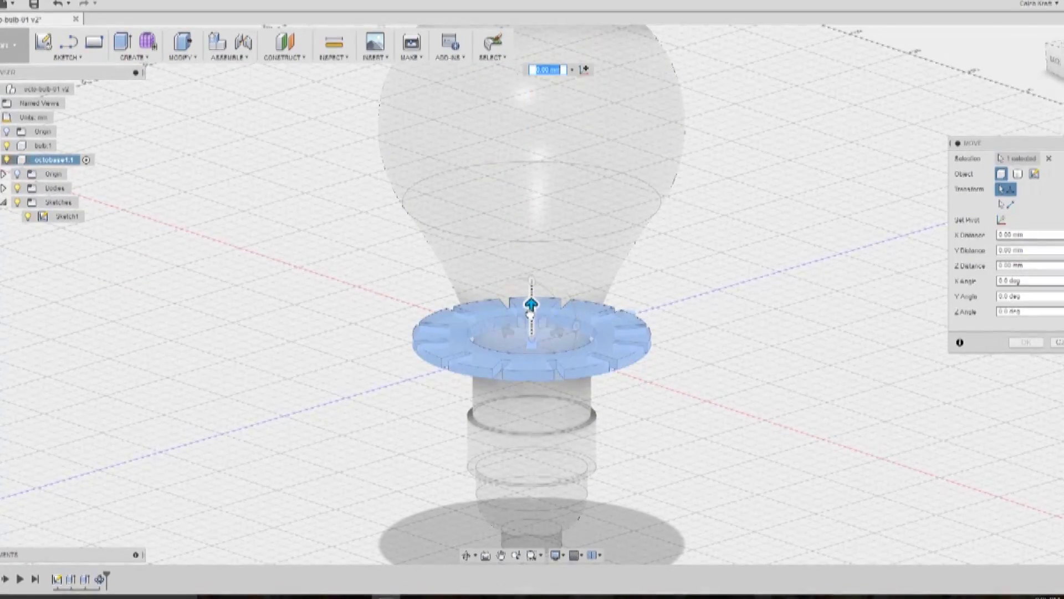
pyautogui.moveTo(531, 306); pyautogui.dragTo(532, 348)
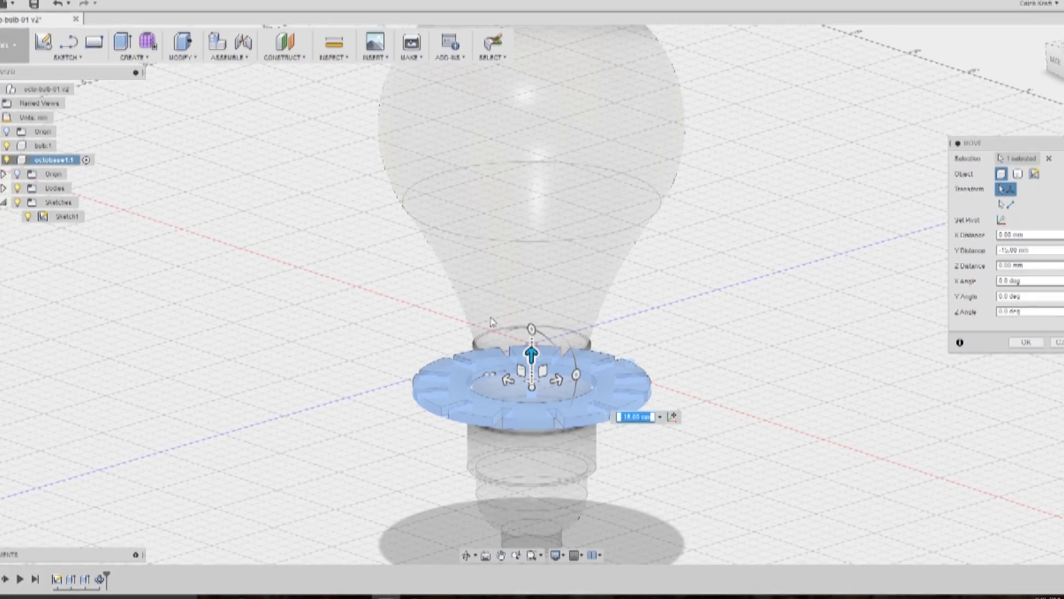
# Add a user parameter named socket with the expression 36 mm and save the design as a new version.
pyautogui.click(133, 57)
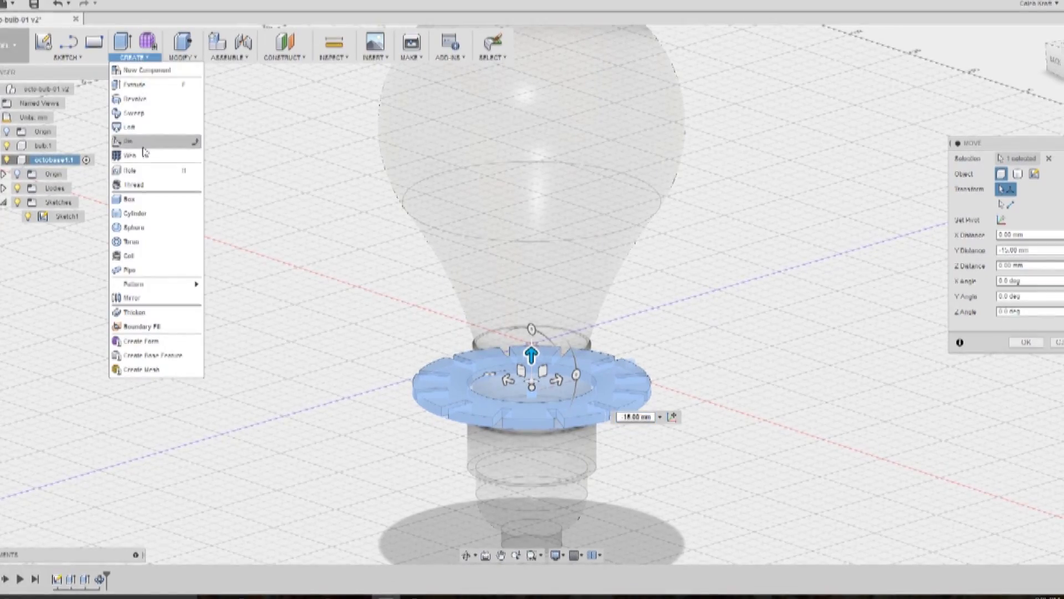
pyautogui.click(187, 57)
pyautogui.click(205, 342)
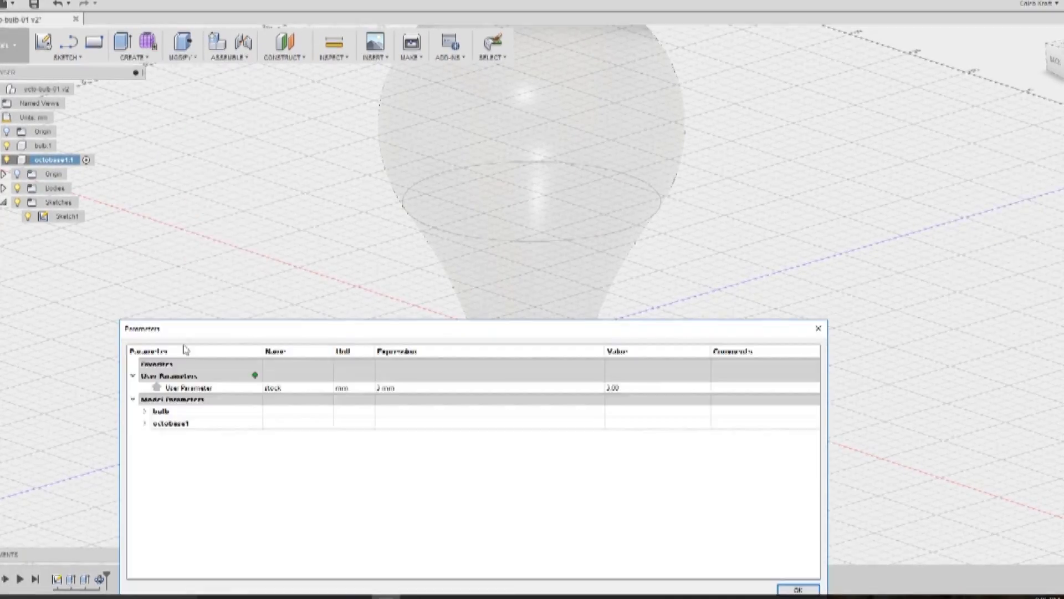
pyautogui.click(255, 376)
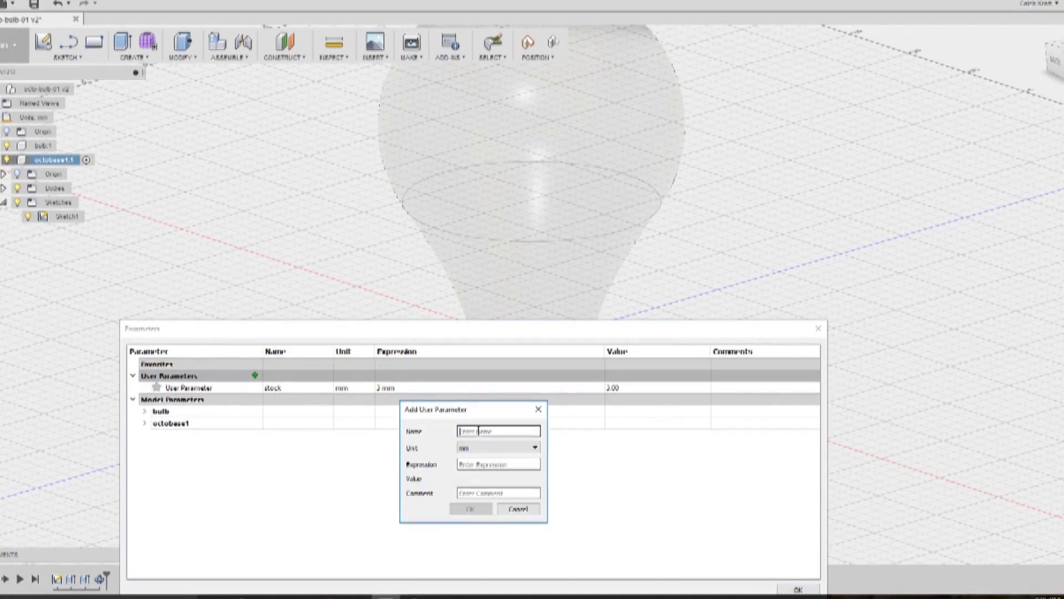
pyautogui.write('radius')
pyautogui.press('Tab')
pyautogui.press('Tab')
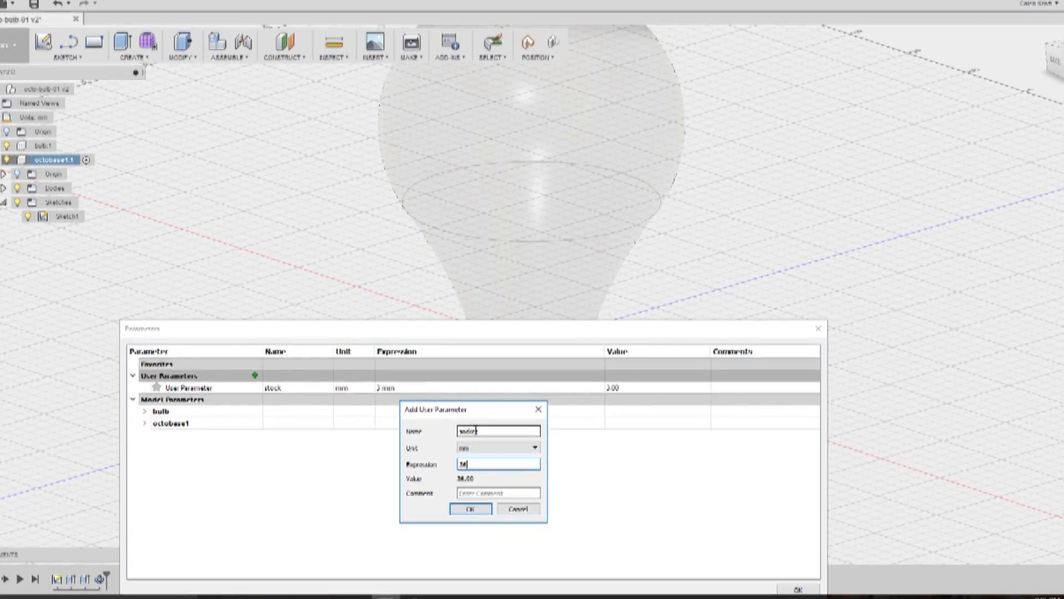
pyautogui.click(473, 509)
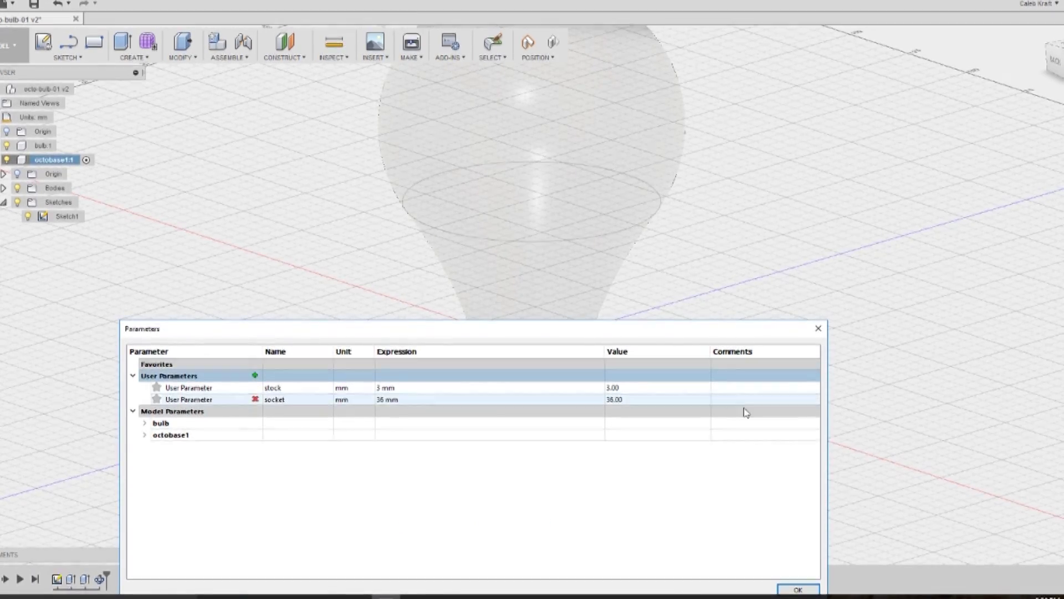
pyautogui.click(790, 590)
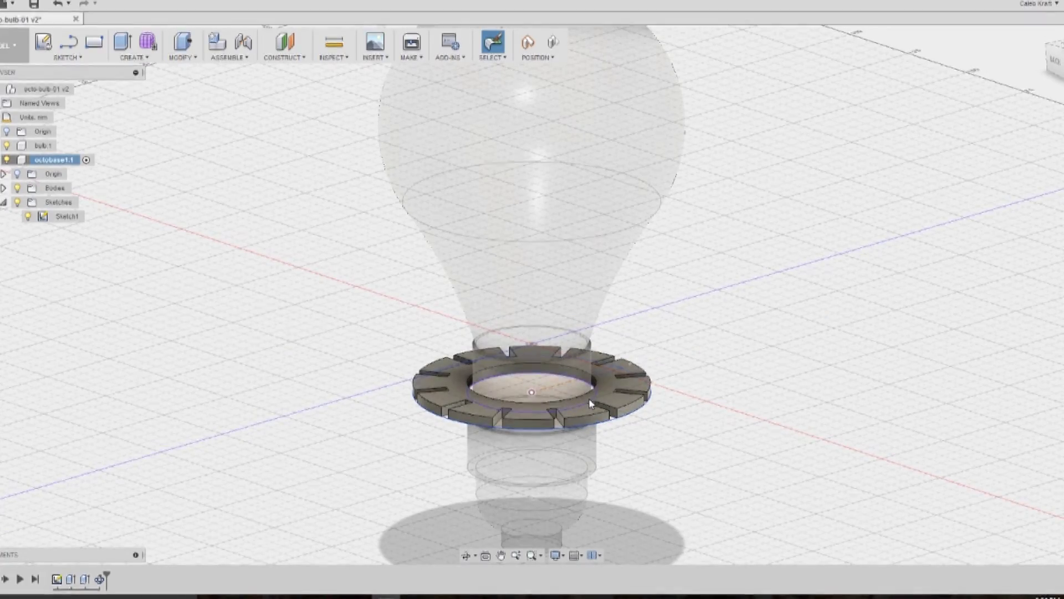
pyautogui.hotkey('ctrl', 's')
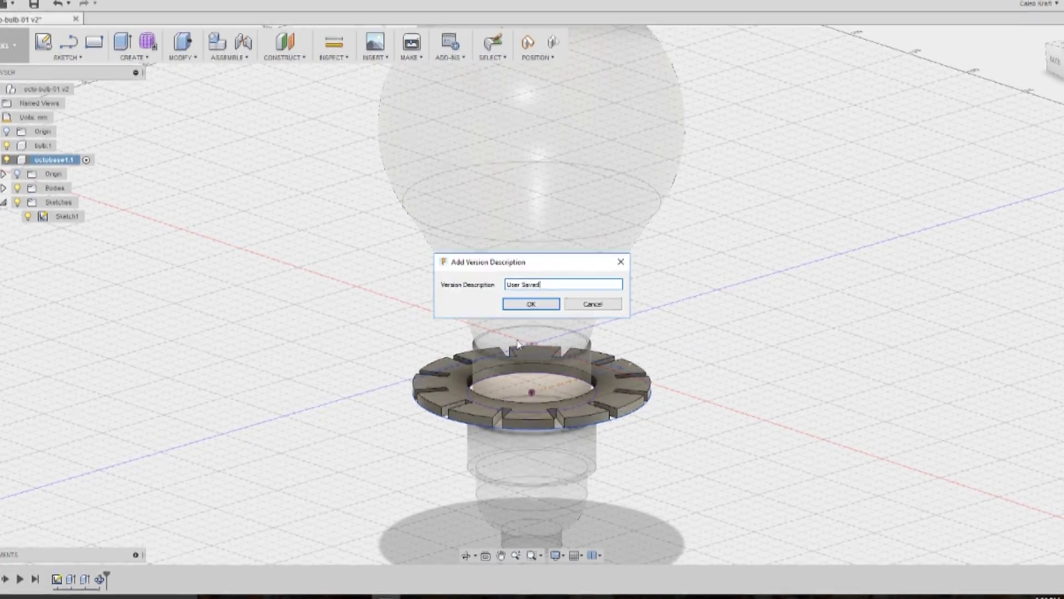
pyautogui.click(532, 304)
# Hide the bulb, open the octobase1 ring's sketch for editing and select its inner circle.
pyautogui.click(7, 146)
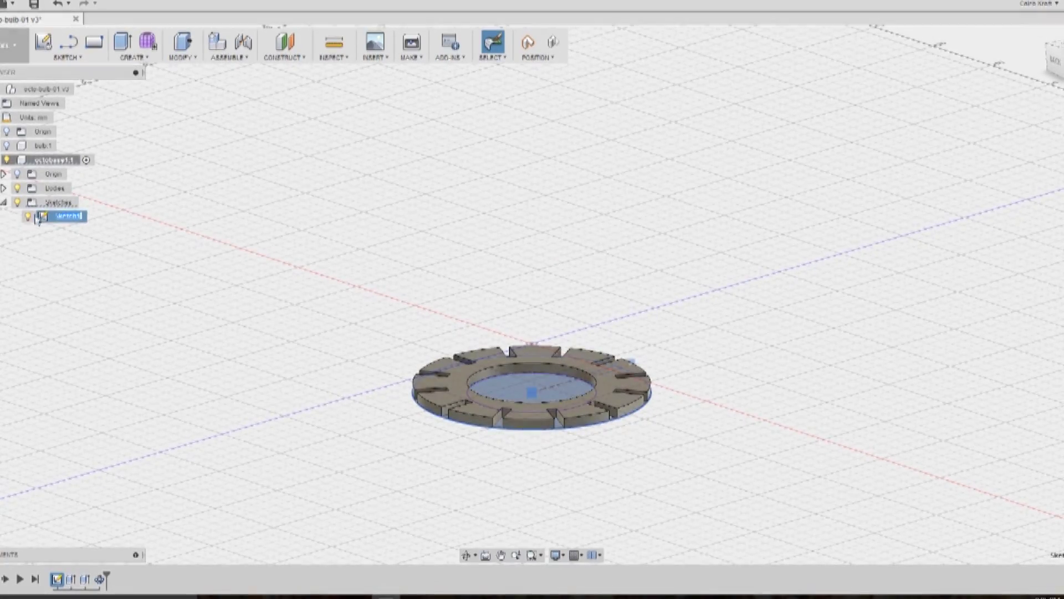
pyautogui.doubleClick(65, 218)
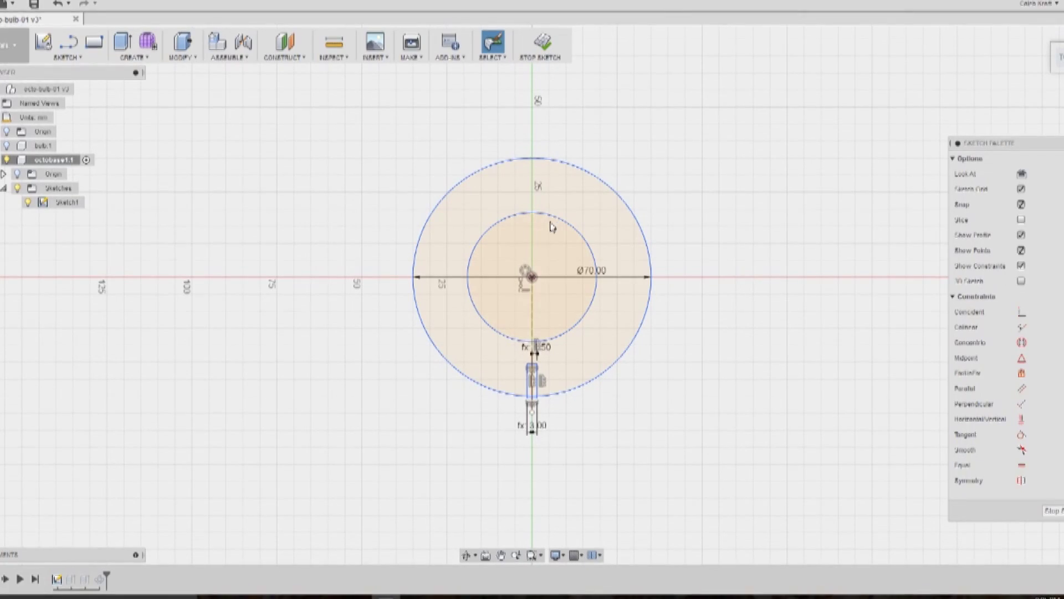
pyautogui.rightClick(553, 219)
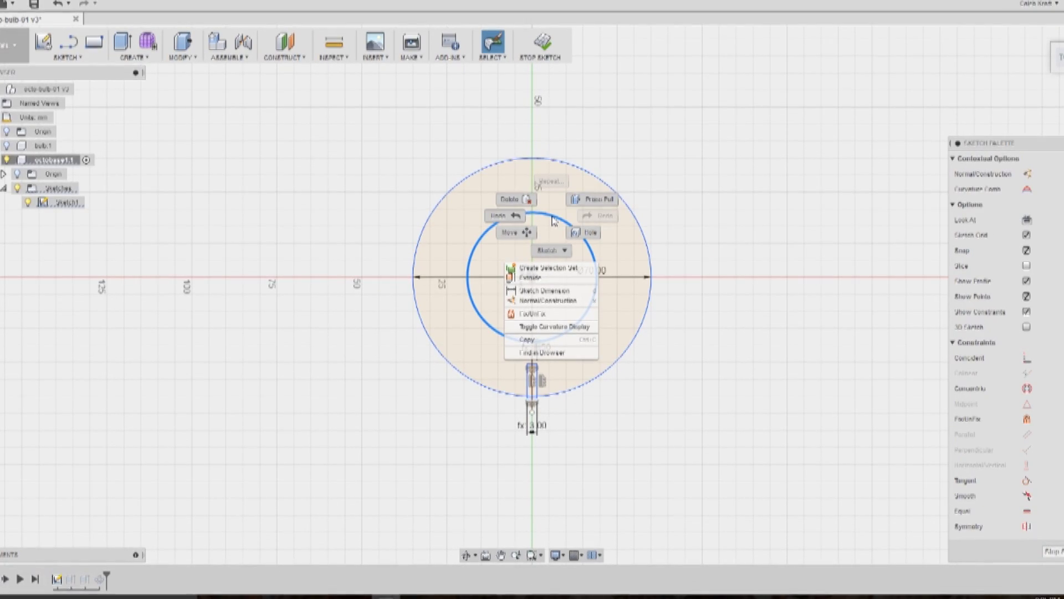